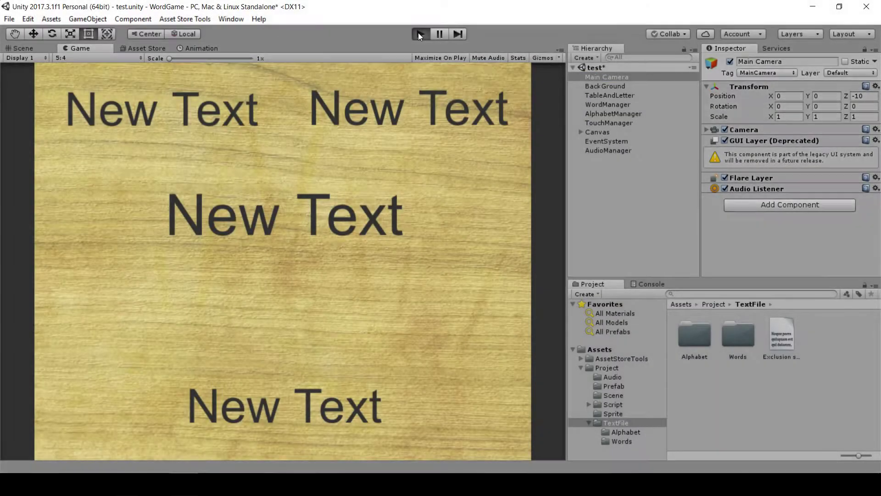
Enter play mode and unscramble the first words: 'one', 'all' and the N-D-E word.
left_click(419, 34)
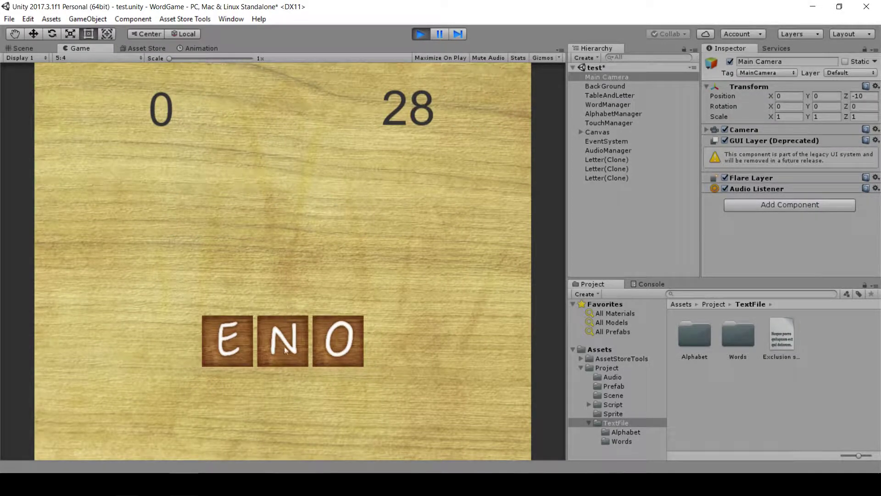
left_click_drag(334, 341, 235, 338)
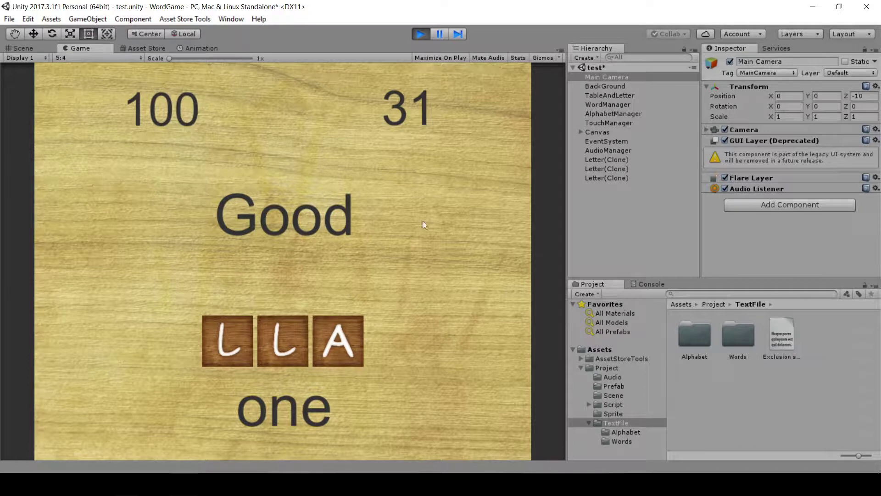
left_click_drag(334, 340, 224, 348)
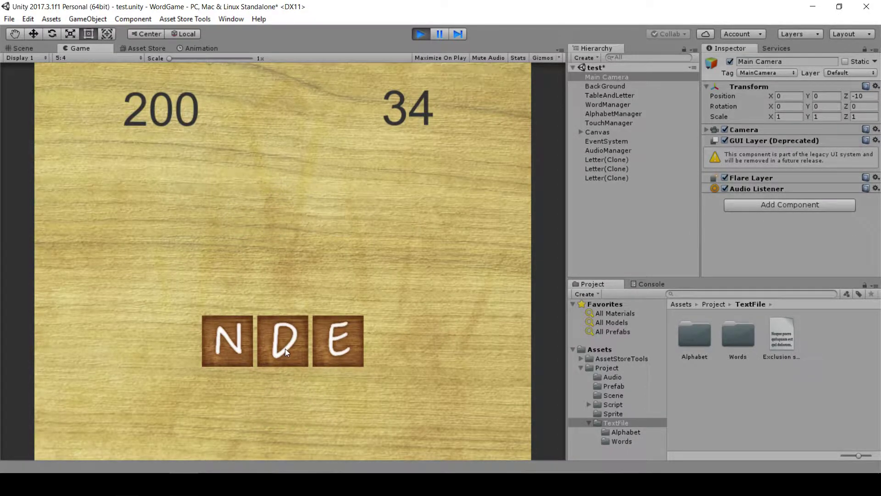
left_click_drag(282, 348, 242, 346)
mouse_move(322, 350)
left_mouse_down()
mouse_move(224, 345)
mouse_move(285, 346)
left_mouse_up()
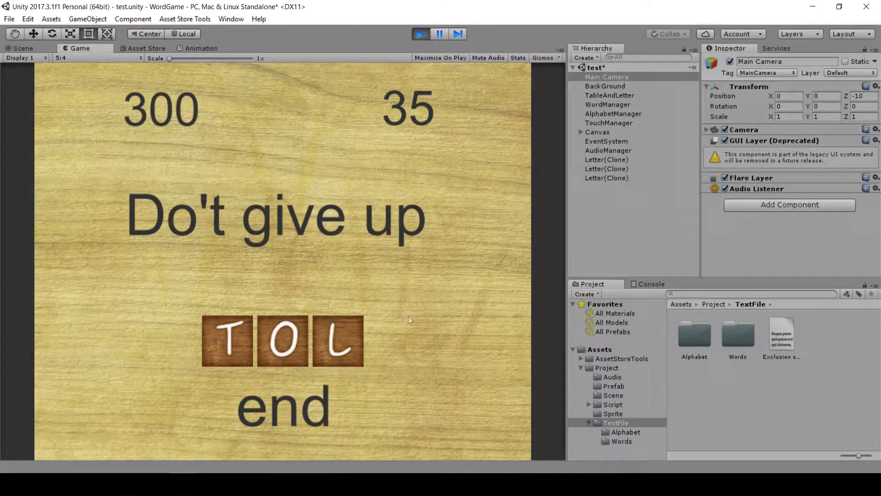
Unscramble the next words: 'lot', 'end' and 'like'.
left_click_drag(326, 348, 238, 348)
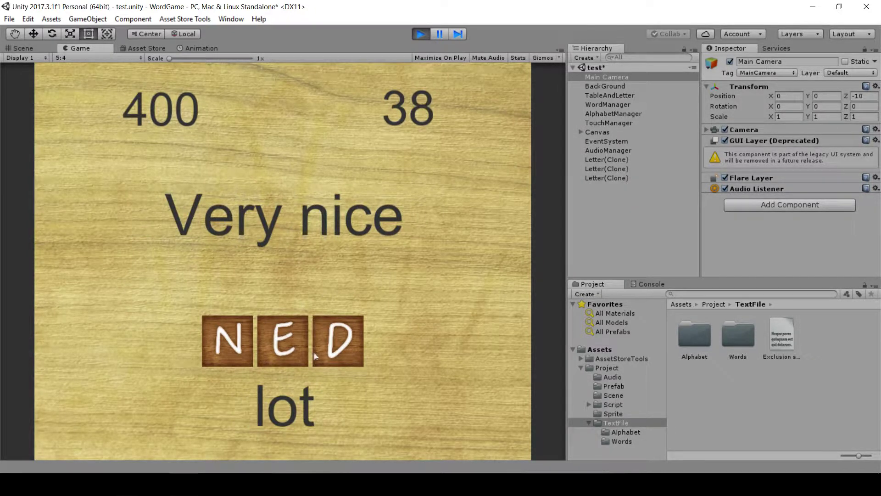
left_click_drag(288, 353, 230, 354)
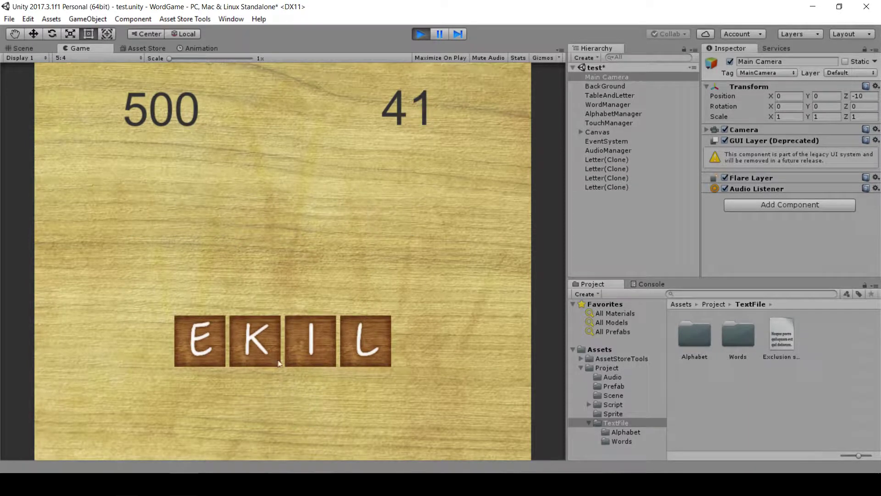
left_click(373, 354)
left_click(219, 357)
left_click(313, 346)
left_click(264, 348)
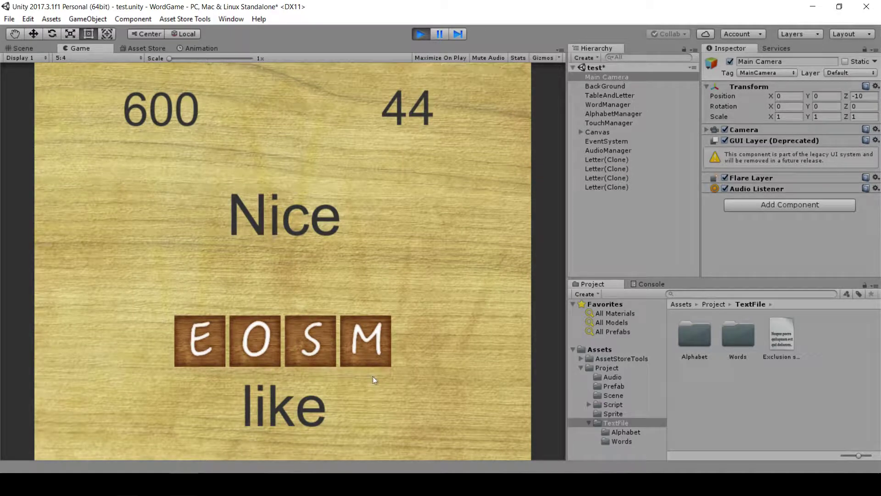
Solve the four-letter words 'some' and 'most'.
left_click(312, 349)
left_click(202, 349)
left_click(366, 358)
left_click(318, 351)
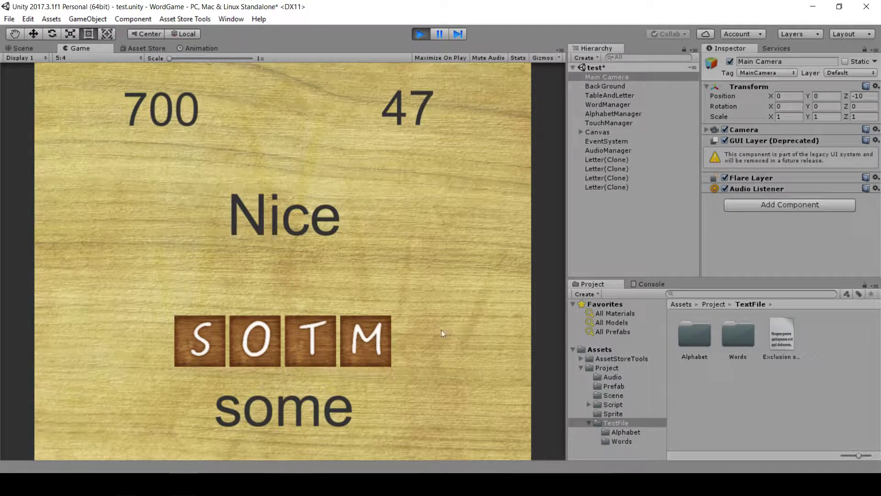
left_click(373, 354)
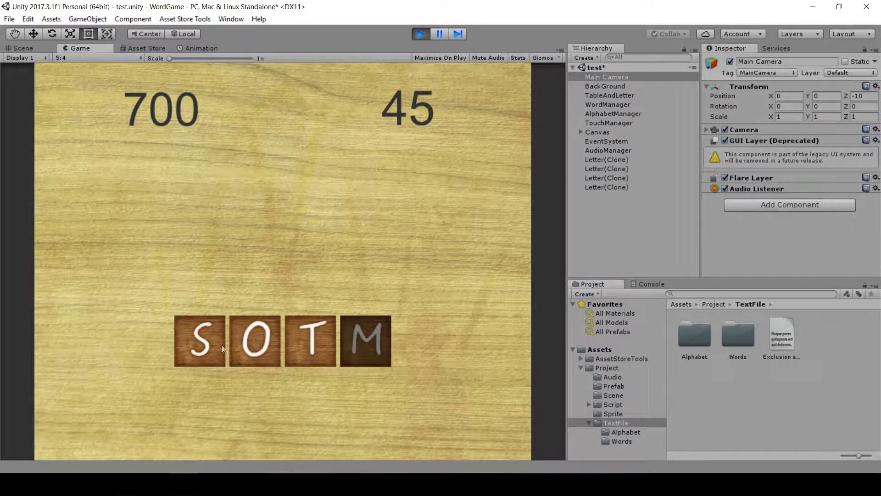
left_click(202, 348)
left_click(367, 349)
left_click(324, 351)
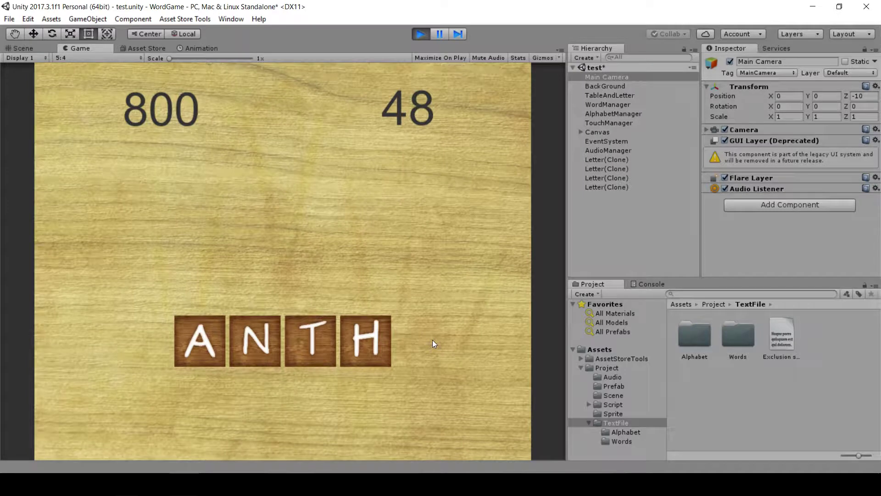
Swap T and N, then shuffle the A, N, T, H tiles looking for a word.
left_click(318, 346)
left_click(266, 346)
left_click(358, 347)
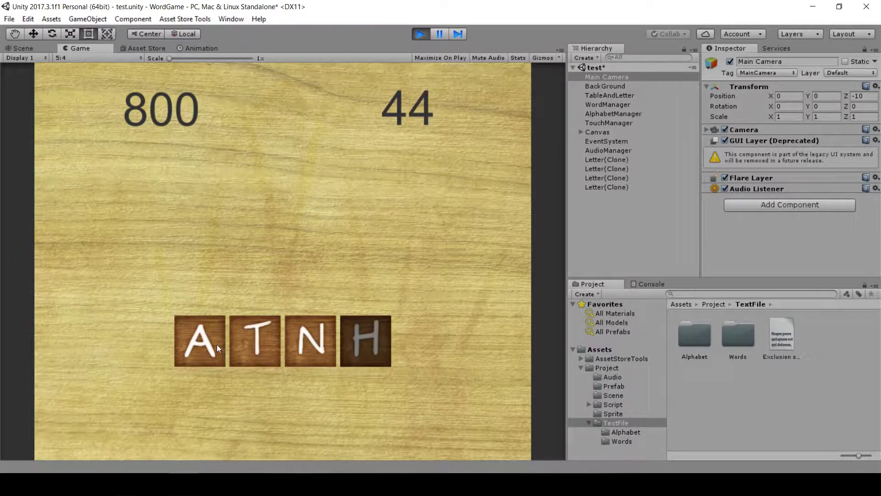
left_click(217, 344)
left_click(255, 344)
left_click(311, 345)
left_click(363, 345)
left_click(303, 348)
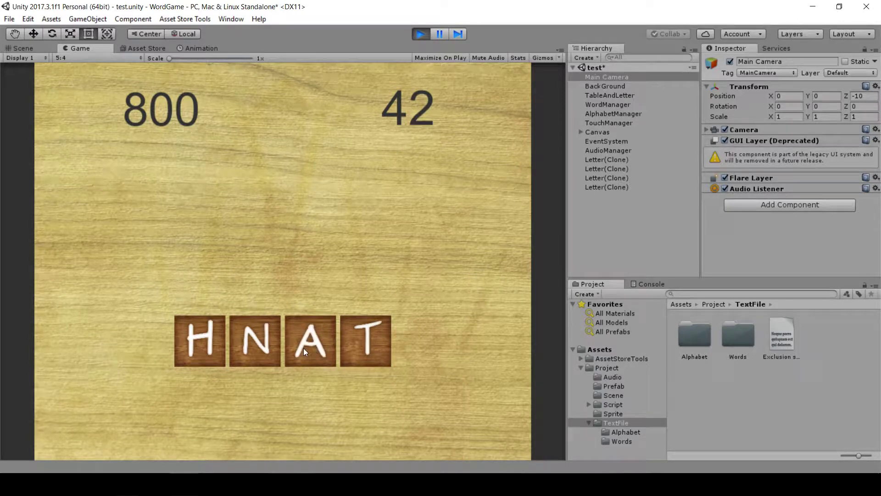
left_click(304, 348)
left_click(269, 349)
left_click(269, 351)
left_click(251, 351)
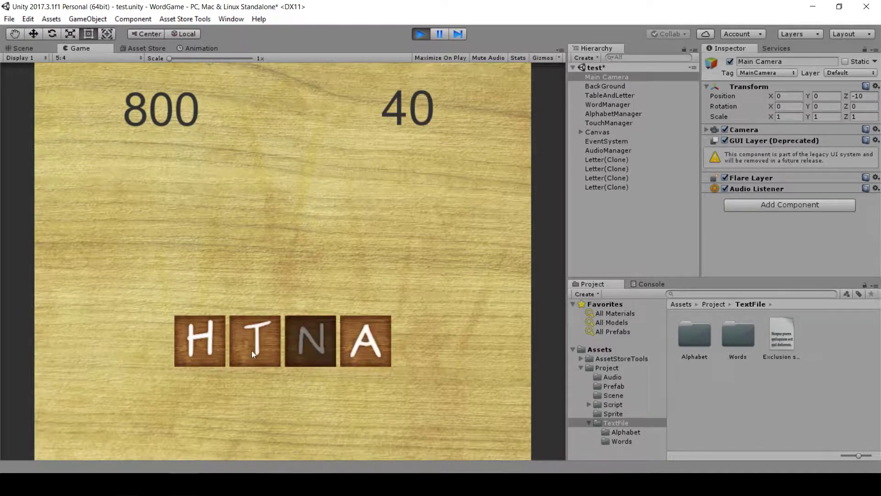
Move T to the front and complete the word 'than'.
left_click(251, 351)
left_click(209, 346)
left_click(252, 349)
left_click(304, 348)
left_click(214, 348)
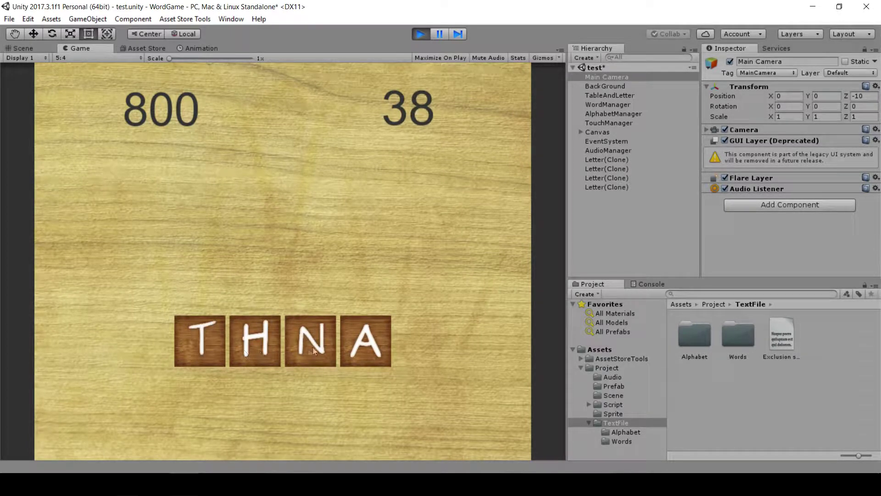
left_click(315, 351)
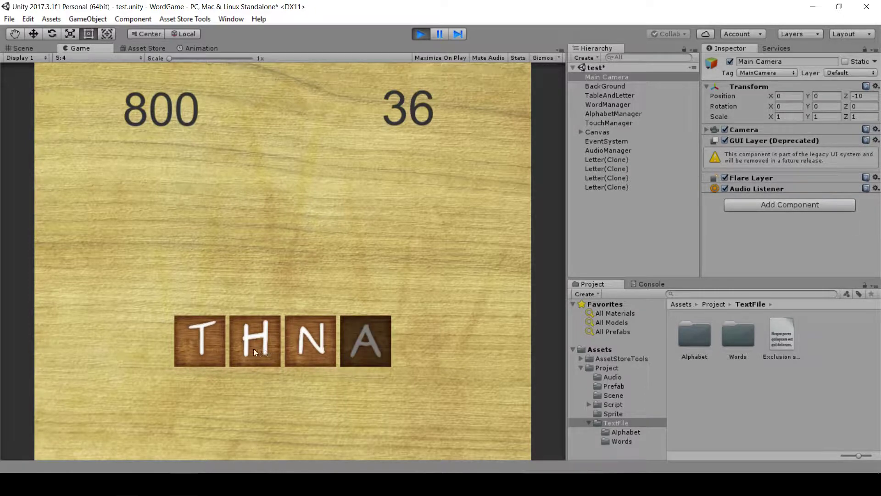
left_click(254, 348)
left_click(362, 348)
left_click(268, 347)
left_click(379, 351)
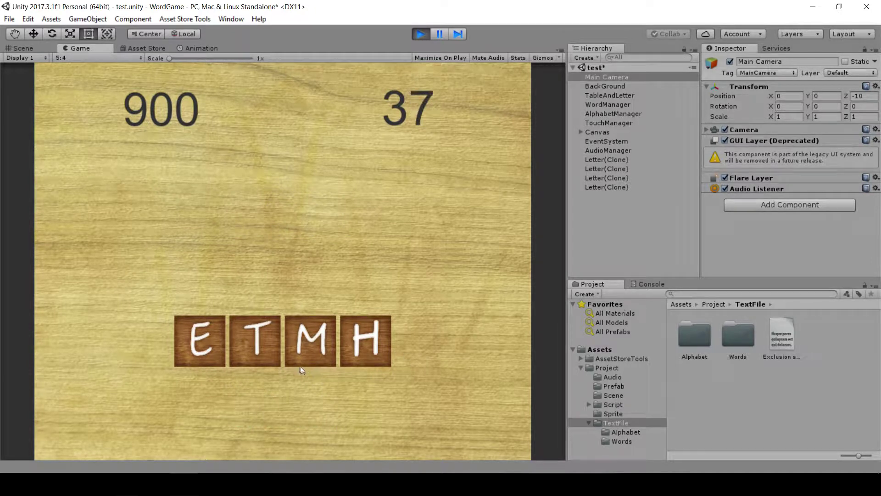
Solve 'them' from E T M H and 'long' from the L, O, N, G tiles.
left_click(263, 352)
left_click(201, 342)
left_click(254, 355)
left_click(368, 349)
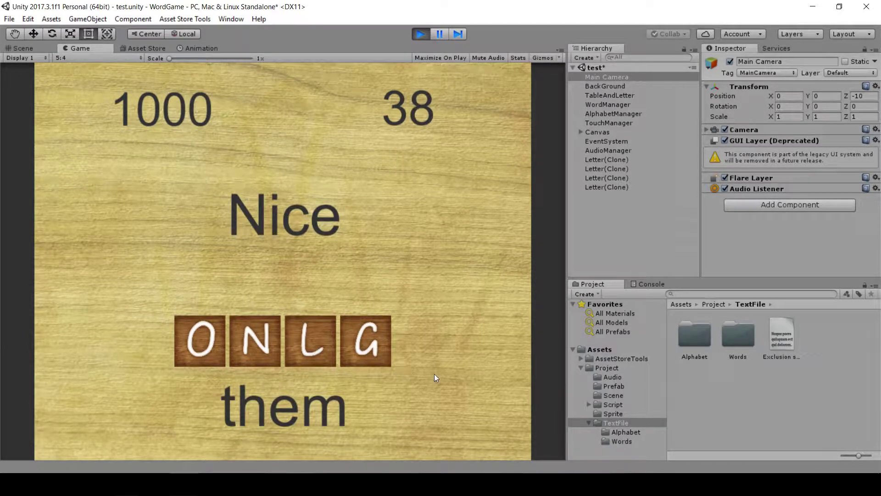
left_click(310, 344)
left_click(205, 352)
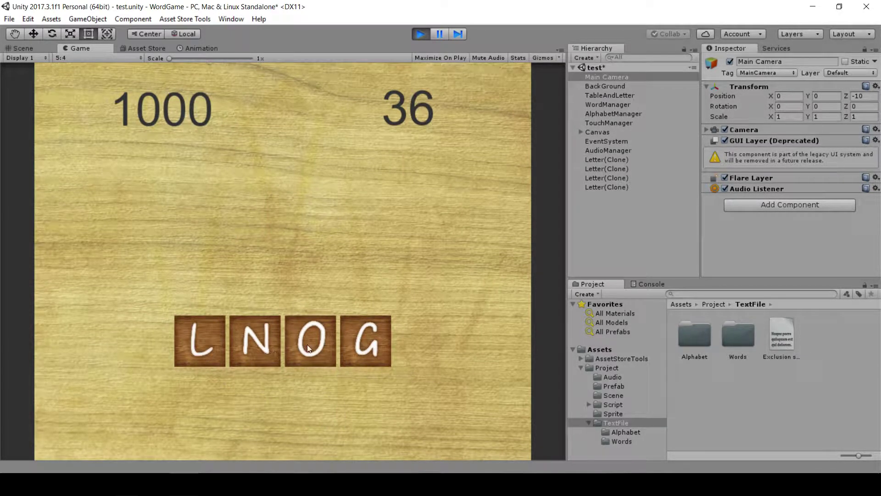
left_click(307, 345)
left_click(255, 344)
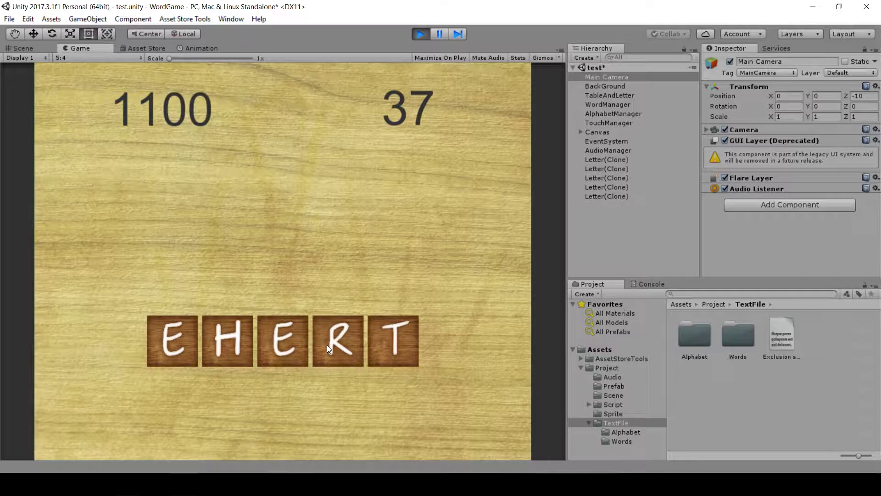
Complete the five-letter word 'there' from E H E R T, then try moving M.
left_click(386, 346)
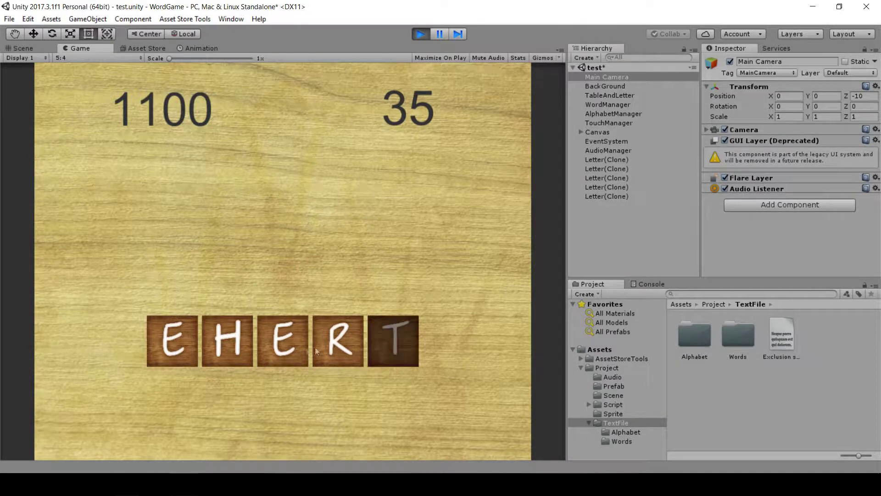
left_click(178, 351)
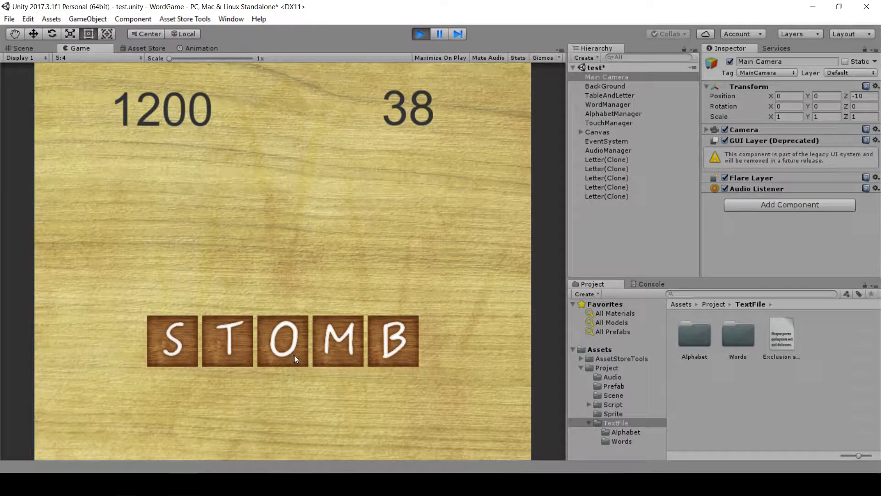
left_click_drag(294, 355, 276, 352)
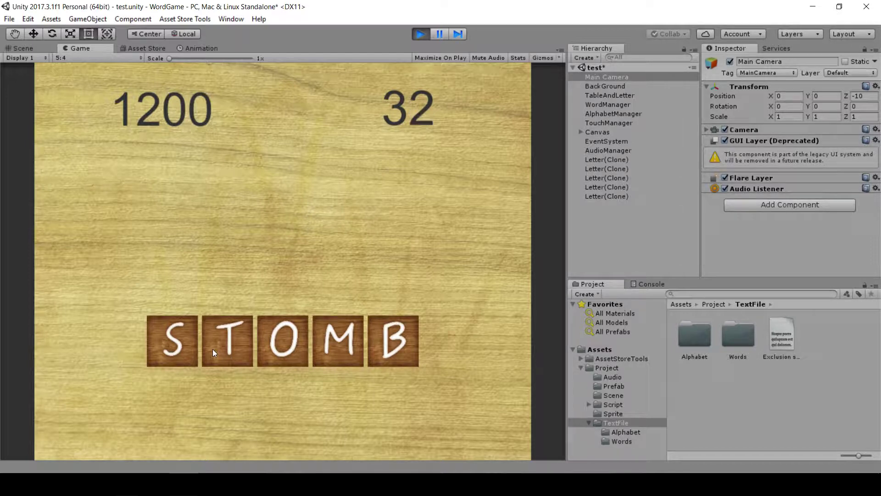
Try B/M and T/S swaps, then move B to the front.
left_click(403, 339)
left_click(327, 342)
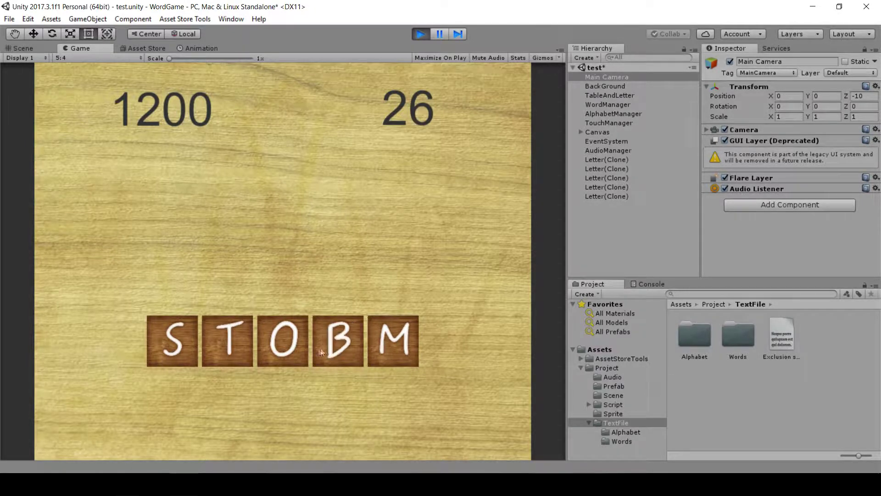
left_click(338, 341)
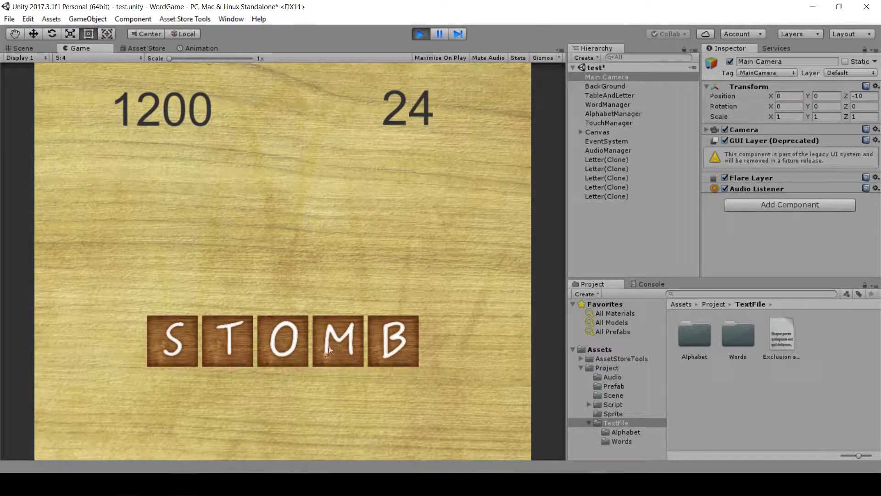
left_click(227, 342)
left_click(174, 342)
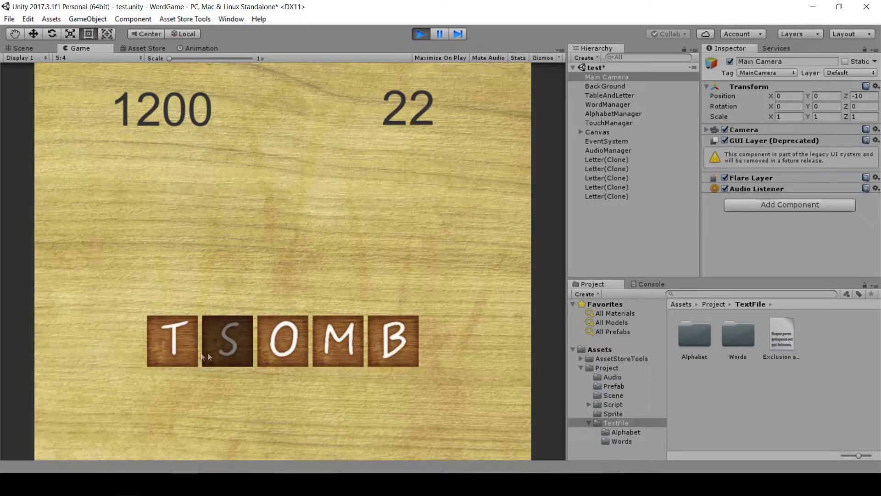
left_click(217, 352)
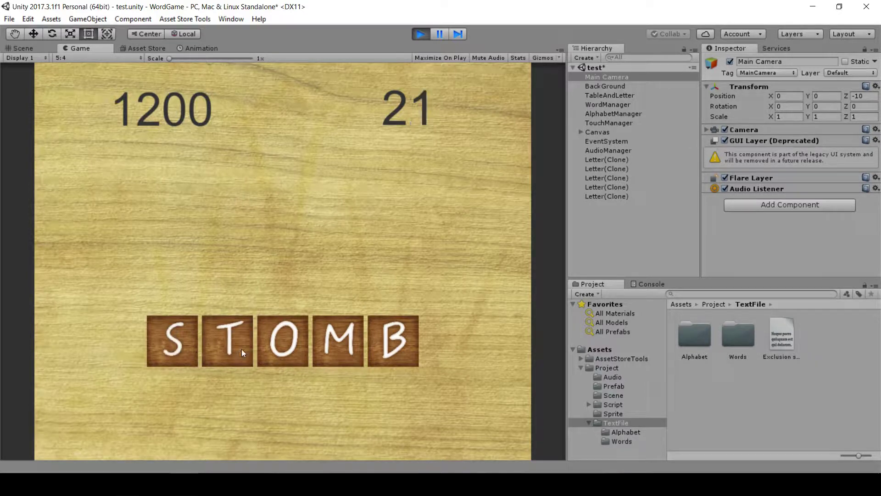
left_click(376, 349)
left_click(167, 344)
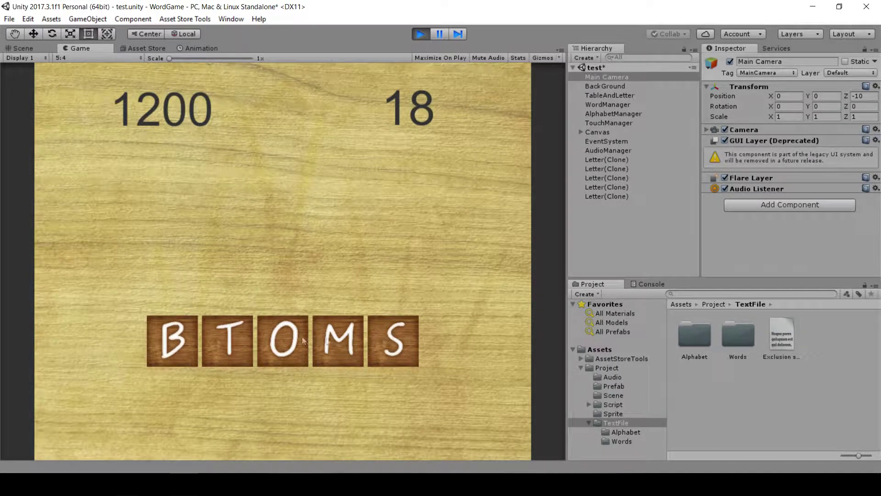
Reorder the O, T and M tiles among the five letters.
left_click(283, 339)
left_click(233, 335)
left_click(348, 345)
left_click(283, 342)
left_click(384, 342)
left_click(340, 341)
left_click(282, 342)
left_click(321, 341)
left_click(395, 332)
left_click(340, 344)
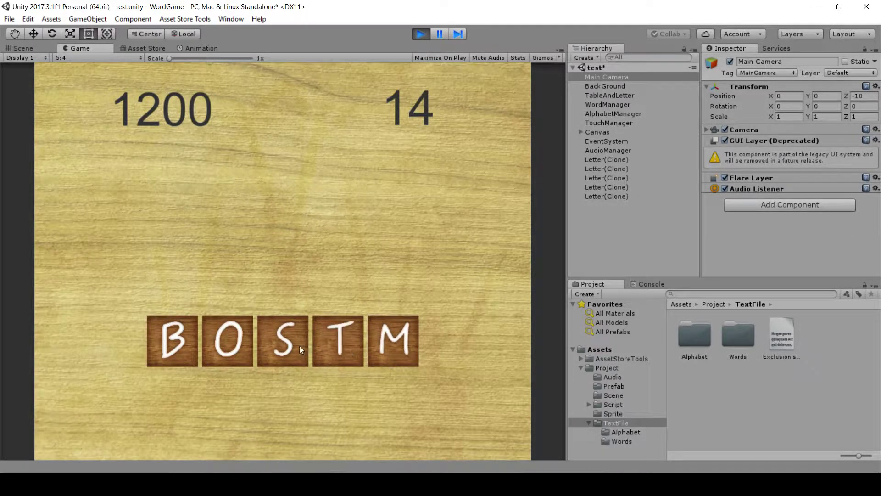
Move S to the front and keep rearranging the five letters.
left_click(304, 345)
left_click(230, 347)
left_click(195, 343)
left_click(224, 344)
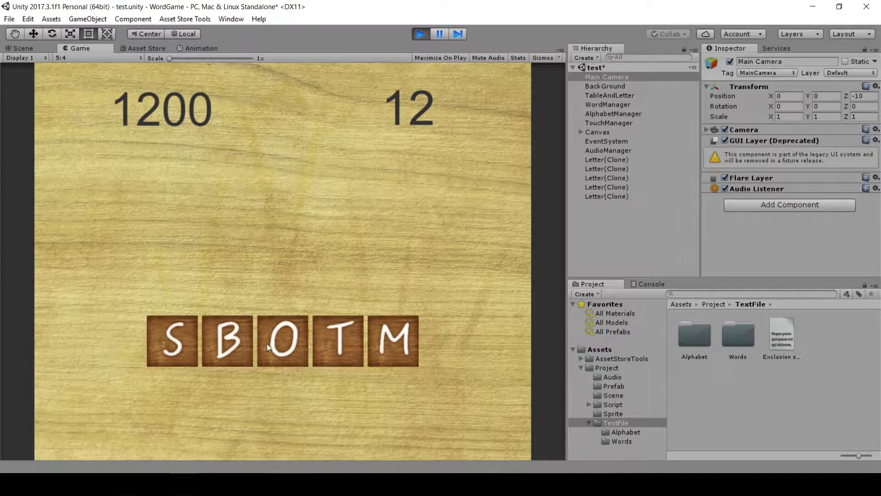
left_click(271, 344)
left_click(234, 342)
left_click(339, 343)
left_click(283, 342)
left_click(395, 347)
left_click(282, 342)
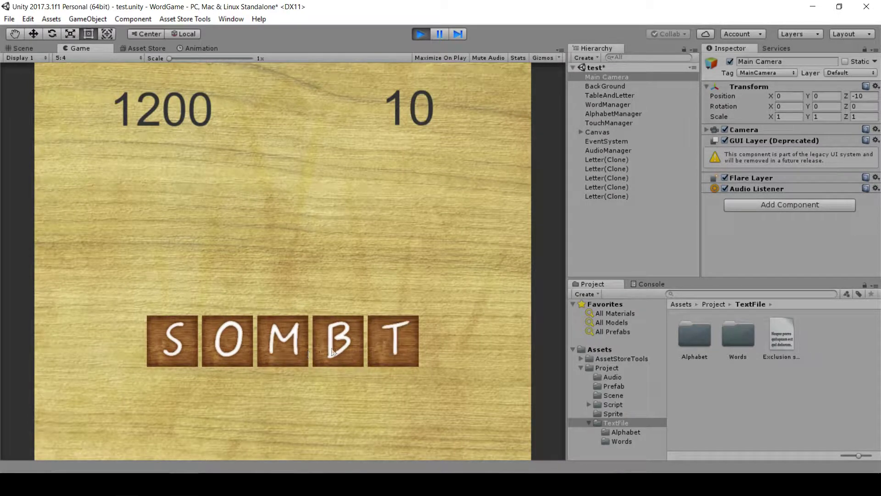
Move T ahead of M and B, test a B/M swap, and shift O toward the end.
left_click(393, 341)
left_click(357, 346)
left_click(340, 344)
left_click(288, 347)
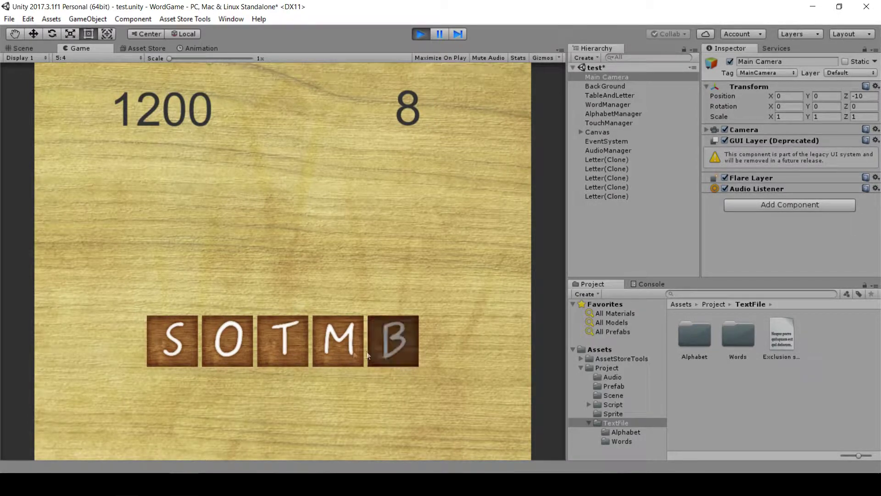
left_click(383, 354)
left_click(340, 349)
left_click(397, 354)
left_click(340, 357)
left_click(278, 352)
left_click(223, 357)
Keep swapping tiles, putting M first, until the timer runs out.
left_click(324, 343)
left_click(283, 344)
left_click(382, 343)
left_click(337, 349)
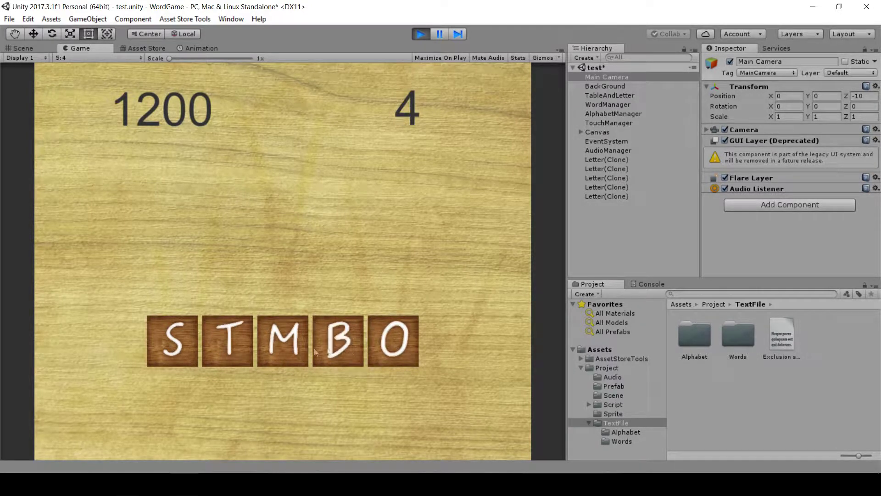
left_click(174, 349)
left_click(282, 349)
left_click(229, 353)
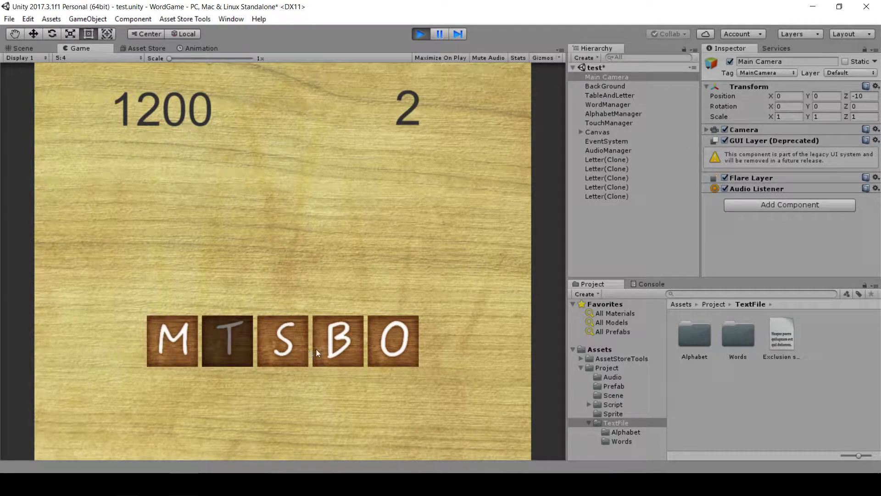
left_click(285, 351)
left_click(227, 345)
left_click(347, 343)
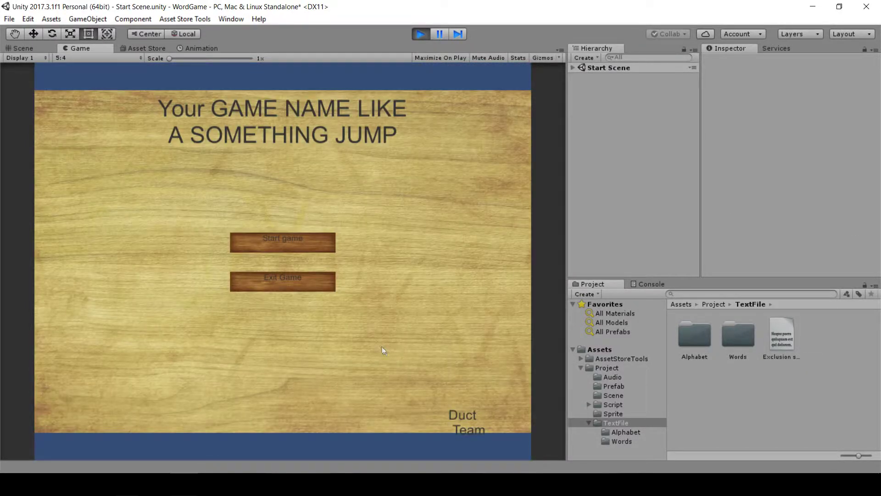
Start a new round, exit play mode, and review the Main Camera's Camera component.
left_click(285, 241)
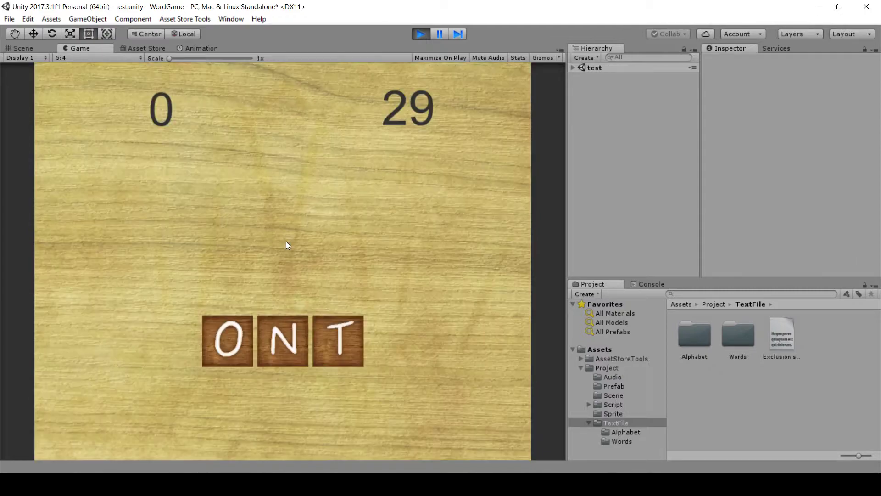
left_click(421, 34)
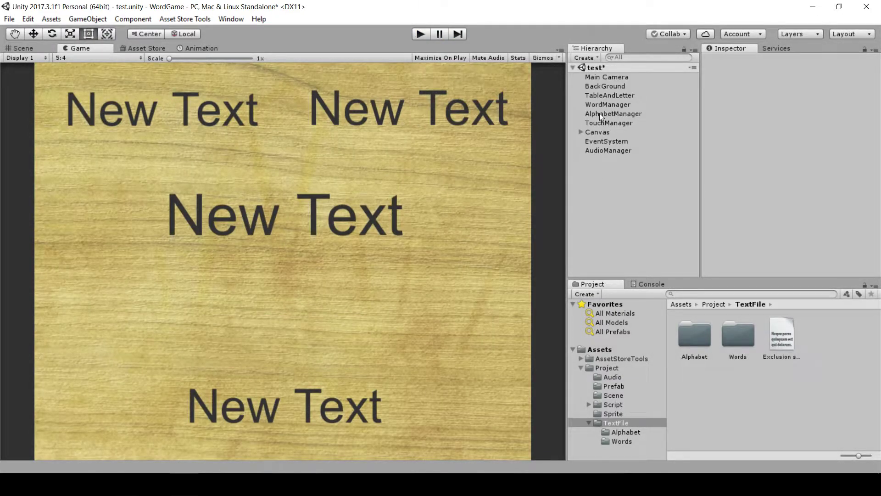
left_click(594, 78)
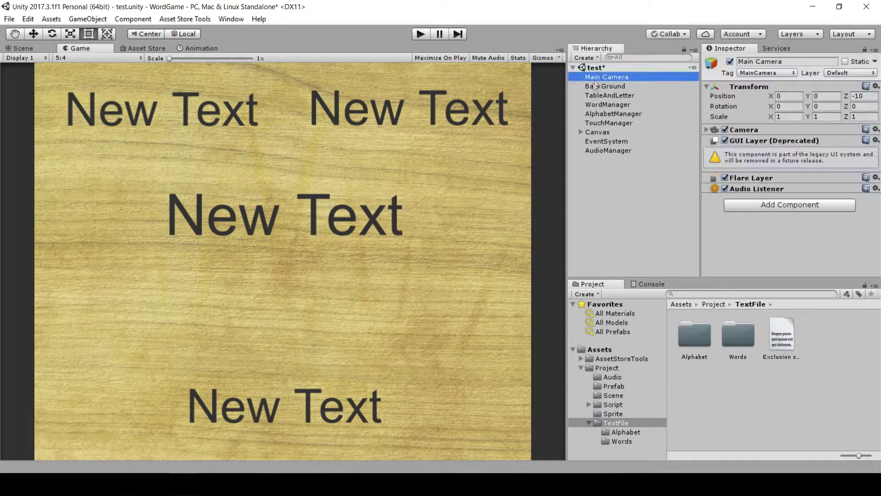
left_click(705, 129)
left_click(707, 128)
scroll(787, 213, "down", 5)
scroll(787, 213, "up", 5)
scroll(786, 212, "down", 5)
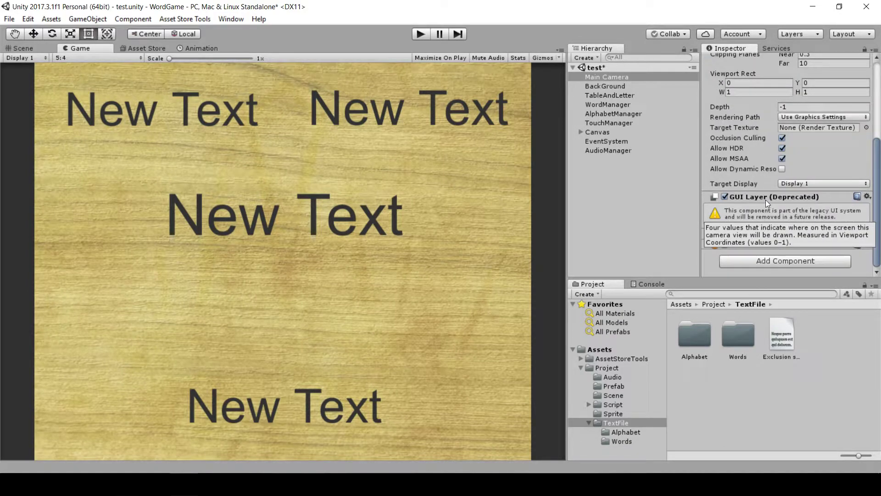
scroll(764, 195, "up", 3)
scroll(765, 194, "down", 3)
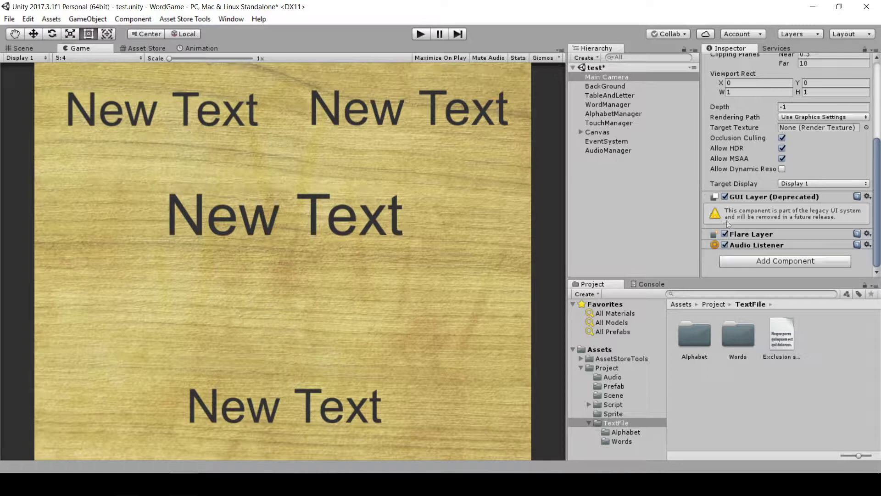
scroll(773, 248, "up", 3)
scroll(772, 248, "up", 3)
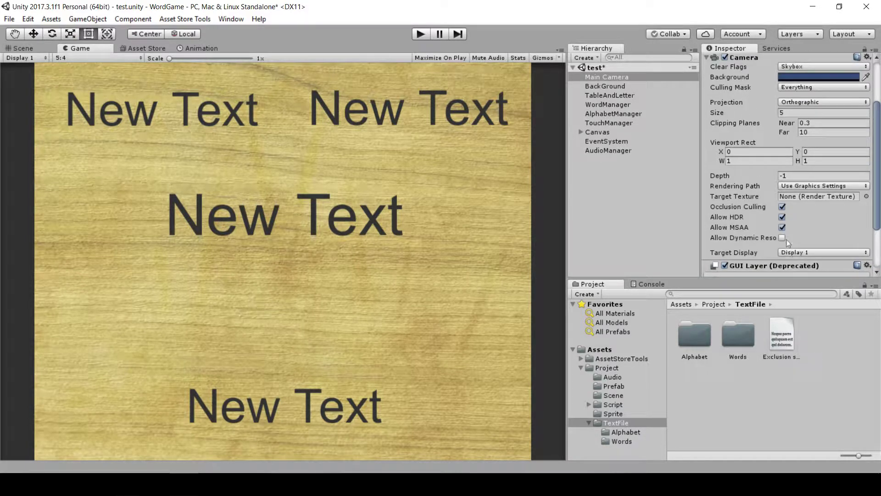
scroll(738, 116, "up", 3)
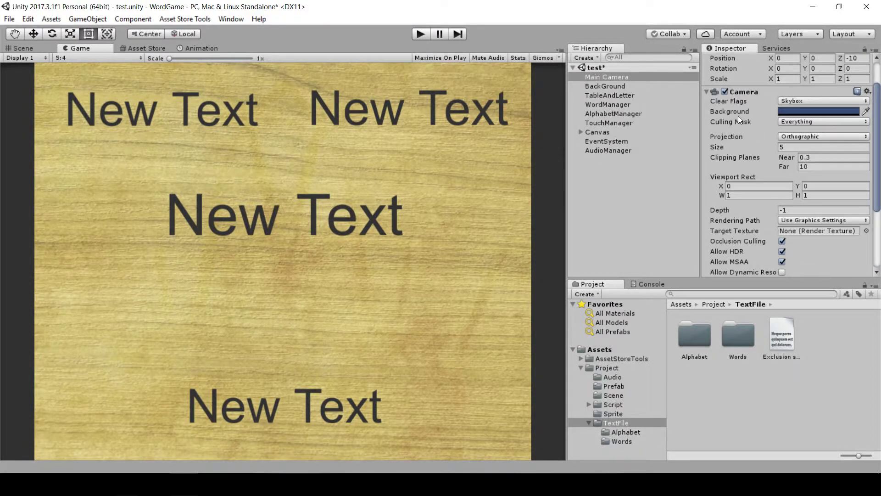
scroll(739, 115, "up", 3)
Select BackGround and expand, then collapse, its Sprite Renderer settings.
left_click(615, 86)
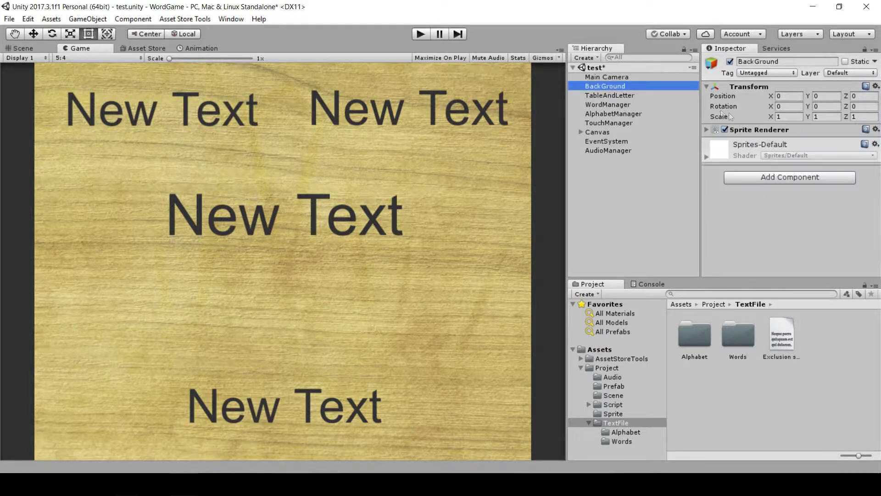
left_click(706, 129)
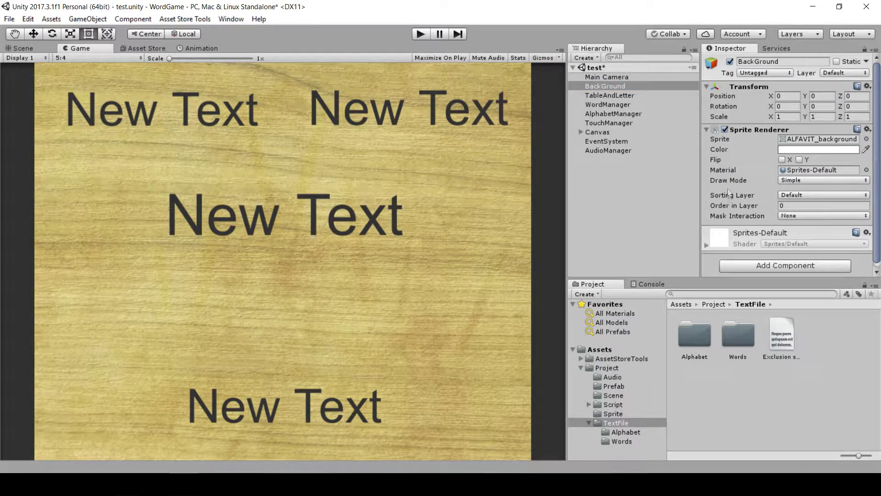
left_click(707, 129)
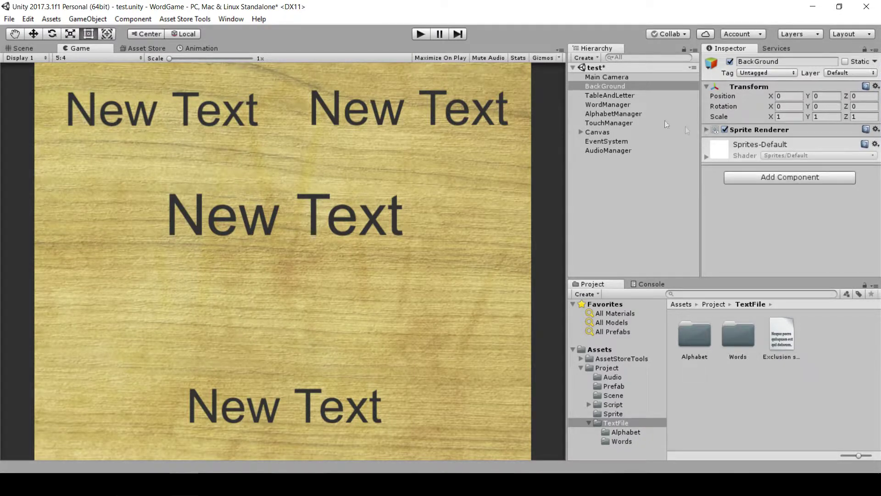
Collapse the Camera component and expand TableAndLetter's Diff Param Element 0.
left_click(597, 77)
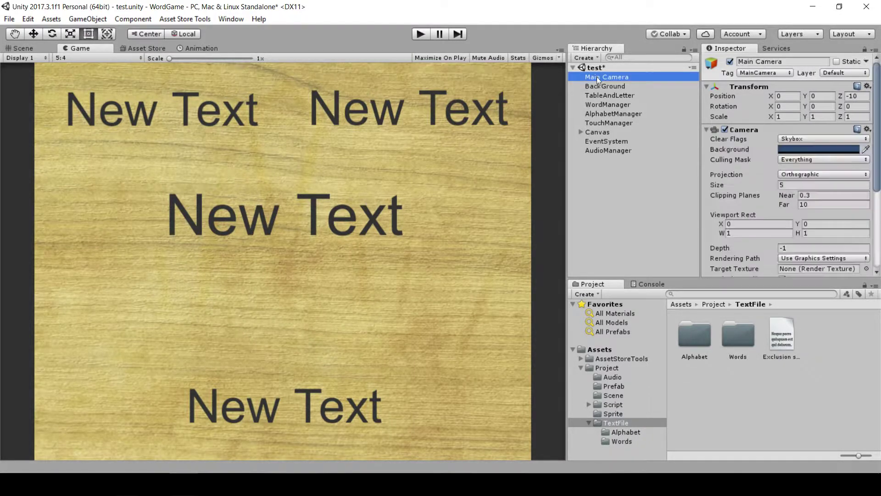
left_click(706, 129)
left_click(612, 94)
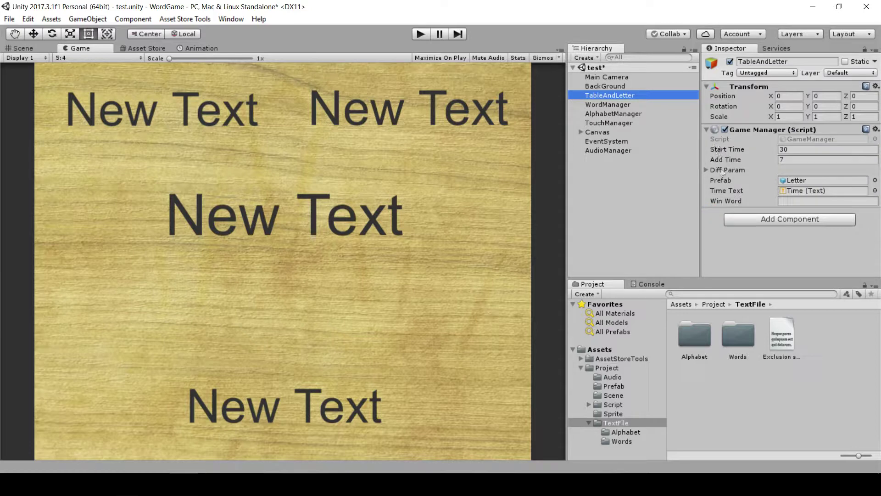
left_click(706, 169)
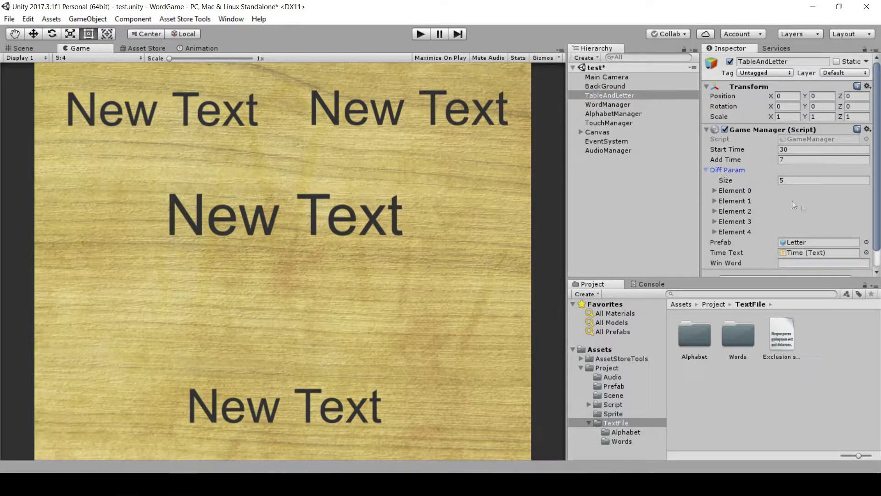
scroll(735, 176, "down", 2)
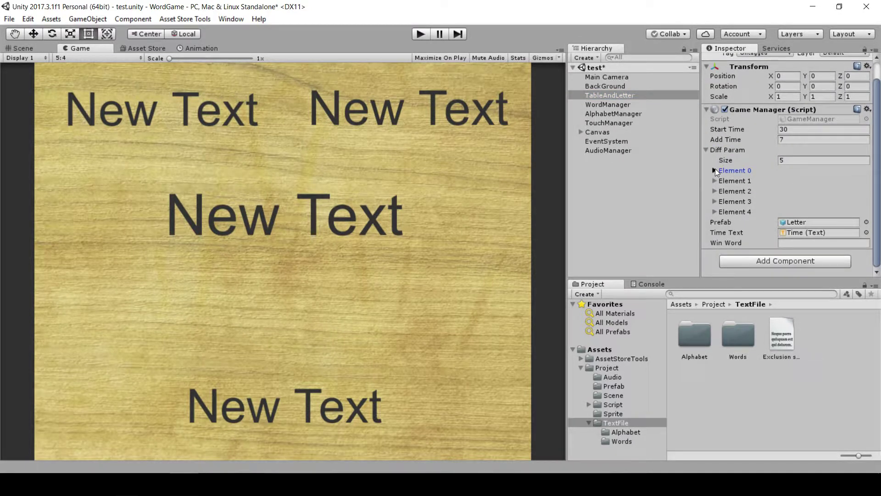
left_click(715, 171)
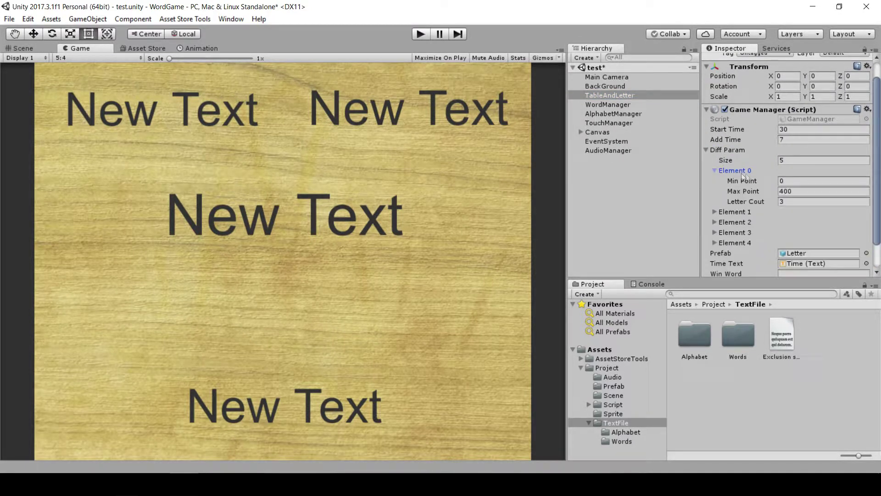
Set Element 0's Letter Cout to 4 and Max Point to 600.
left_click(792, 191)
left_click(775, 202)
type("4")
left_click(800, 192)
type("60")
Start play mode and rearrange the four-letter tiles toward ROVE and VORE.
left_click(420, 35)
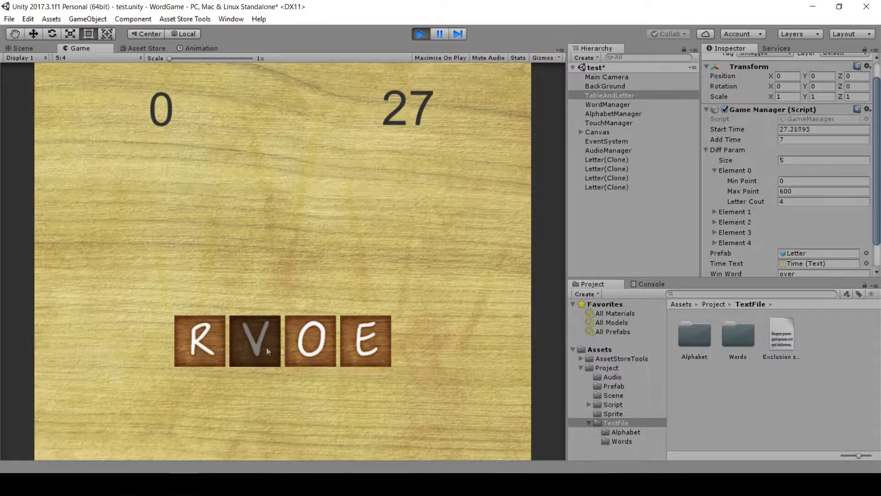
left_click_drag(266, 347, 302, 347)
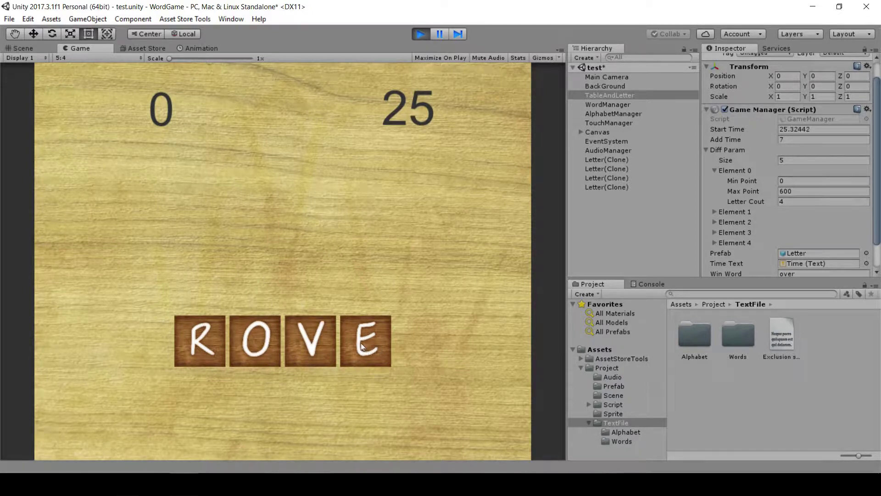
left_click_drag(362, 343, 317, 343)
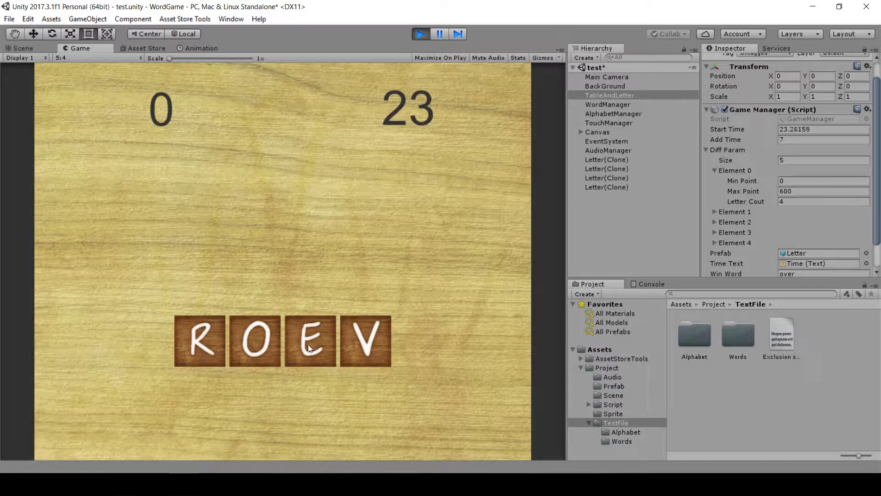
mouse_move(195, 346)
left_mouse_down()
mouse_move(330, 348)
mouse_move(202, 347)
left_mouse_up()
left_click_drag(279, 353, 366, 345)
left_click_drag(311, 345, 254, 348)
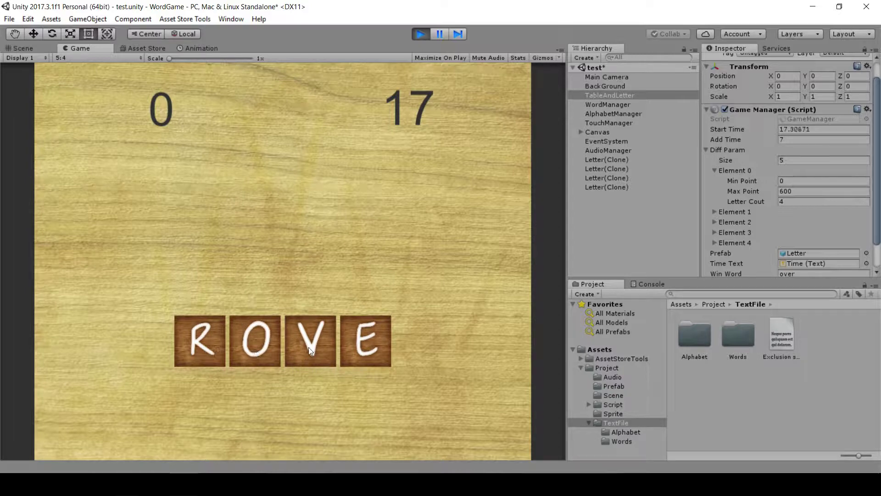
left_click_drag(308, 347, 212, 352)
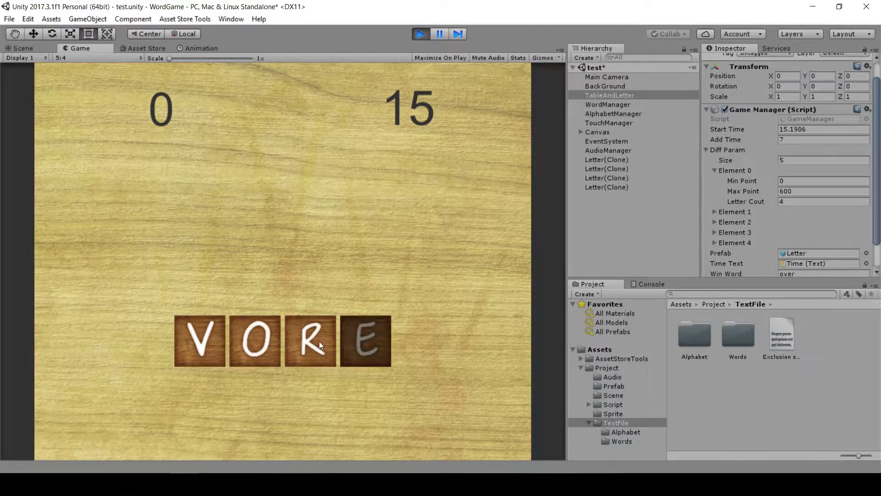
left_click_drag(368, 341, 246, 346)
Keep reordering the V, O, R, E tiles through VERO, VROE and VEOR until time runs out.
left_click_drag(376, 350, 290, 351)
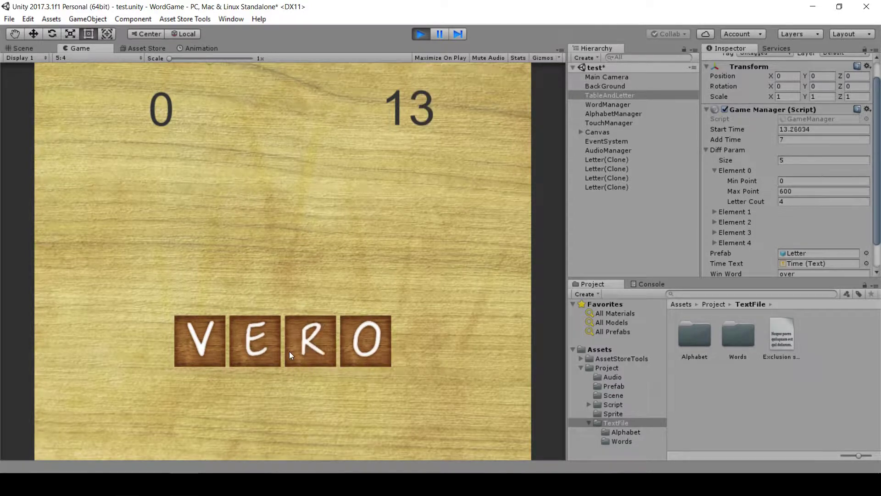
left_click_drag(366, 349, 241, 345)
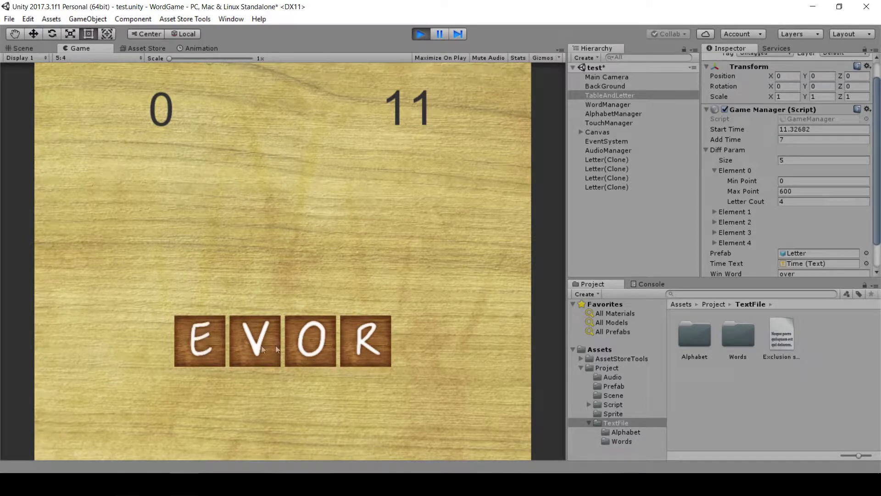
left_click_drag(296, 345, 303, 348)
left_click_drag(366, 348, 211, 345)
left_click_drag(307, 355, 250, 348)
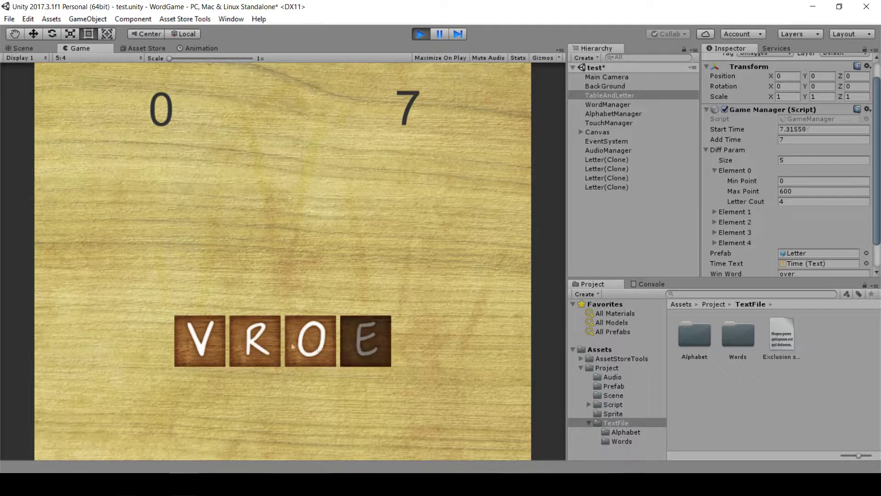
left_click_drag(345, 347, 257, 349)
left_click_drag(348, 346, 191, 345)
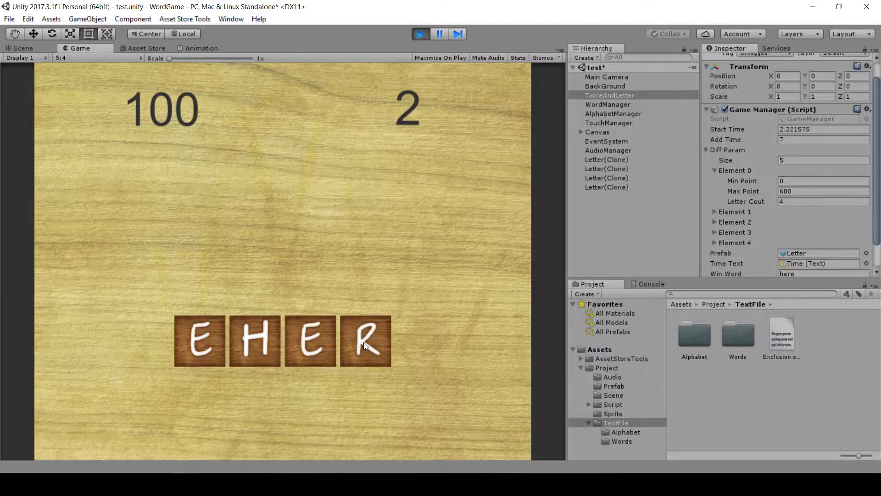
left_click_drag(365, 342, 213, 342)
left_click_drag(317, 347, 274, 347)
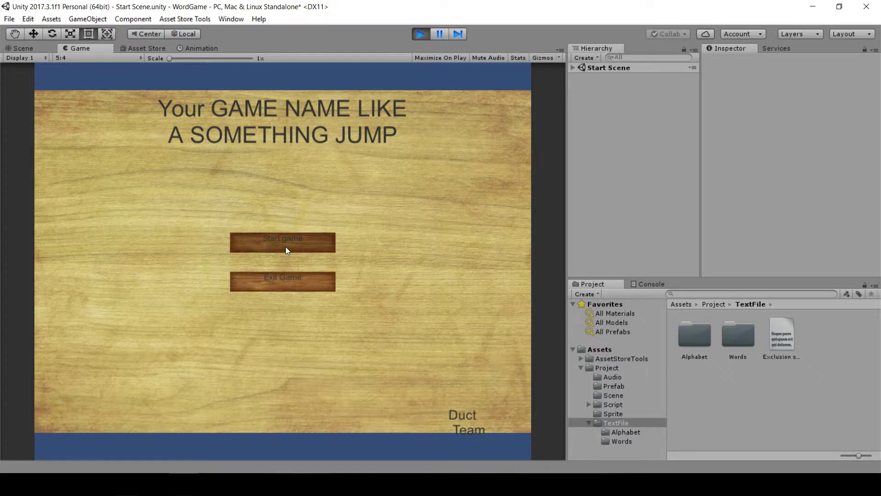
Start a new round and solve FIND and VERY.
left_click(285, 249)
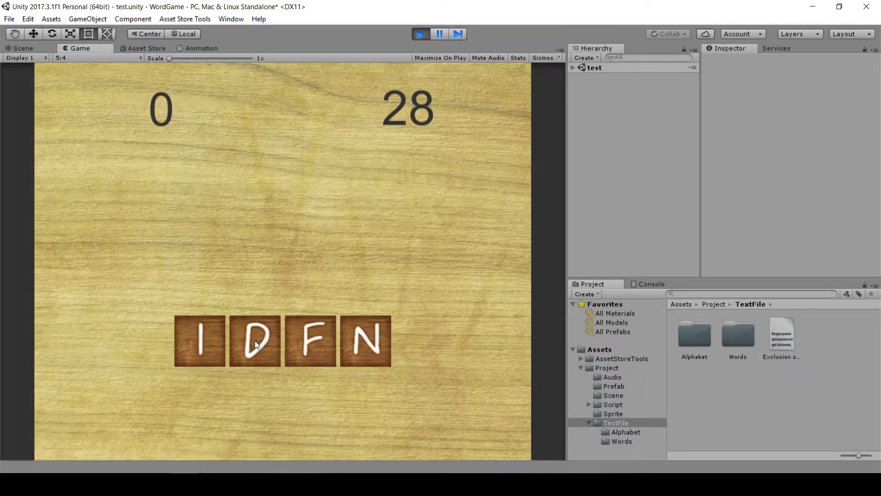
mouse_move(254, 340)
left_mouse_down()
mouse_move(209, 338)
mouse_move(306, 344)
mouse_move(291, 351)
mouse_move(359, 346)
left_mouse_up()
mouse_move(214, 345)
left_mouse_down()
mouse_move(347, 355)
mouse_move(323, 340)
left_mouse_up()
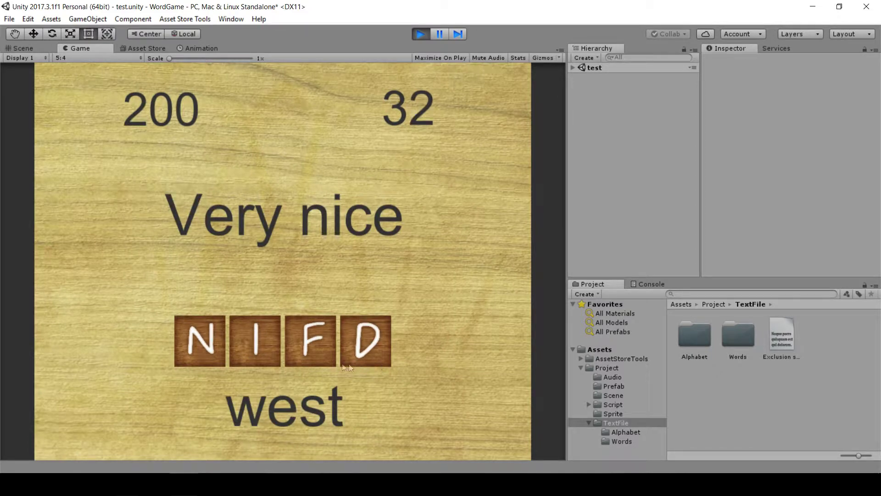
left_click_drag(226, 343, 334, 354)
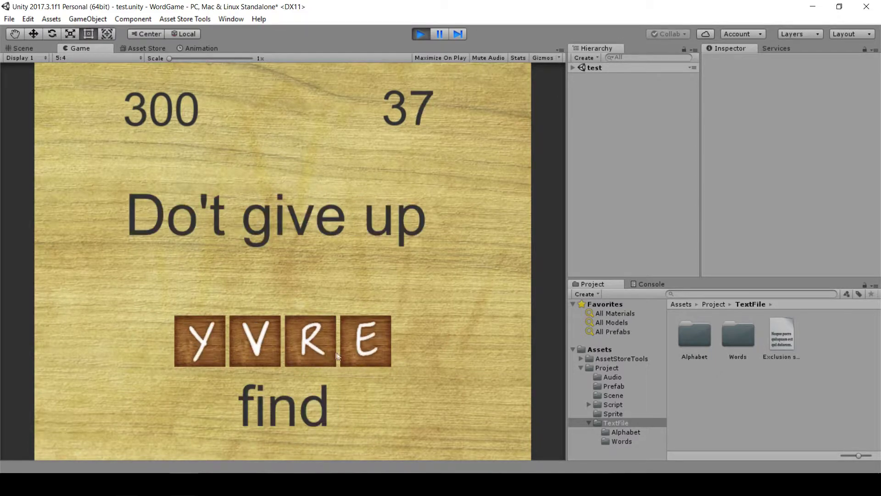
left_click_drag(247, 343, 188, 342)
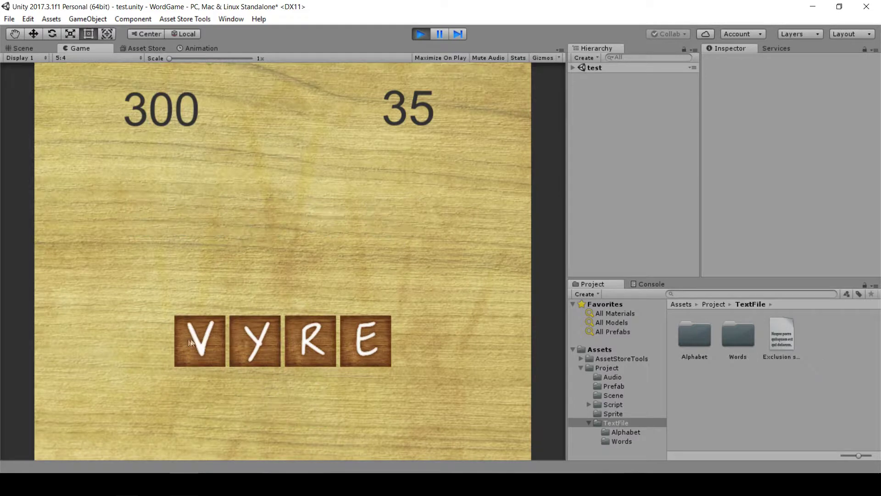
left_click_drag(363, 346, 265, 345)
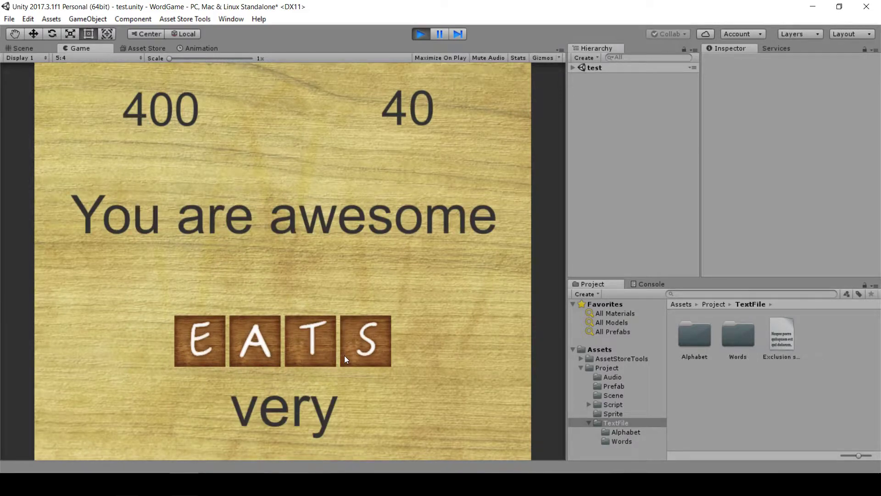
Shuffle the EATS tiles through EAST, TESA and TSEA.
left_click_drag(328, 363, 358, 351)
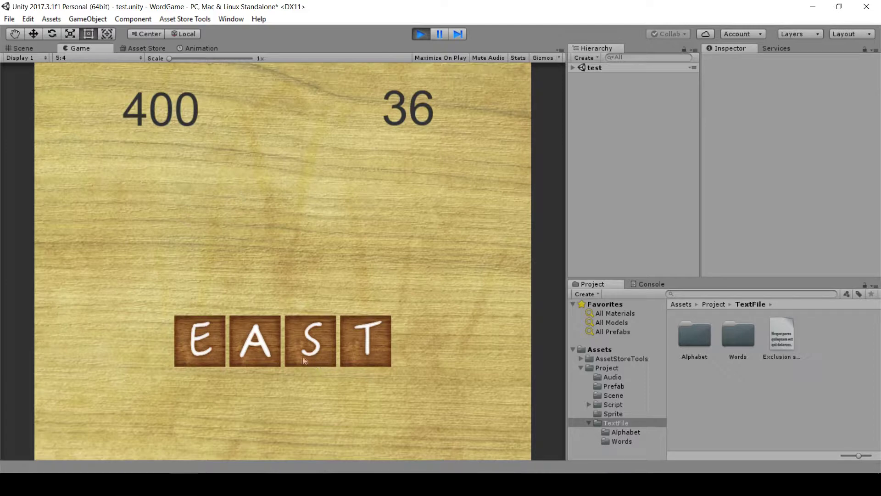
mouse_move(315, 349)
left_mouse_down()
mouse_move(364, 350)
mouse_move(262, 353)
left_mouse_up()
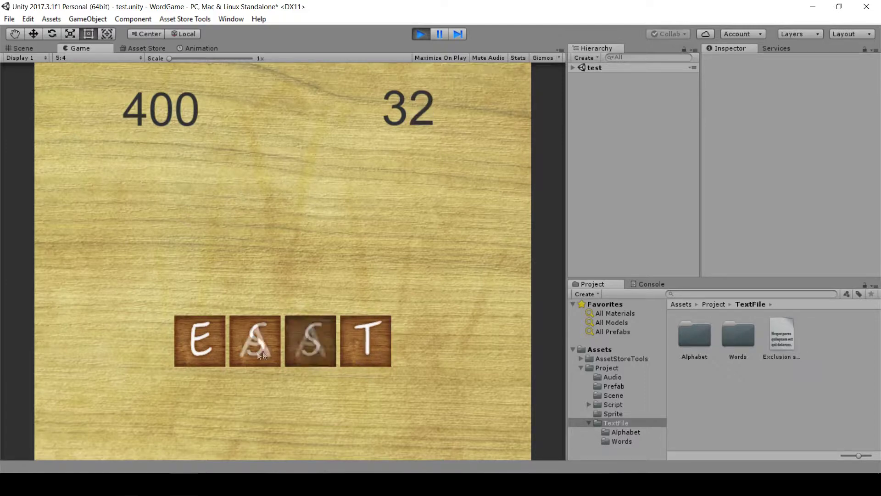
mouse_move(200, 341)
left_mouse_down()
mouse_move(364, 350)
mouse_move(200, 341)
left_mouse_up()
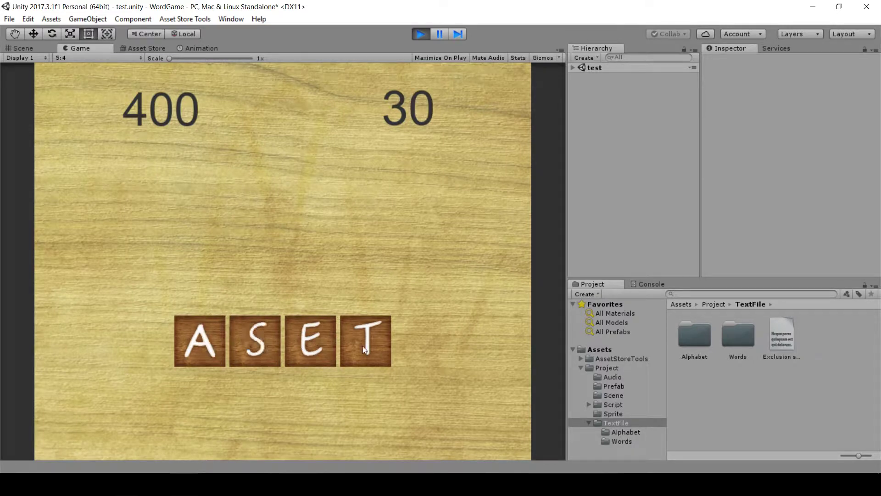
mouse_move(310, 347)
left_mouse_down()
mouse_move(283, 351)
mouse_move(364, 350)
left_mouse_up()
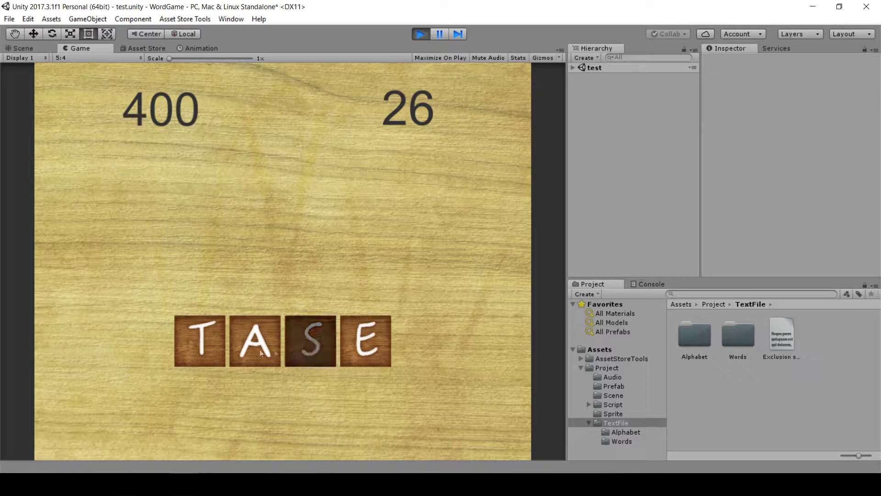
left_click_drag(260, 349, 326, 345)
left_click(344, 350)
left_click(302, 346)
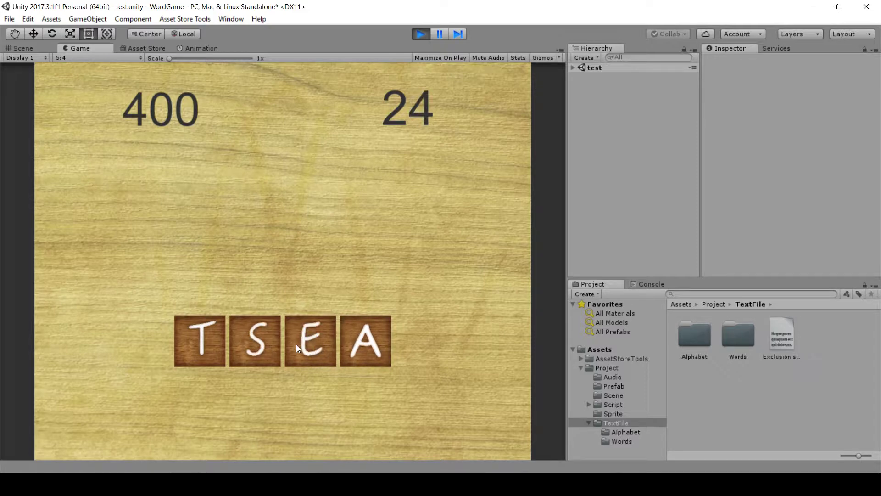
Try TAES, TEAS, AETS and ATES, then stop play mode and select TableAndLetter.
left_click(254, 346)
left_click(357, 351)
left_click(273, 348)
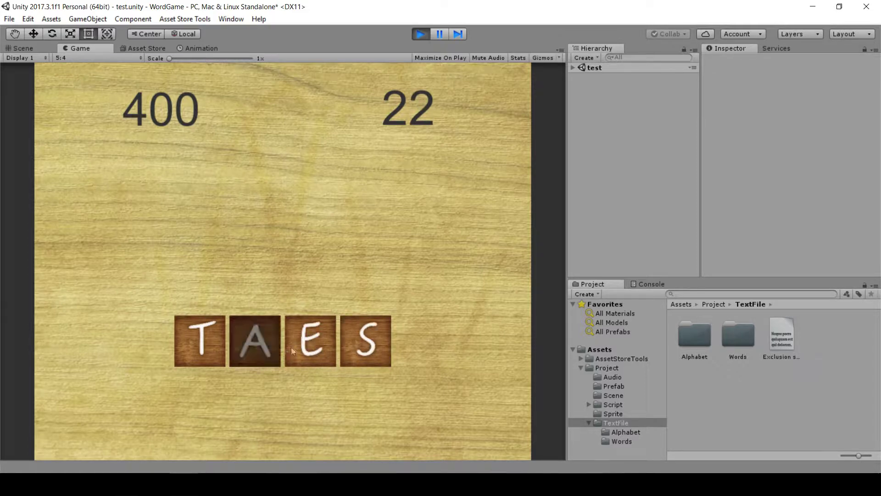
left_click(295, 347)
left_click(296, 347)
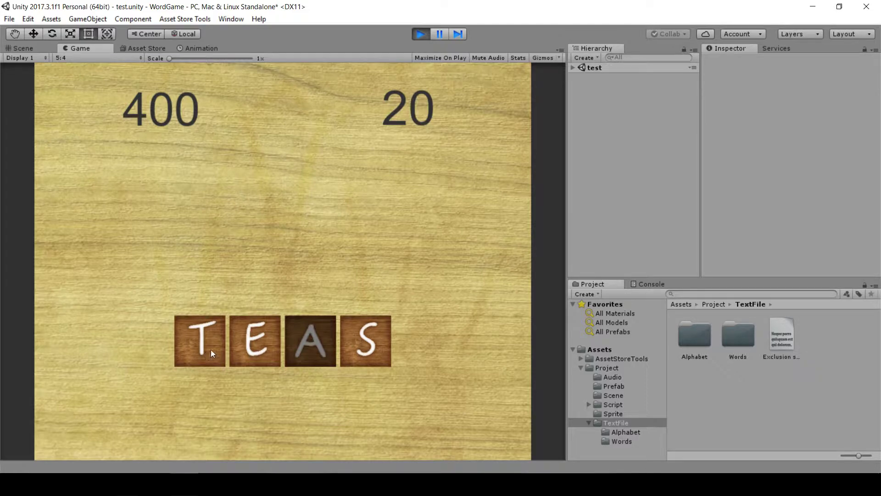
left_click(211, 349)
left_click(293, 350)
left_click(257, 348)
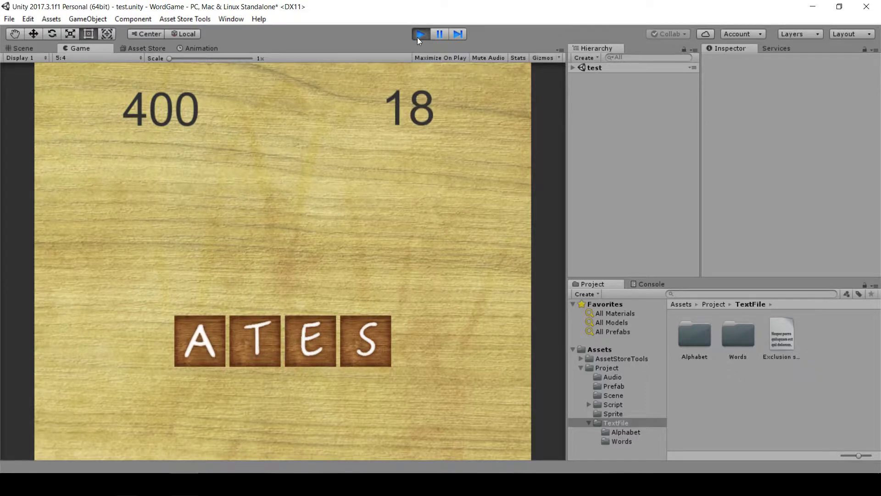
left_click(419, 36)
left_click(606, 95)
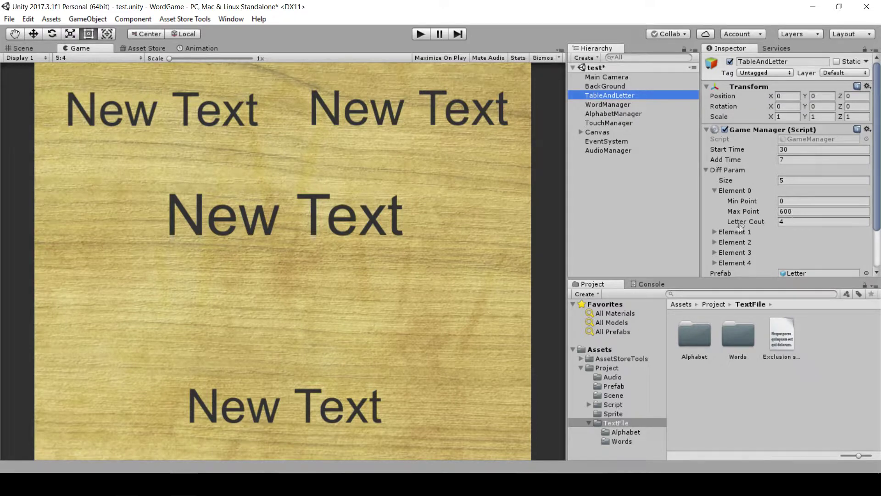
Set the first difficulty level's Max Point to 400.
left_click(775, 222)
type("3")
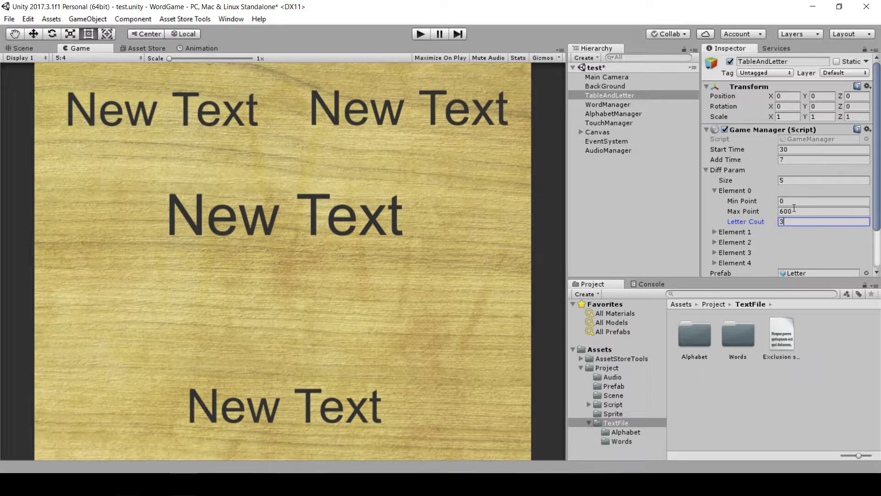
left_click(793, 212)
type("400")
left_click(786, 221)
Expand the second through fifth difficulty levels to review their settings.
left_click(718, 231)
scroll(734, 229, "down", 3)
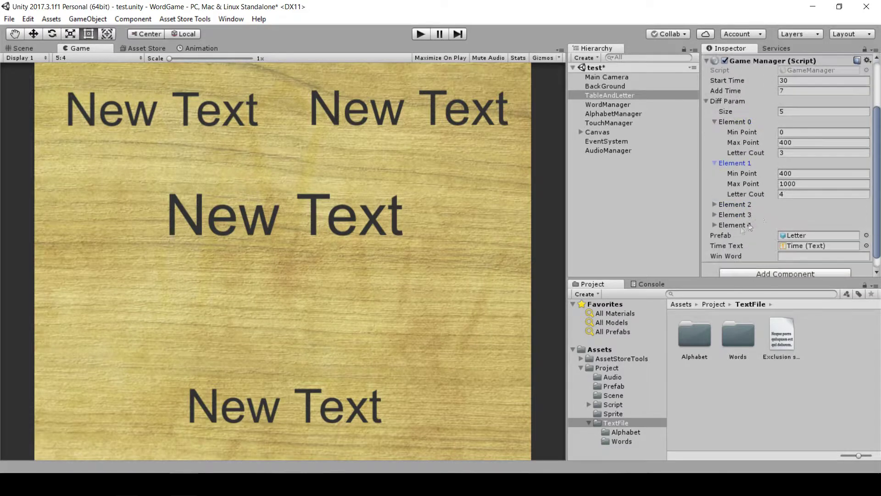
left_click(715, 204)
scroll(795, 179, "down", 2)
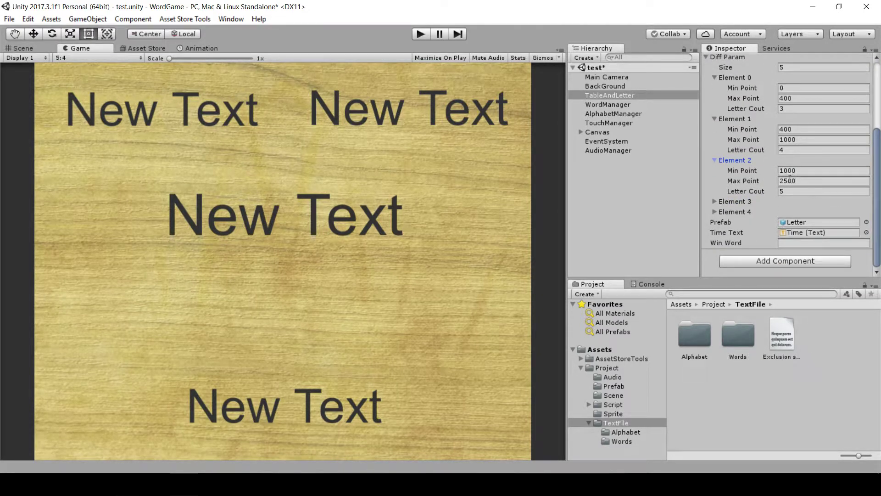
left_click(714, 200)
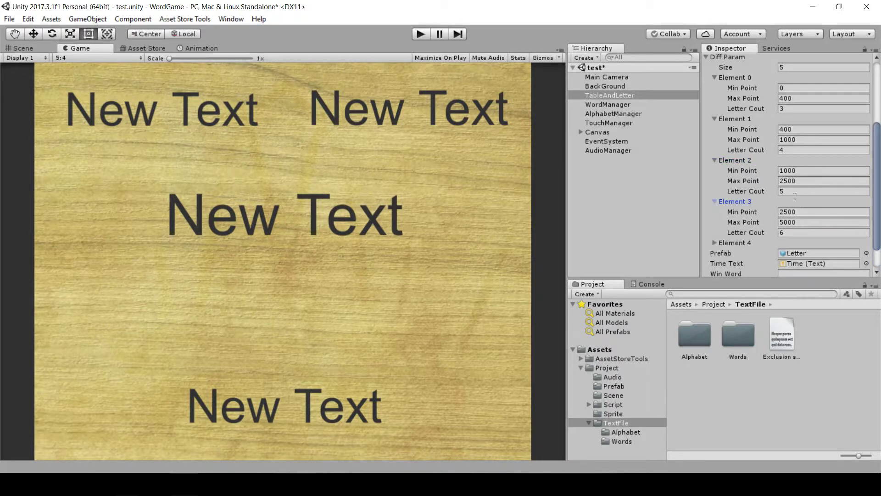
scroll(795, 197, "down", 2)
left_click(714, 212)
scroll(784, 195, "down", 2)
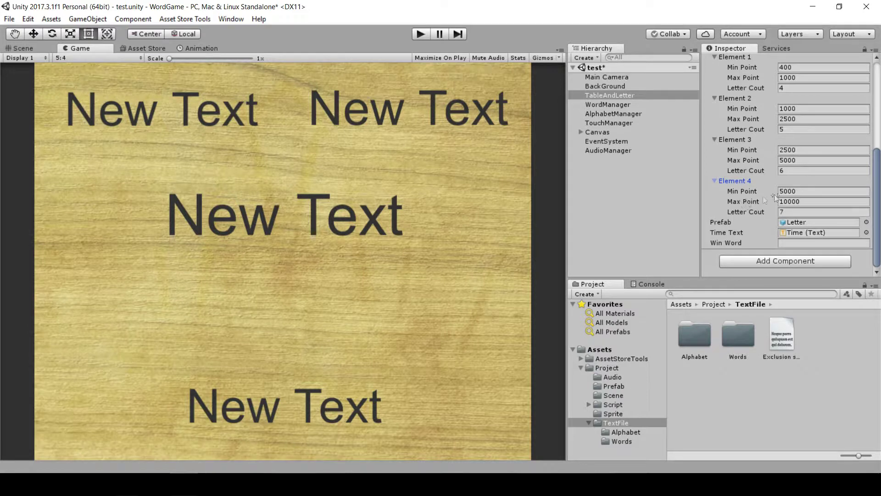
scroll(794, 189, "up", 8)
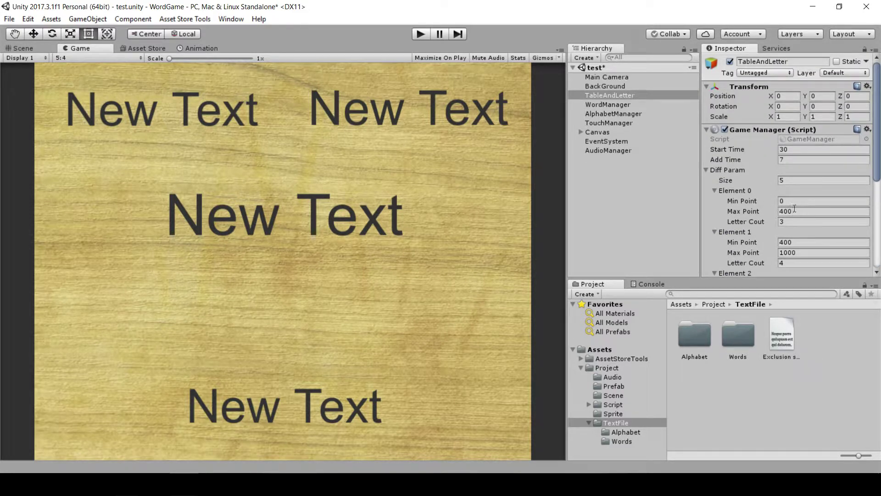
Edit Element 0 again for Letter Cout 6 and Max Point 500.
left_click(784, 221)
scroll(790, 222, "down", 2)
scroll(794, 224, "down", 4)
scroll(799, 225, "up", 2)
scroll(799, 225, "up", 3)
left_click(785, 211)
Finish the 500 Max Point entry, start play, and unscramble FAMOUS.
type("5")
left_click(418, 34)
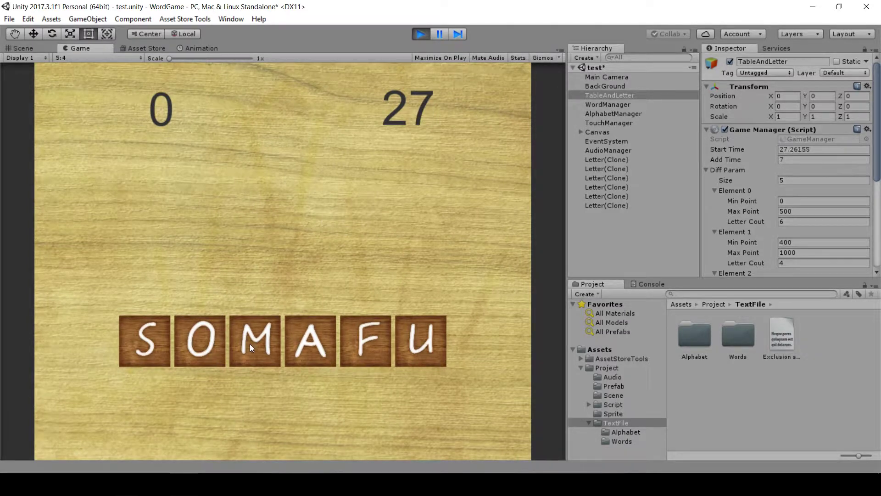
left_click_drag(249, 343, 199, 341)
left_click_drag(309, 343, 199, 342)
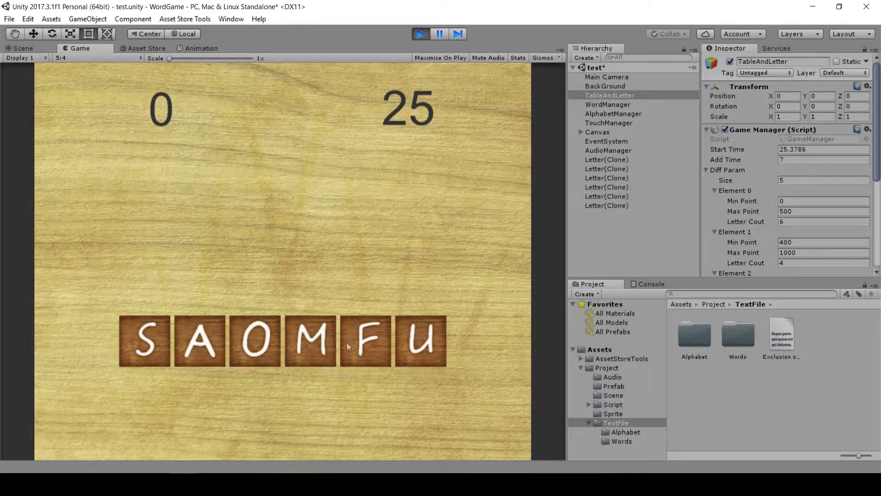
left_click_drag(367, 343, 146, 343)
left_click_drag(369, 339, 260, 343)
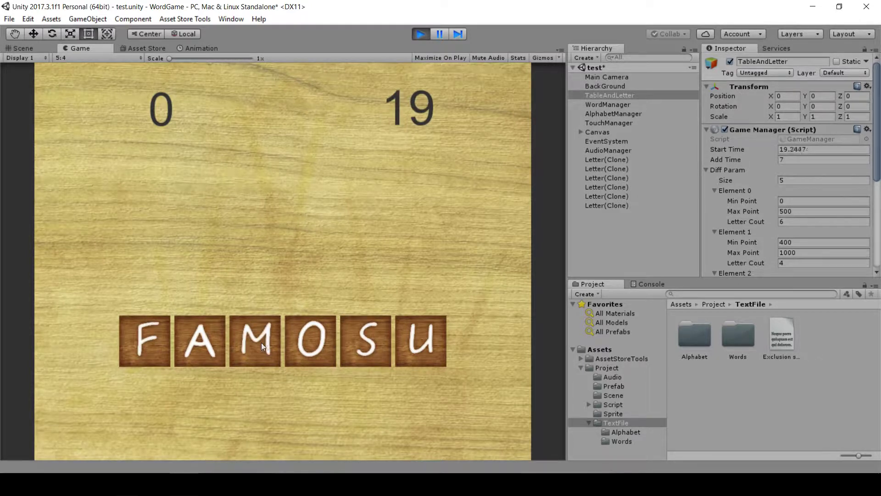
left_click_drag(427, 340, 370, 348)
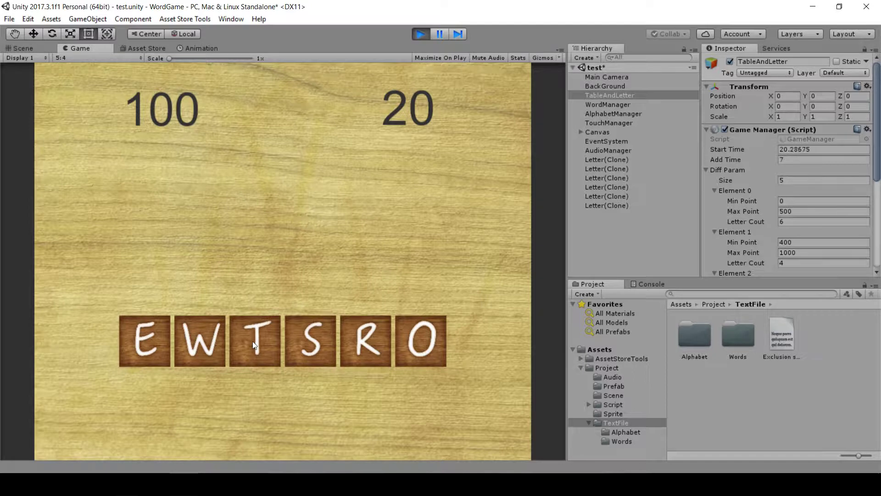
Rearrange the next tiles through TESORW, WORSET and WOREST, restart from the title screen, then stop play.
left_click_drag(248, 344, 148, 348)
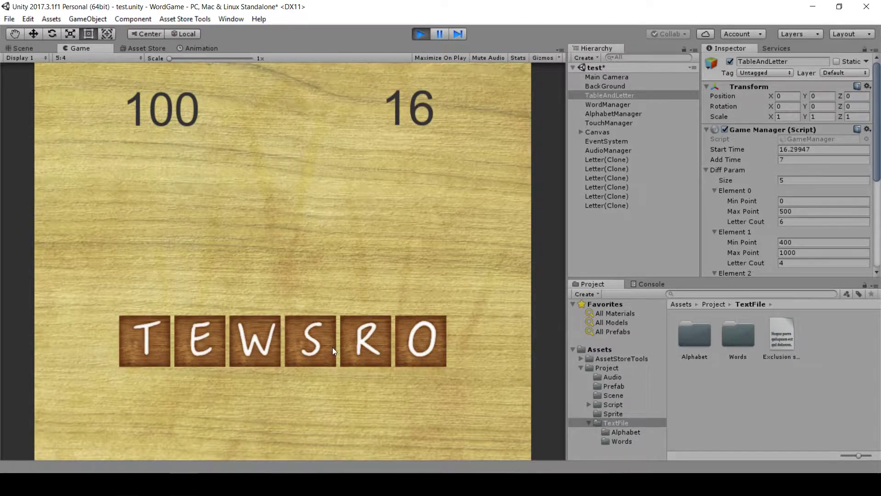
mouse_move(314, 351)
left_mouse_down()
mouse_move(267, 349)
mouse_move(406, 349)
left_mouse_up()
left_click_drag(351, 353, 302, 354)
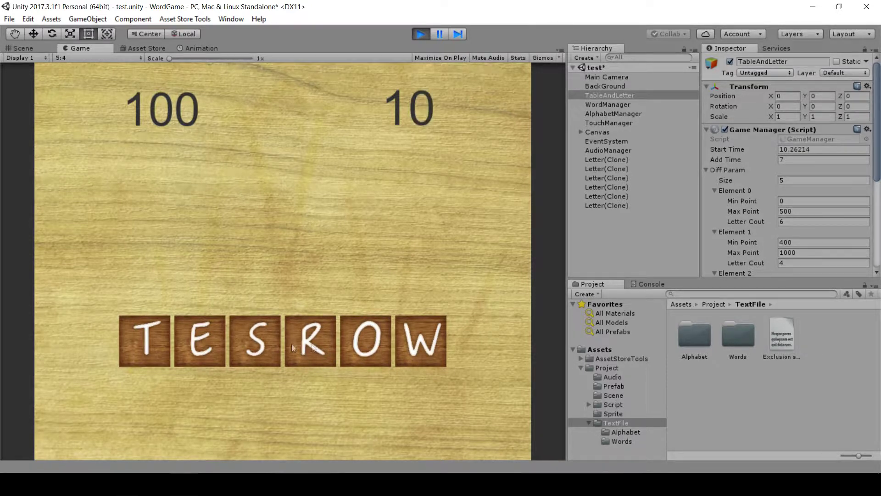
left_click_drag(420, 342, 146, 342)
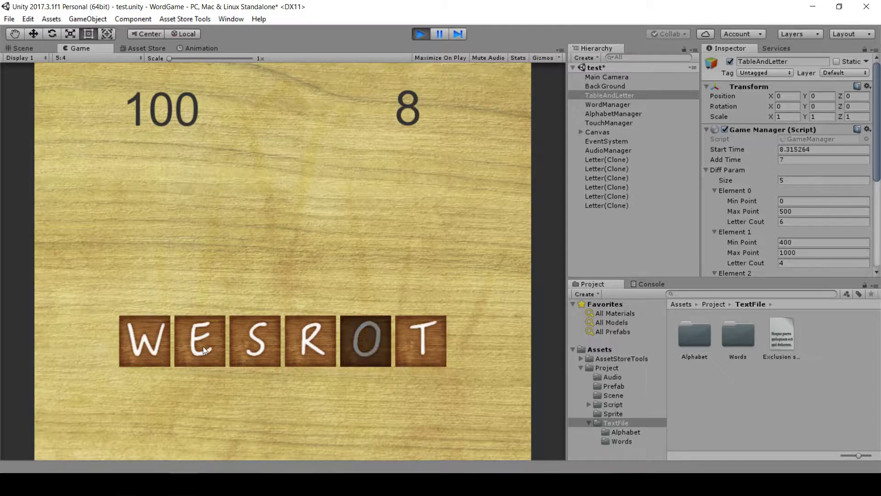
left_click_drag(366, 342, 202, 349)
left_click(270, 347)
left_click(361, 347)
left_click(322, 344)
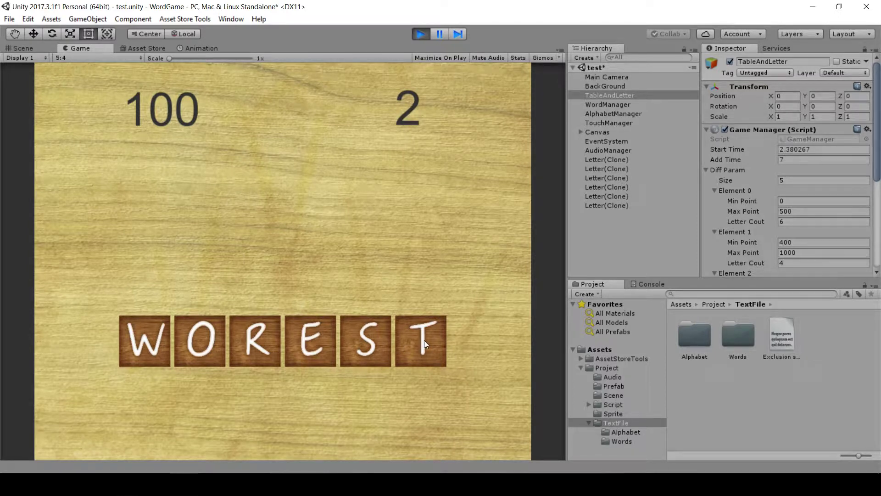
left_click(424, 340)
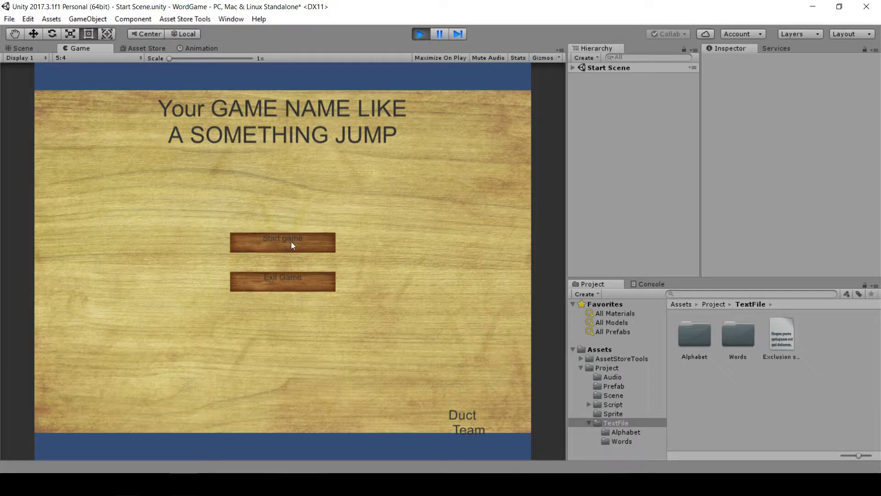
left_click(291, 244)
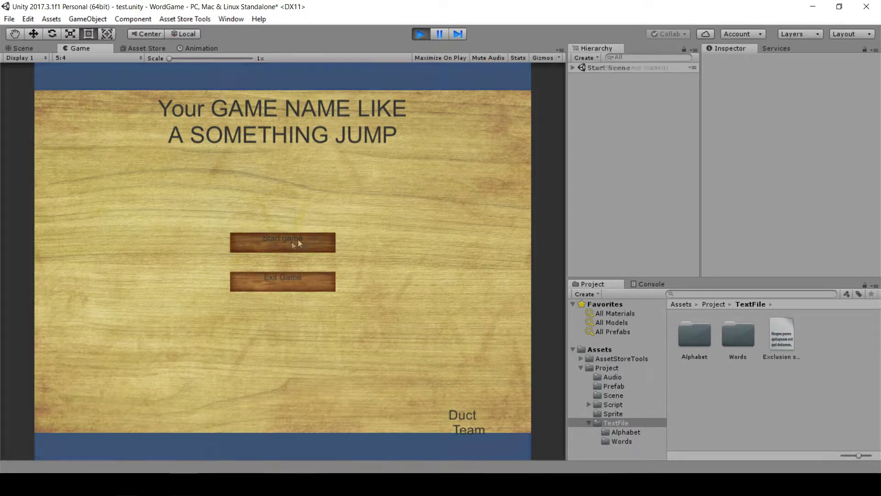
left_click(421, 39)
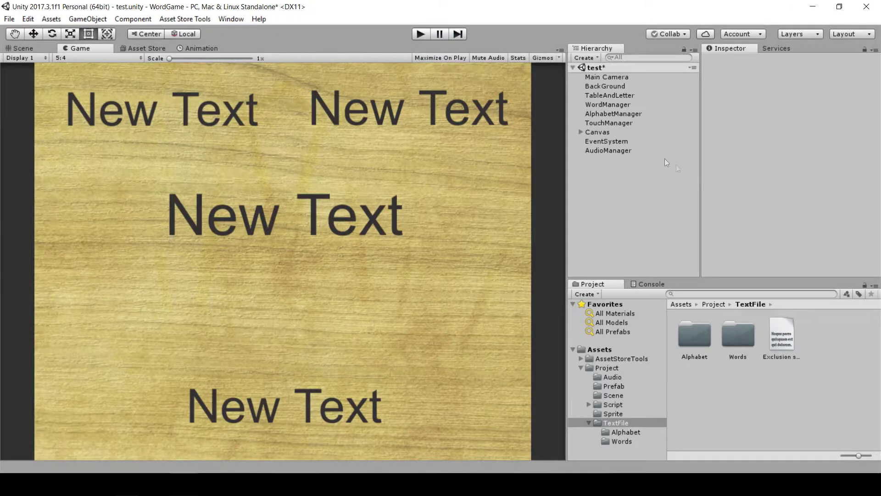
Select TableAndLetter and set the first level's Max Point to 400.
left_click(599, 88)
left_click(596, 96)
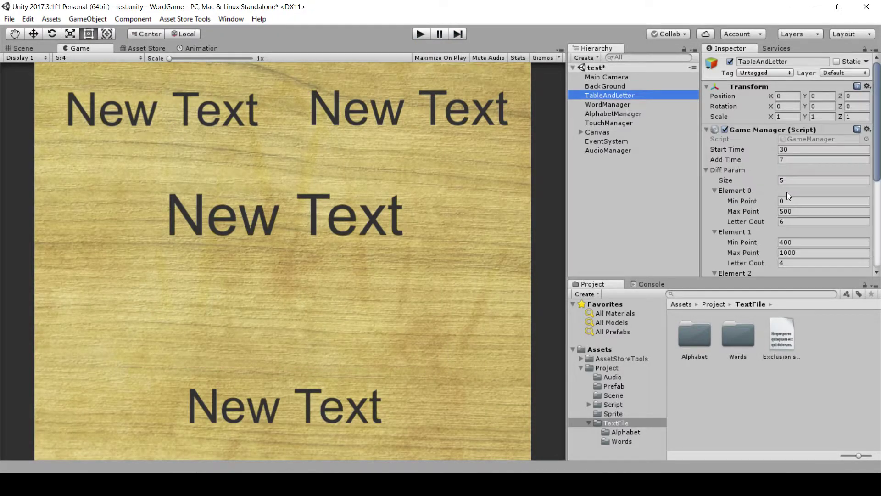
left_click(793, 212)
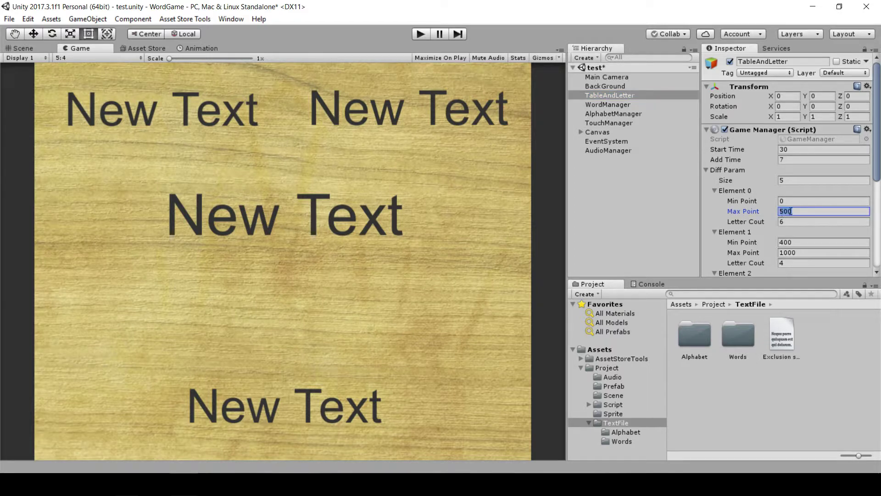
type("4")
left_click(784, 222)
type("3")
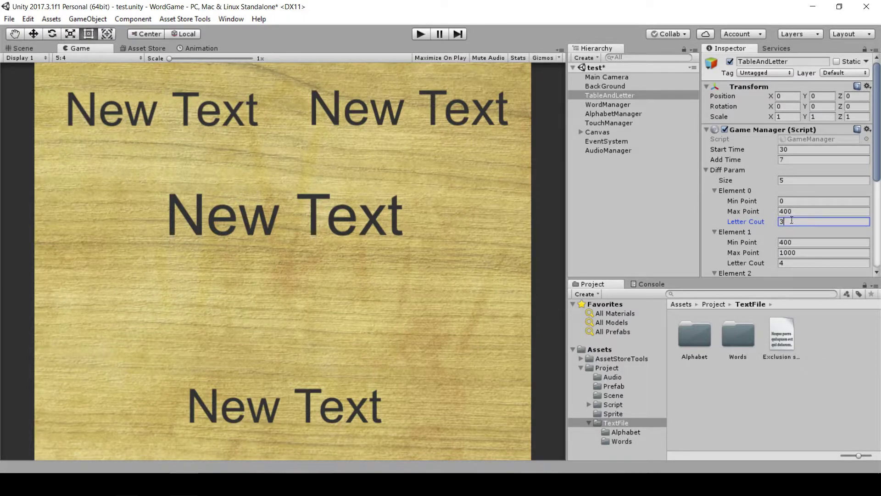
Set the Game Manager's Start Time to 5 and start play mode.
scroll(731, 157, "down", 8)
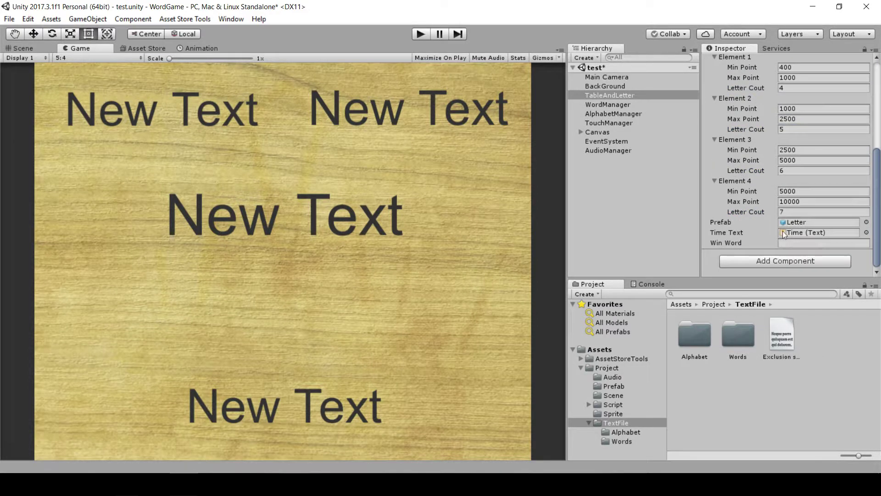
scroll(771, 238, "up", 8)
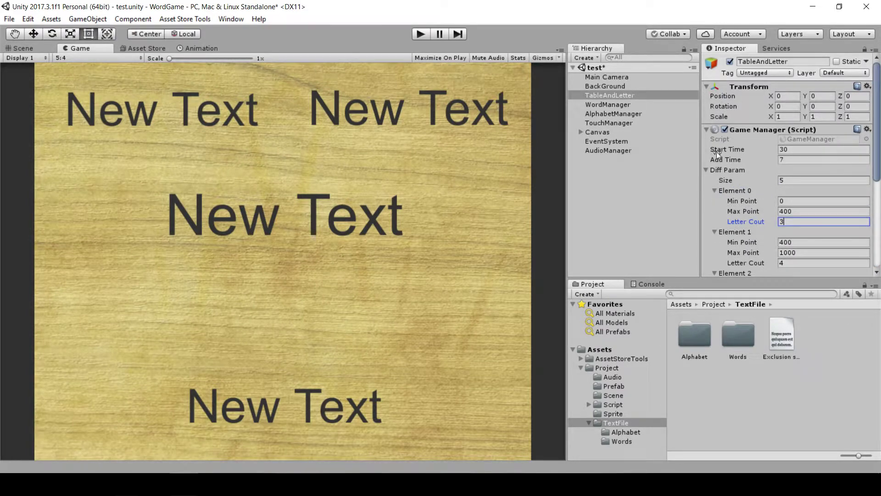
left_click(789, 149)
type("5")
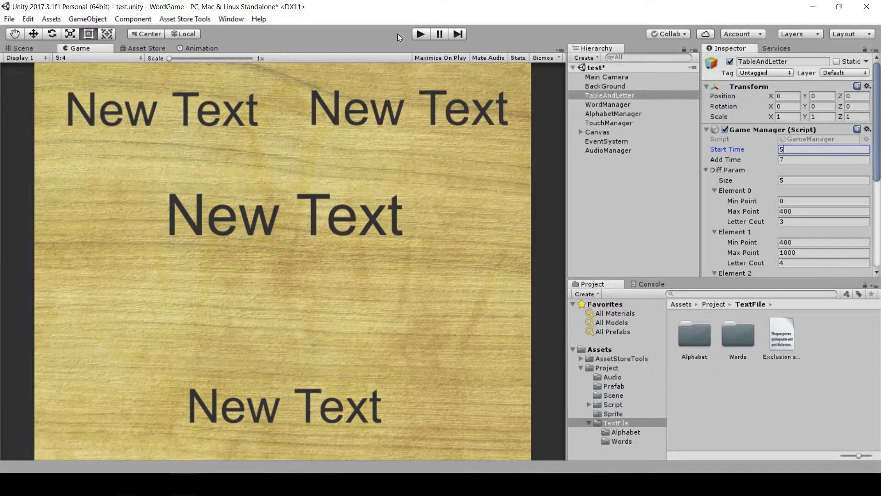
left_click(416, 36)
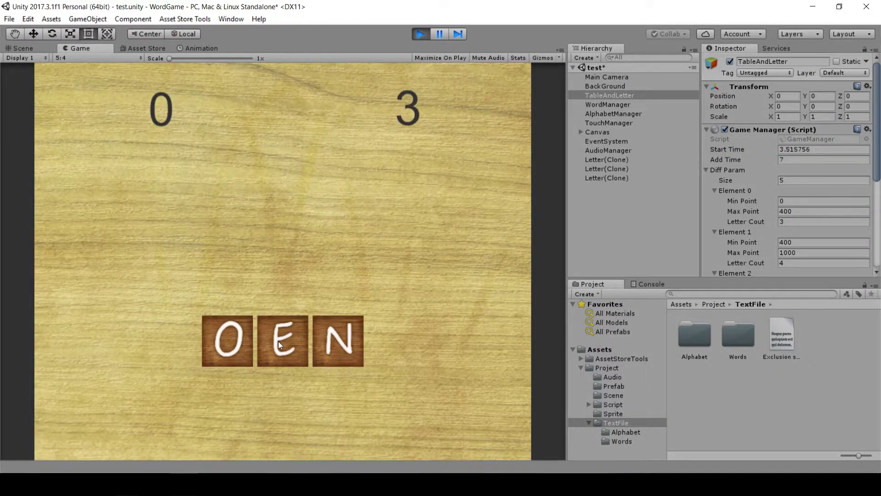
Spell one, see, big and lot to reach 400 points, then stop play mode.
left_click(317, 347)
left_click(293, 348)
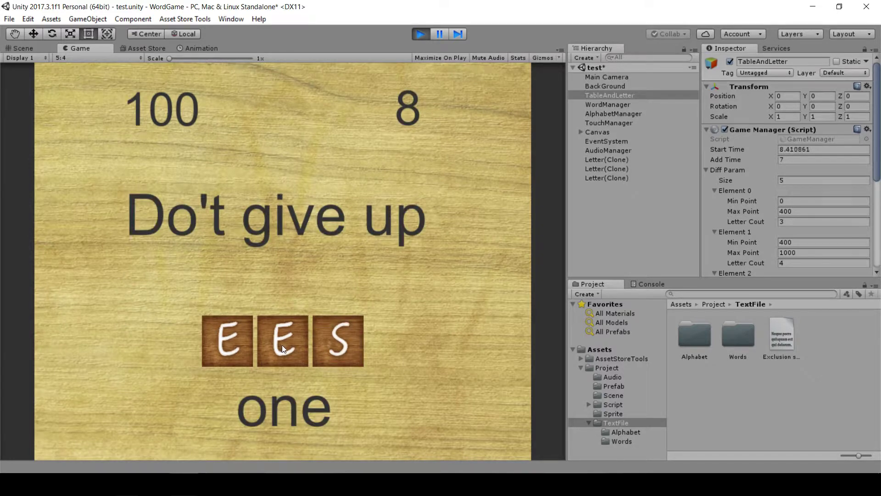
left_click(317, 349)
left_click(266, 345)
left_click(227, 344)
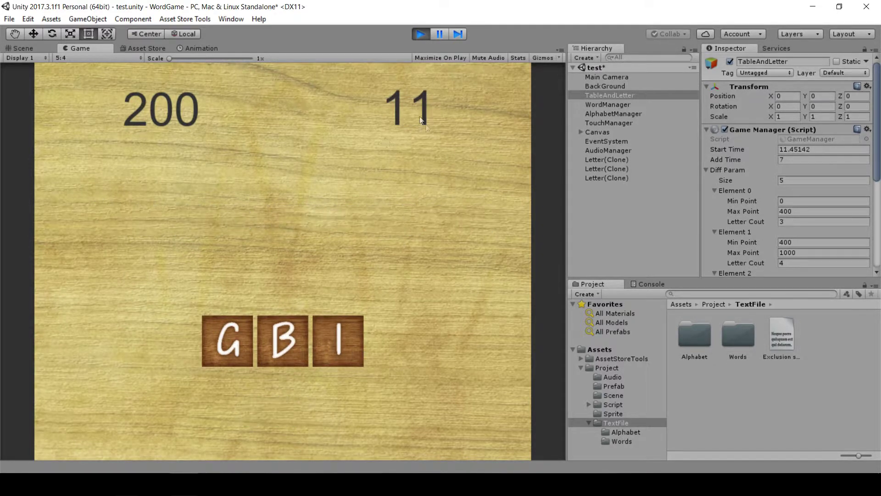
left_click(250, 353)
left_click(282, 347)
left_click(346, 342)
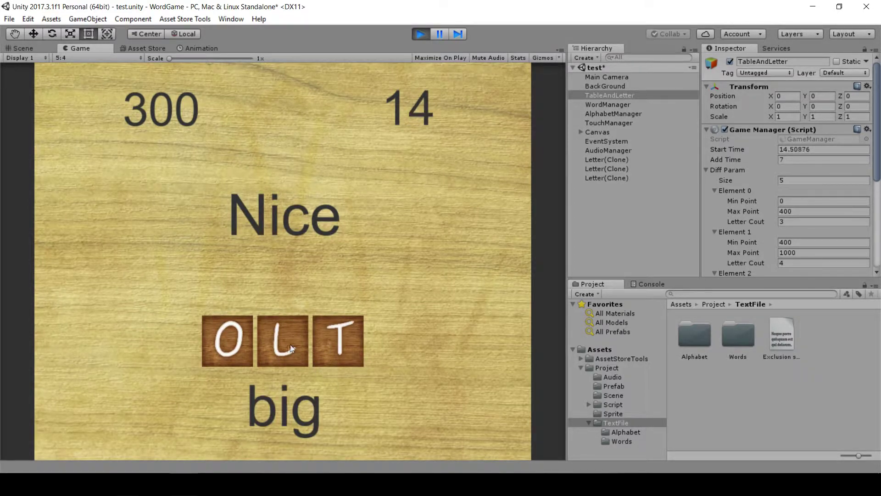
left_click(291, 345)
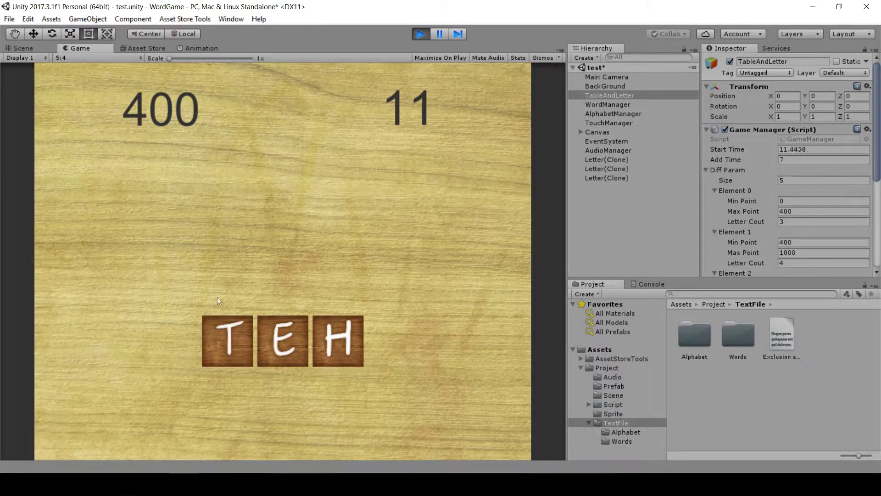
left_click(421, 34)
Commit Start Time 30 and select WordManager in the Hierarchy.
left_click(787, 149)
type("5")
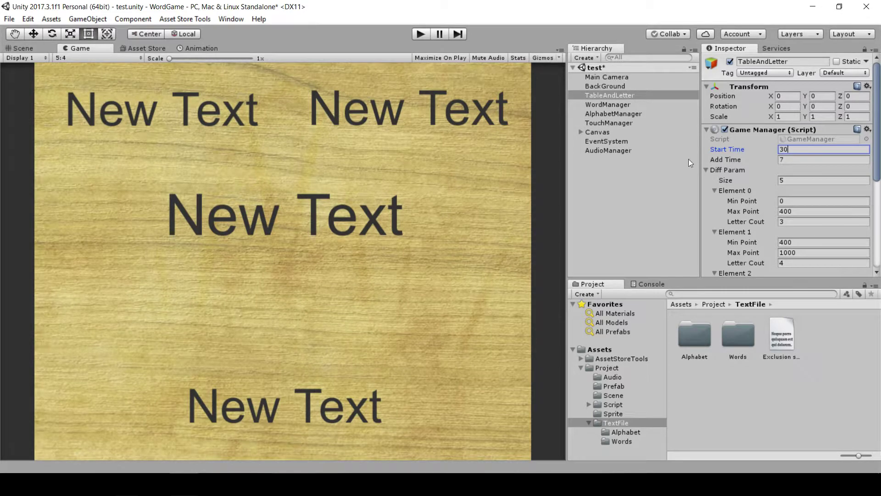
scroll(753, 177, "down", 3)
scroll(769, 179, "down", 5)
scroll(773, 164, "up", 5)
left_click(608, 104)
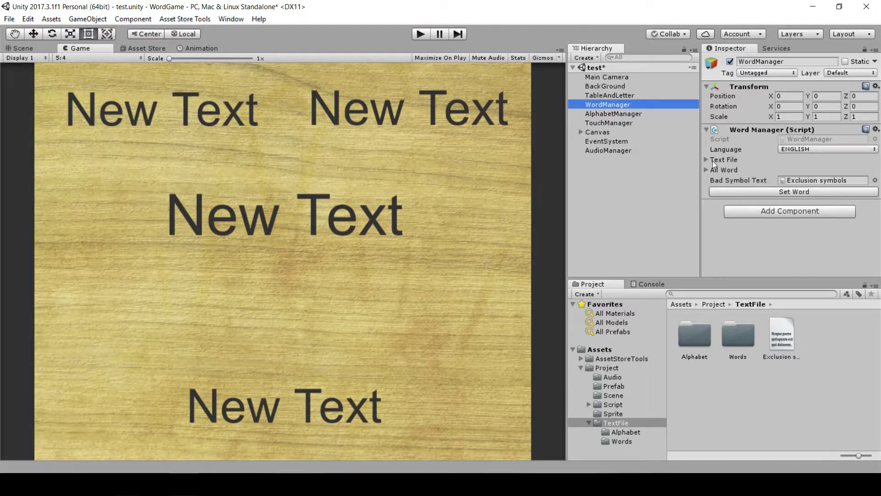
Expand the Text File list and All Word, then show the one-letter words.
left_click(706, 159)
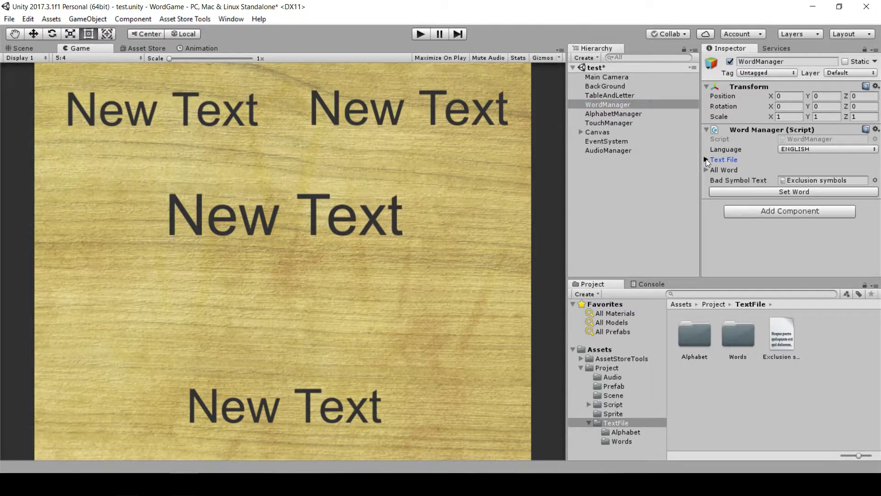
left_click(706, 159)
left_click(706, 221)
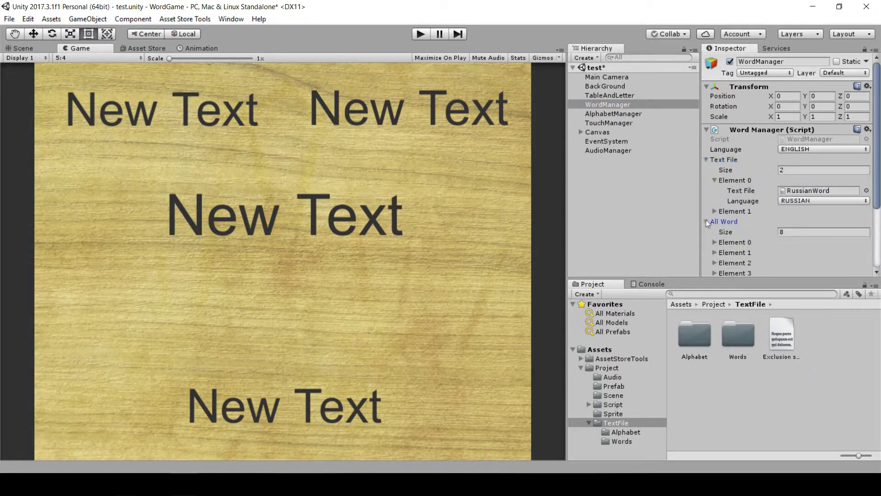
scroll(759, 219, "down", 5)
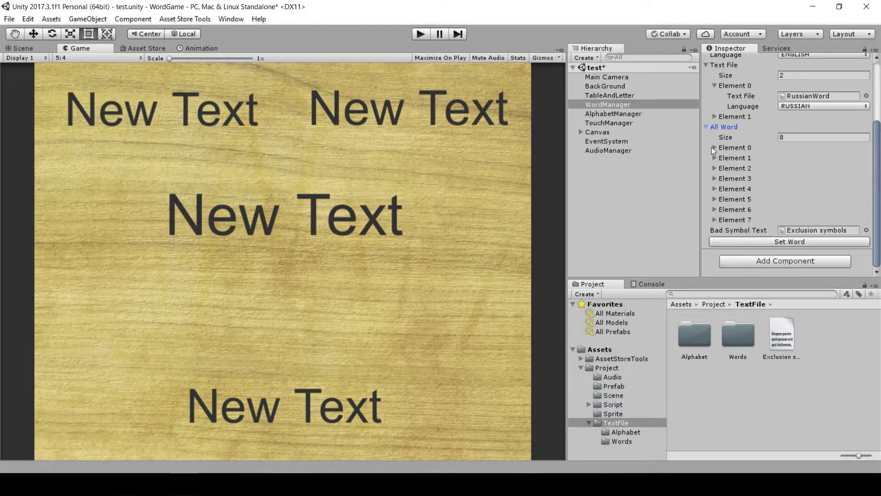
left_click(712, 147)
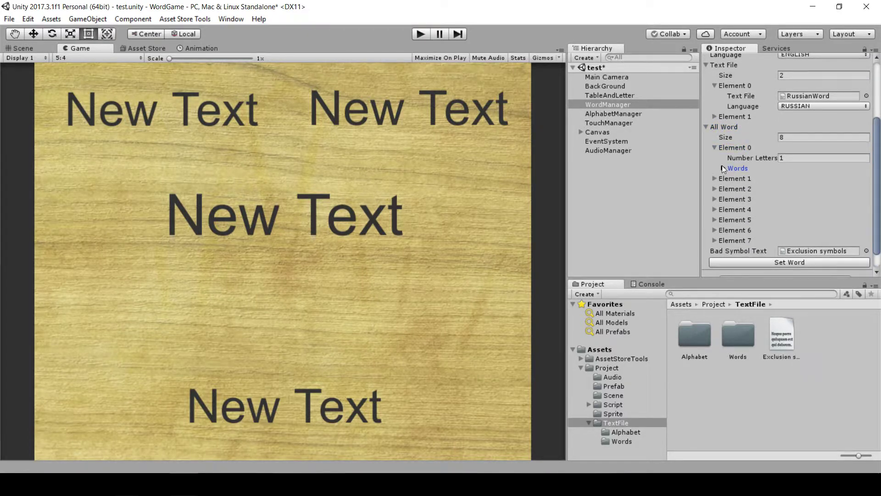
left_click(723, 168)
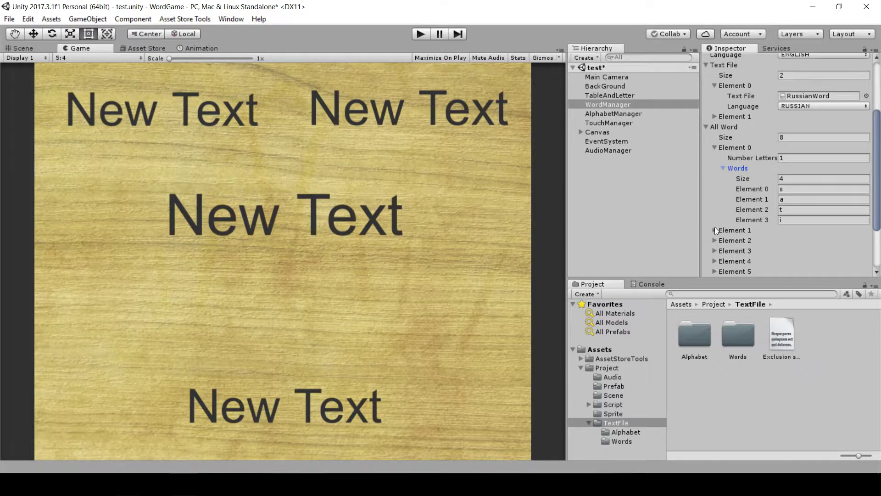
Expand the two- and three-letter word groups and browse the three-letter words.
left_click(714, 229)
scroll(756, 229, "down", 12)
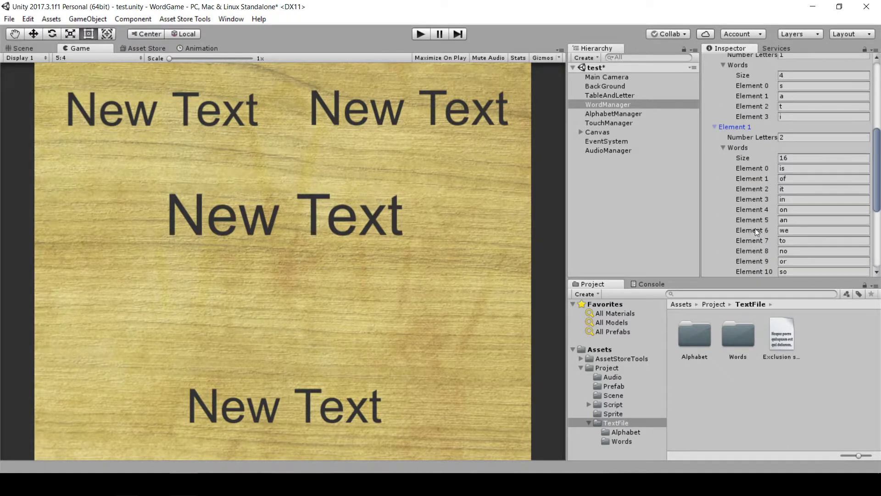
left_click(715, 196)
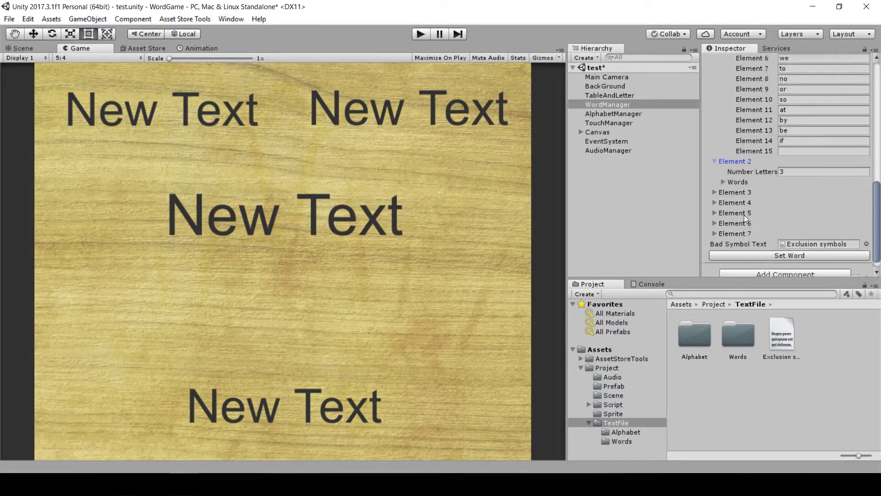
scroll(726, 194, "down", 3)
left_click(723, 168)
scroll(741, 186, "down", 14)
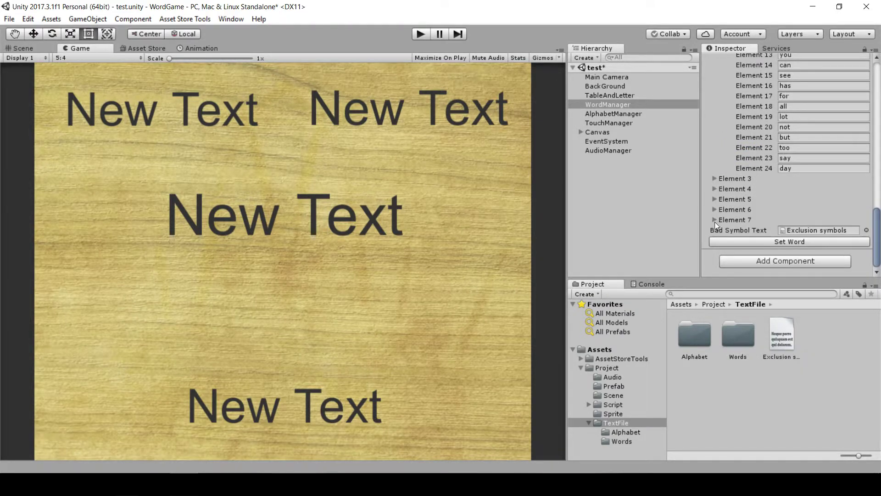
scroll(759, 222, "up", 10)
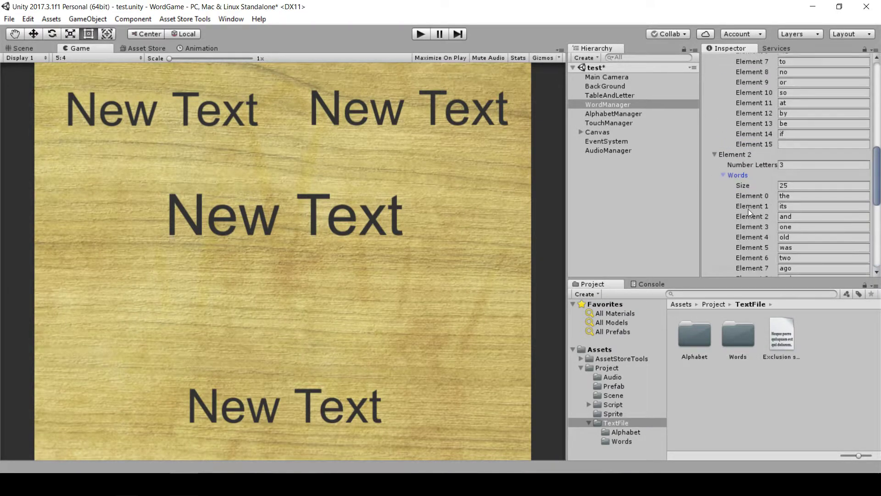
Collapse the three-, two- and one-letter word lists and fold All Word back up.
left_click(724, 175)
left_click(715, 155)
scroll(723, 174, "up", 5)
left_click(721, 154)
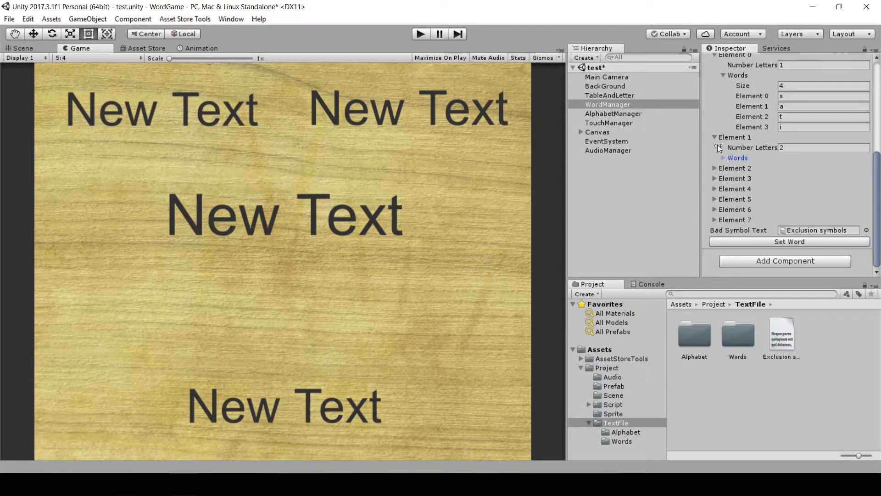
scroll(717, 137, "up", 2)
scroll(734, 192, "up", 6)
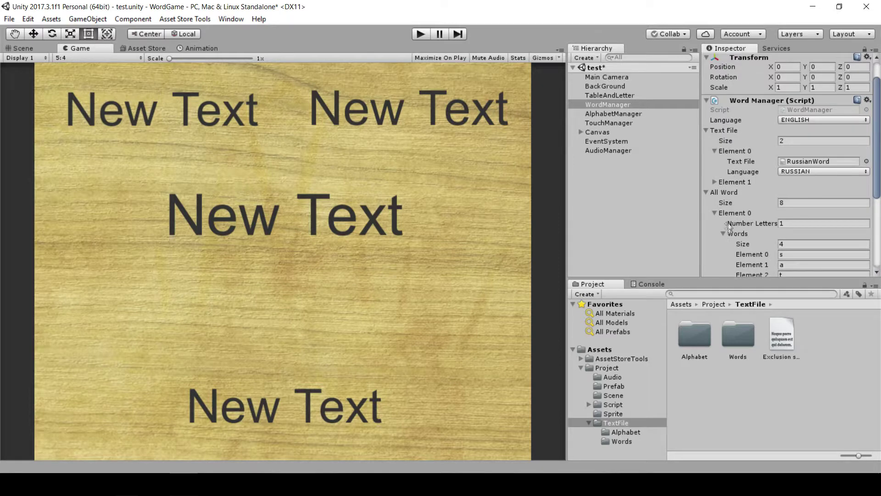
left_click(723, 234)
left_click(715, 213)
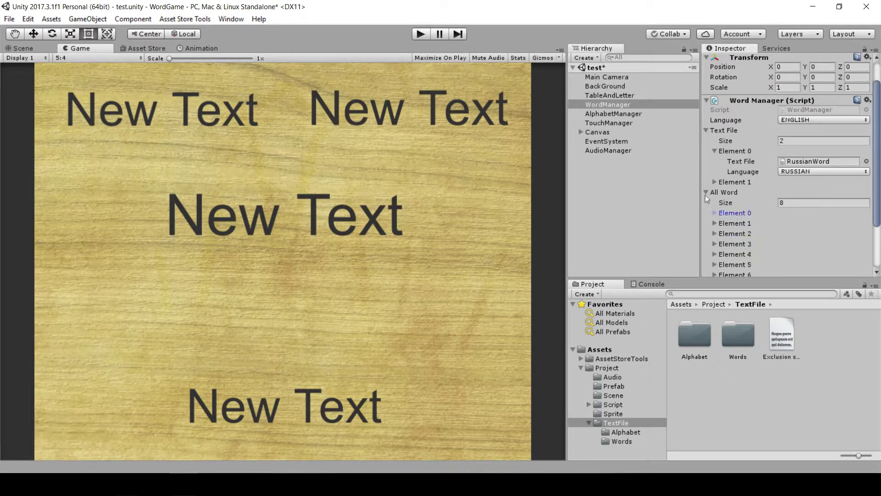
left_click(706, 193)
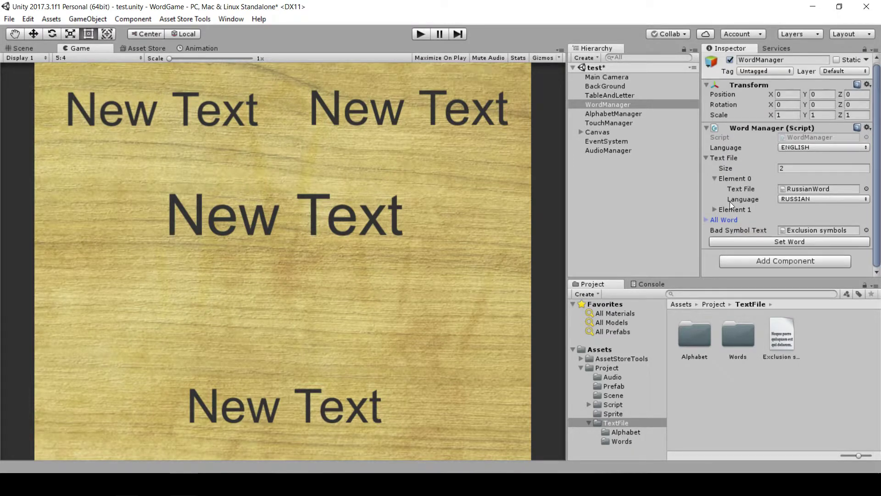
Switch the WordManager Language from ENGLISH to RUSSIAN, click Set Word, and enter play mode.
left_click(804, 198)
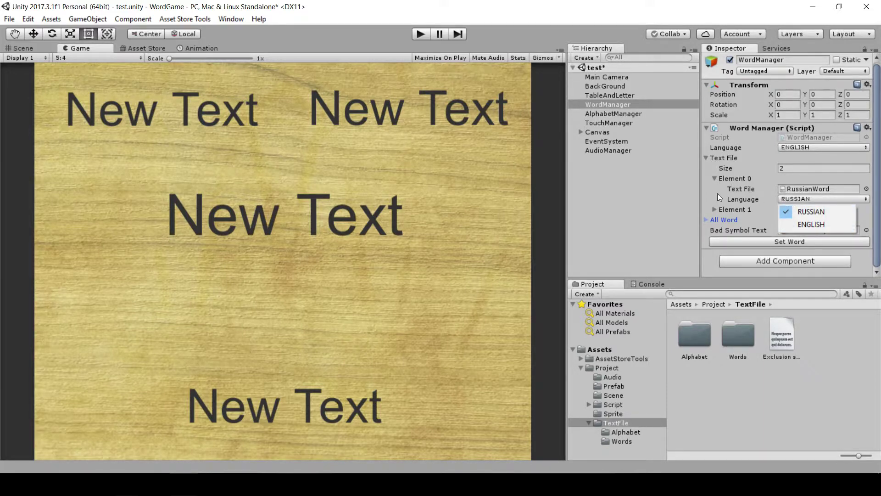
left_click(707, 159)
left_click(798, 151)
left_click(801, 160)
left_click(759, 195)
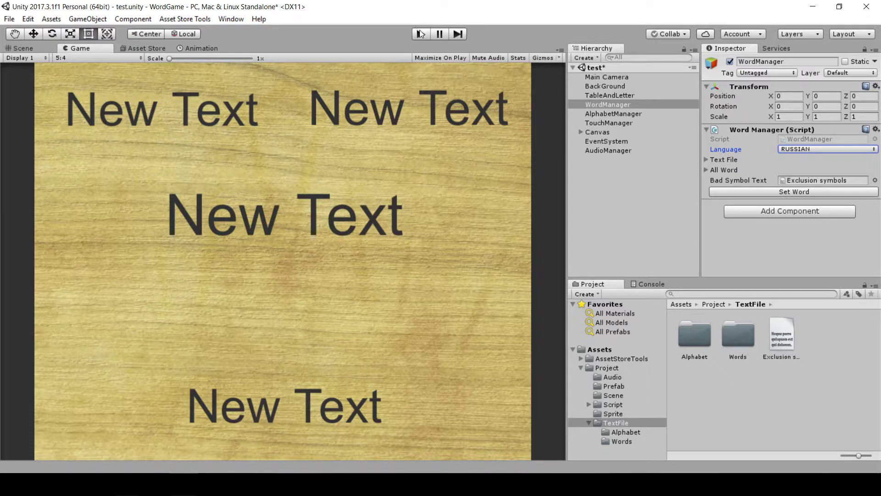
left_click(421, 34)
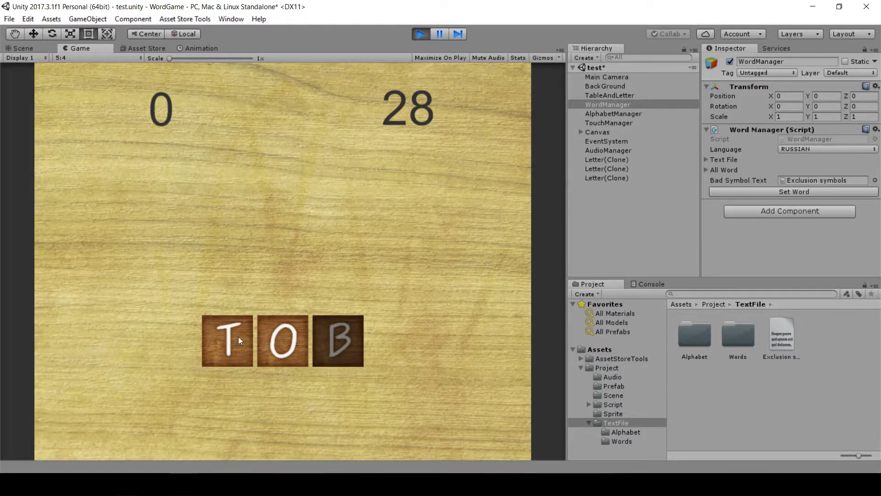
Solve the Russian words вот, всю, как and еще by rearranging the tiles.
left_click(238, 337)
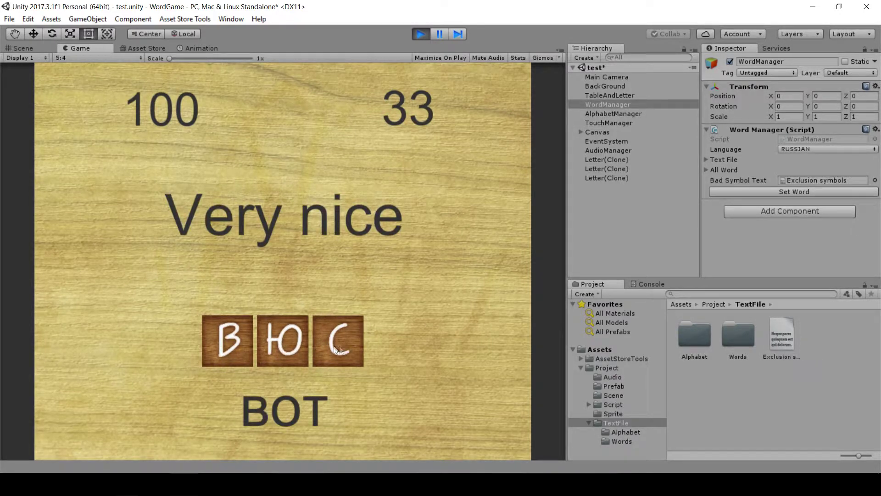
left_click_drag(231, 346, 307, 343)
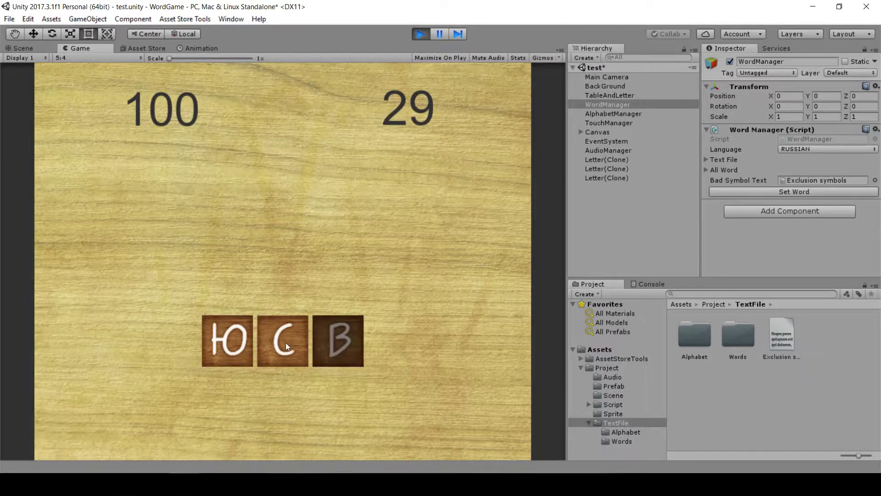
left_click(228, 347)
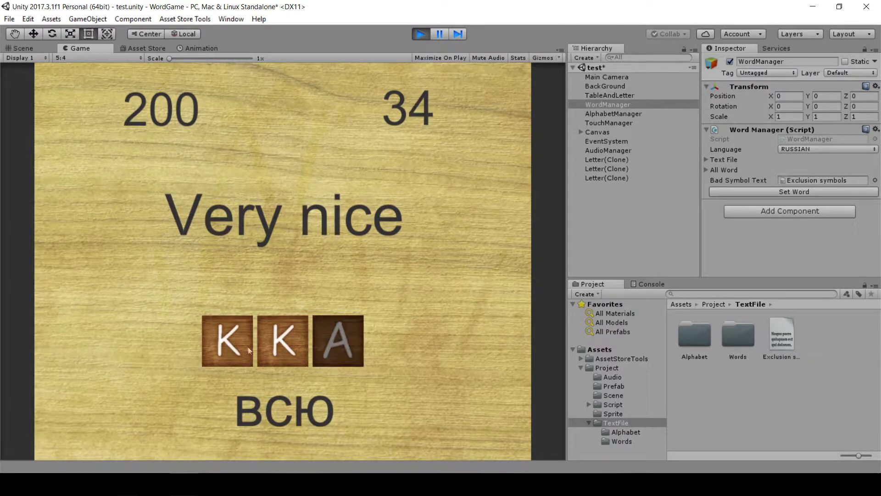
left_click_drag(276, 345, 321, 345)
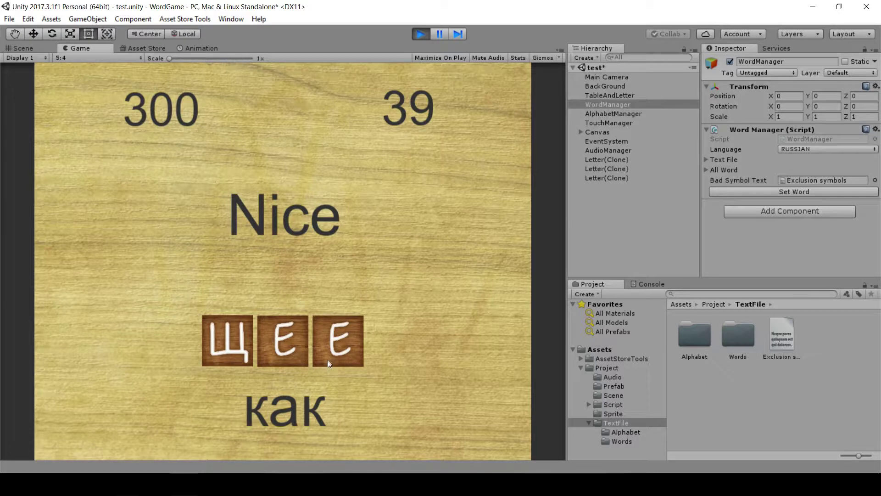
left_click(337, 345)
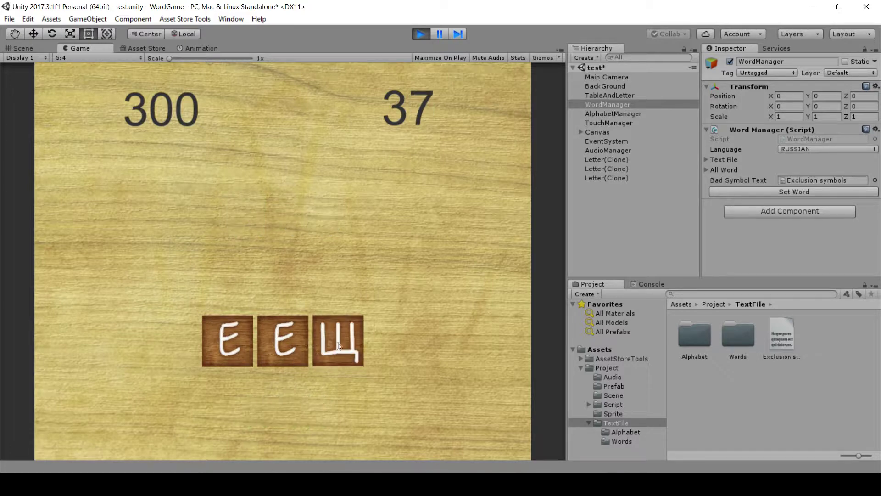
left_click_drag(338, 345, 228, 344)
Drag tiles into place to spell путь, лето and крик.
left_click_drag(366, 351, 259, 344)
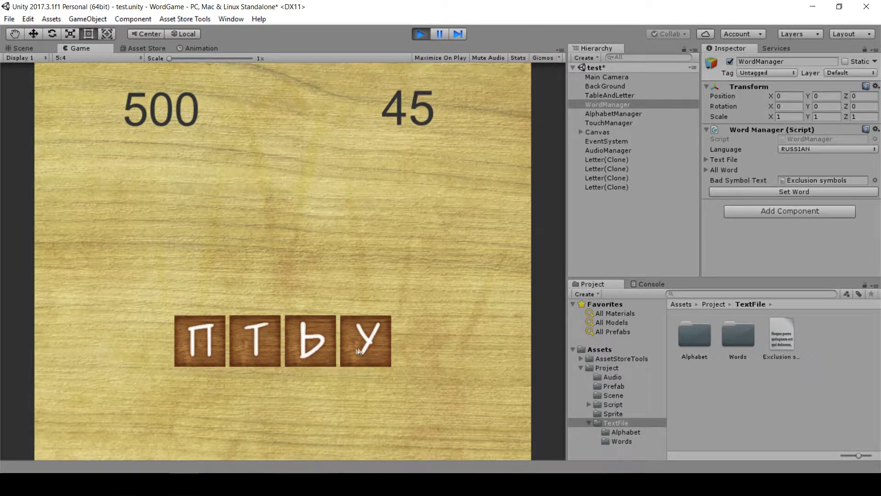
left_click_drag(351, 348, 256, 343)
left_click_drag(364, 352, 310, 344)
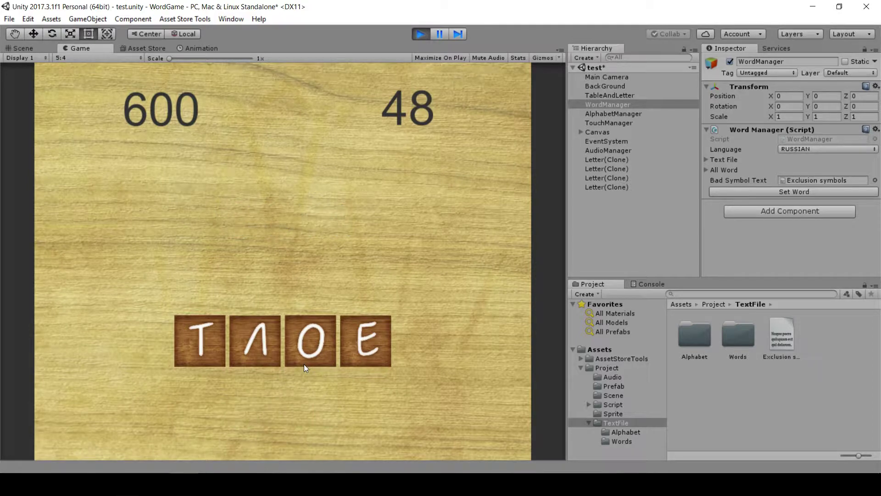
left_click_drag(276, 351, 221, 345)
left_click_drag(356, 344, 255, 344)
left_click_drag(313, 347, 360, 369)
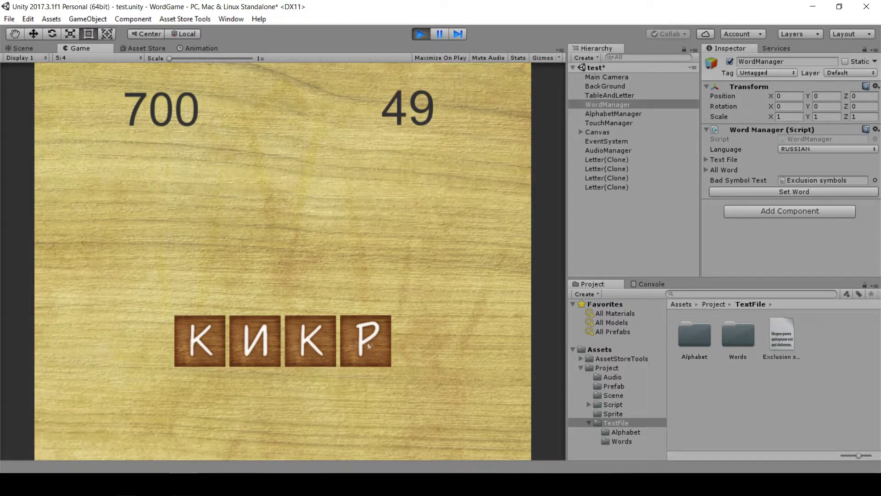
left_click_drag(373, 345, 255, 344)
left_click_drag(316, 342, 362, 352)
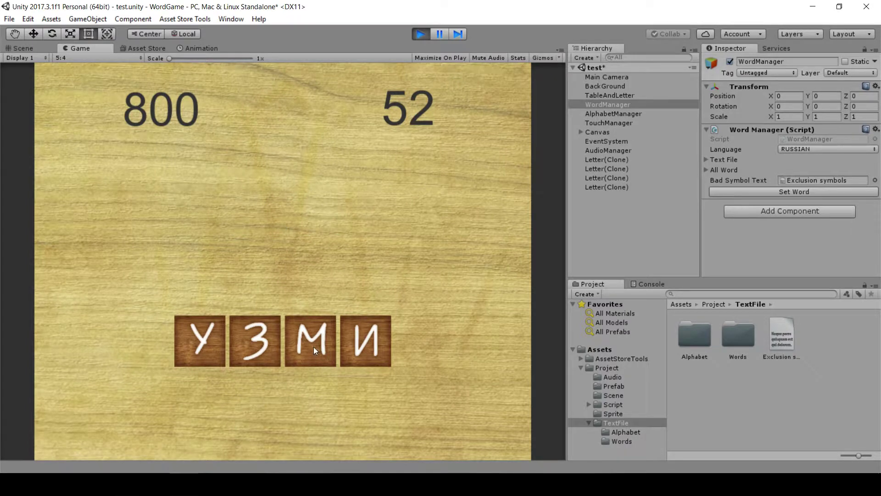
Swap the М, И, З and У tiles until they spell зиму.
left_click_drag(313, 346, 211, 339)
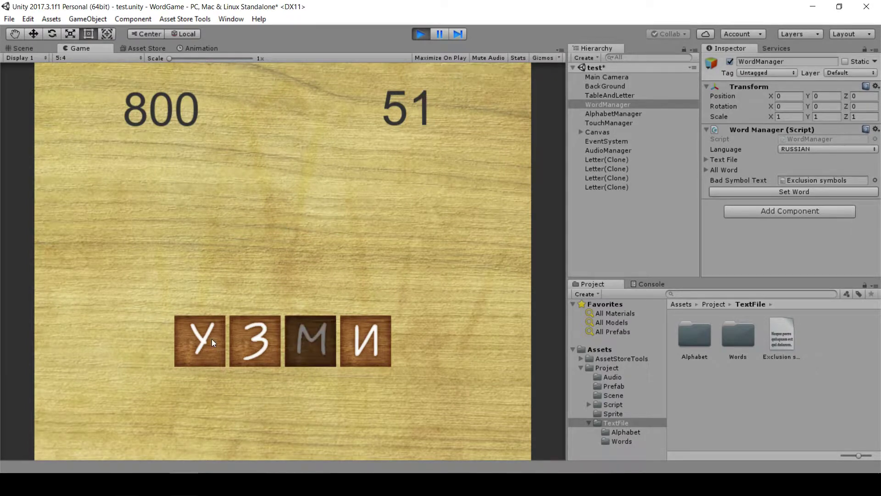
left_click(373, 349)
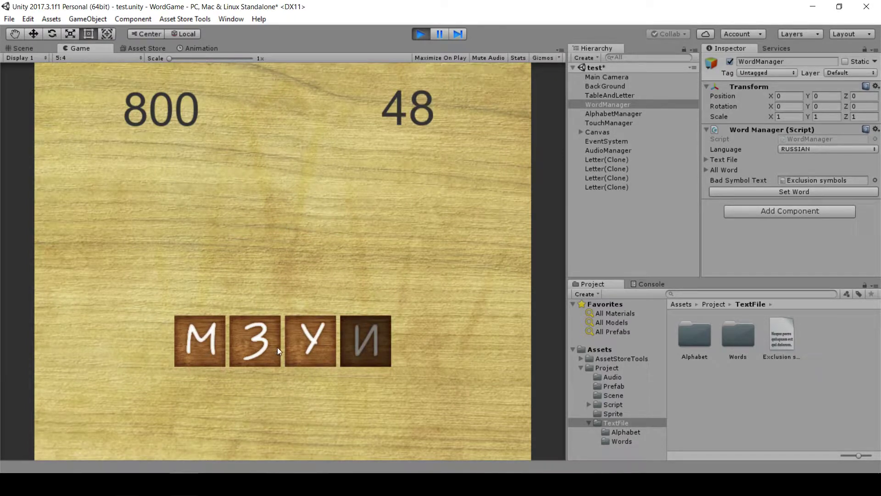
left_click(220, 353)
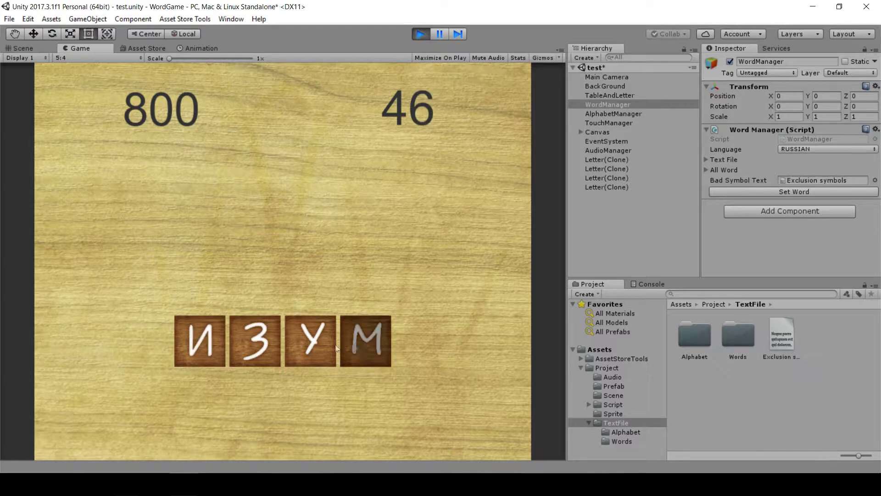
left_click(255, 344)
left_click(310, 345)
left_click(260, 346)
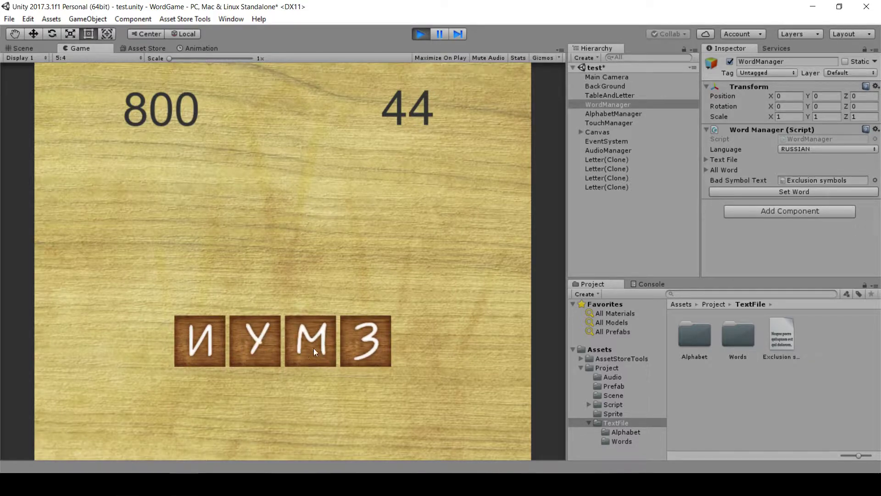
left_click(313, 348)
left_click(198, 345)
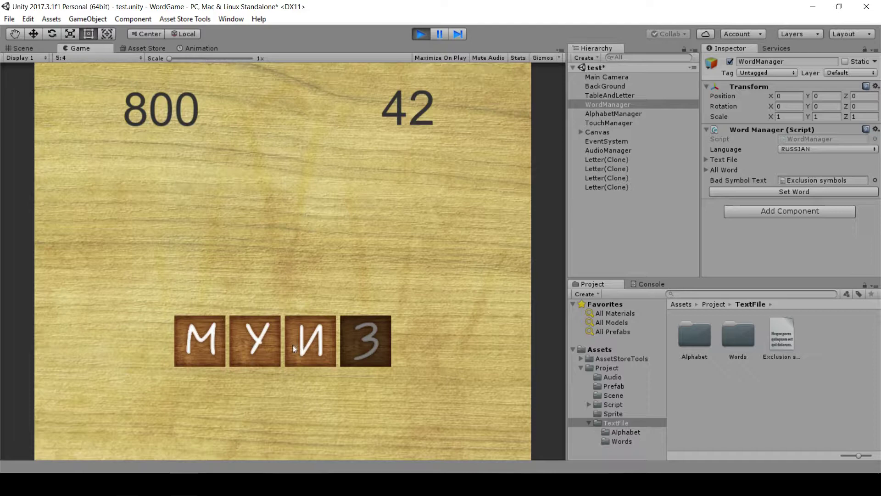
left_click(216, 345)
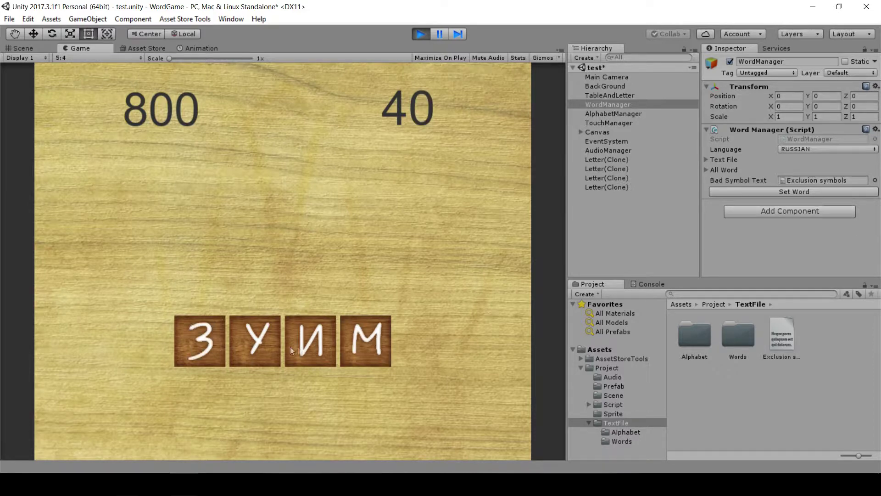
left_click(346, 348)
left_click(307, 349)
left_click(267, 343)
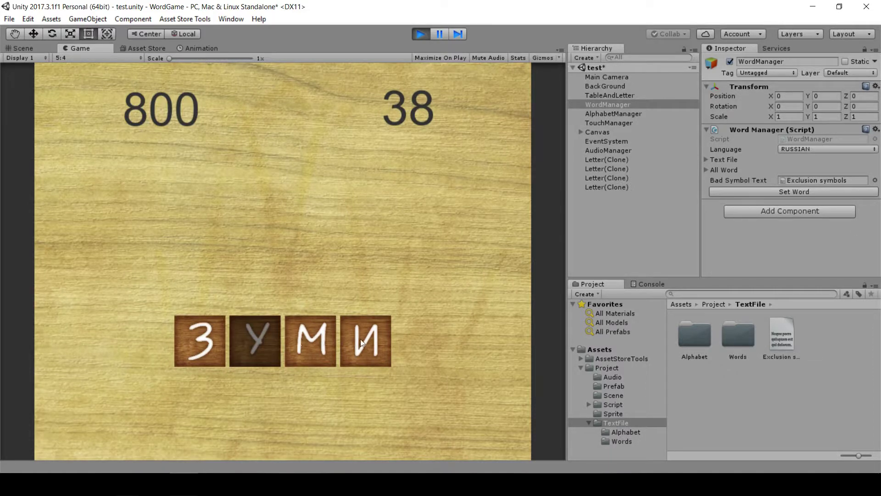
left_click(360, 339)
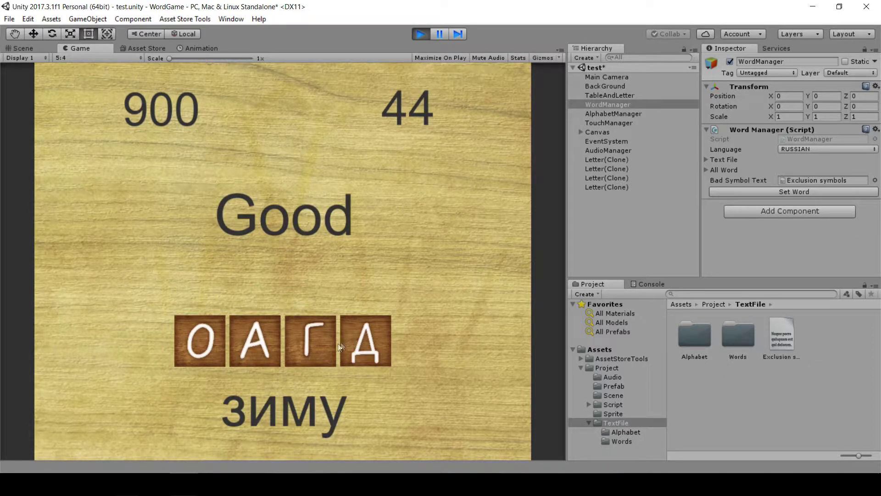
Spell года to reach 1000 points, then stop play mode.
left_click(307, 344)
left_click(219, 344)
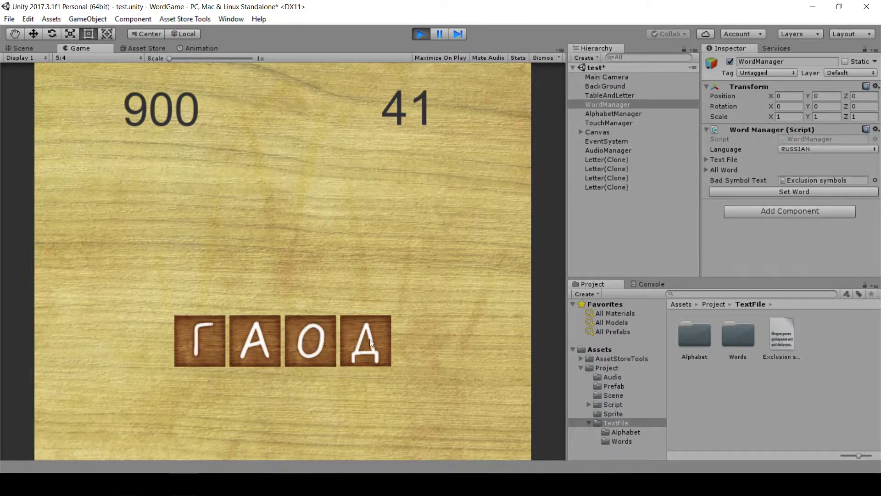
left_click(313, 351)
left_click(260, 350)
left_click(371, 346)
left_click(307, 345)
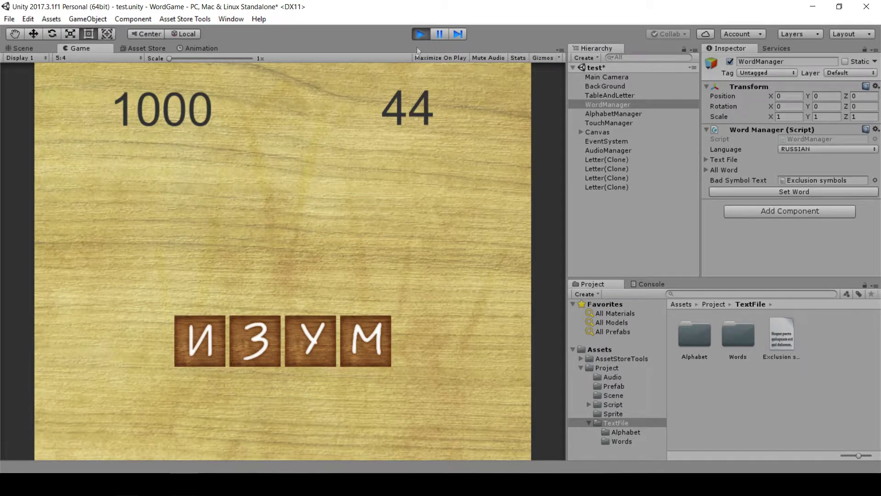
left_click(420, 34)
Set WordManager's Language to ENGLISH and start the game.
left_click(808, 152)
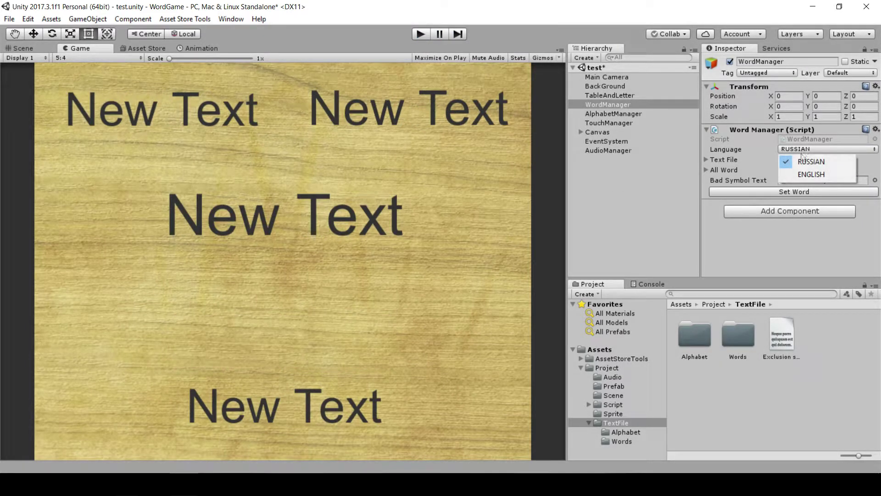
left_click(811, 175)
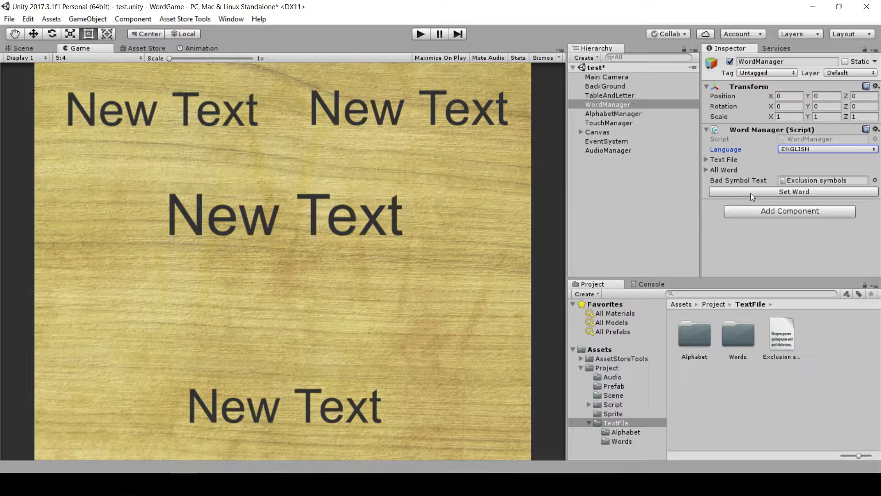
left_click(424, 39)
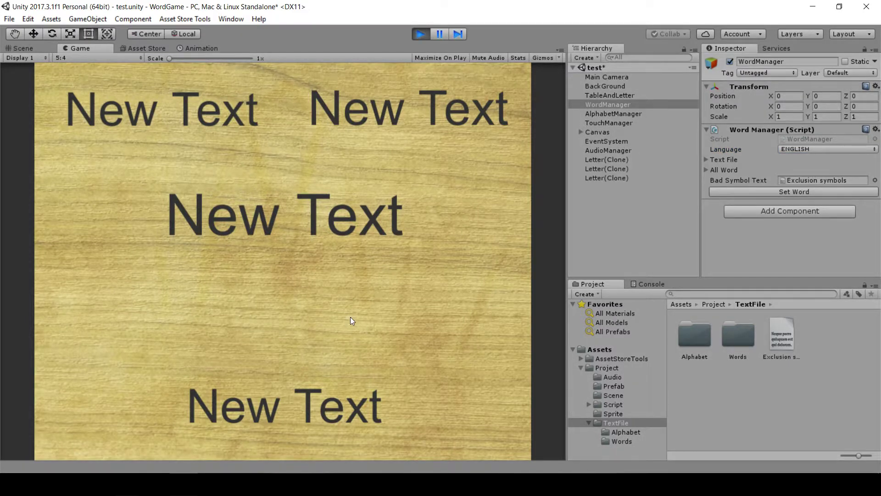
Solve the three-letter words too and the, reaching 400 points, then stop the game.
mouse_move(243, 351)
left_mouse_down()
mouse_move(345, 356)
mouse_move(227, 342)
left_mouse_up()
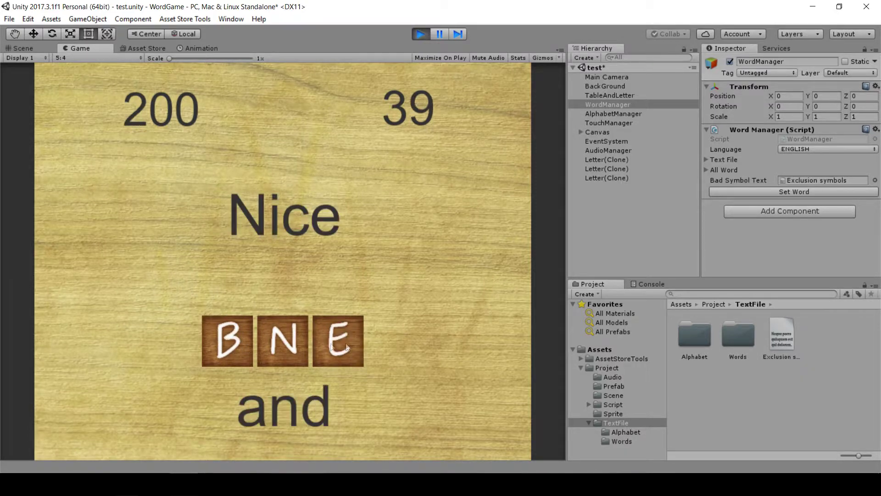
left_click_drag(324, 348, 289, 340)
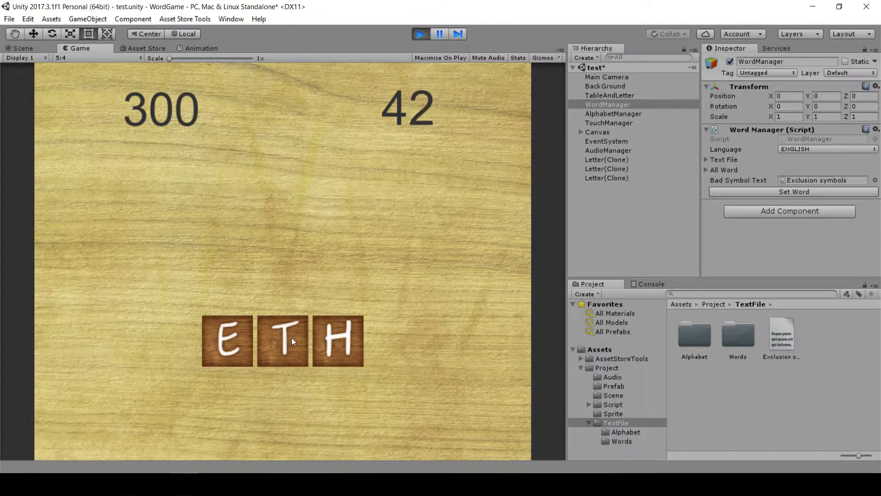
left_click_drag(244, 344, 338, 343)
left_click_drag(275, 346, 228, 343)
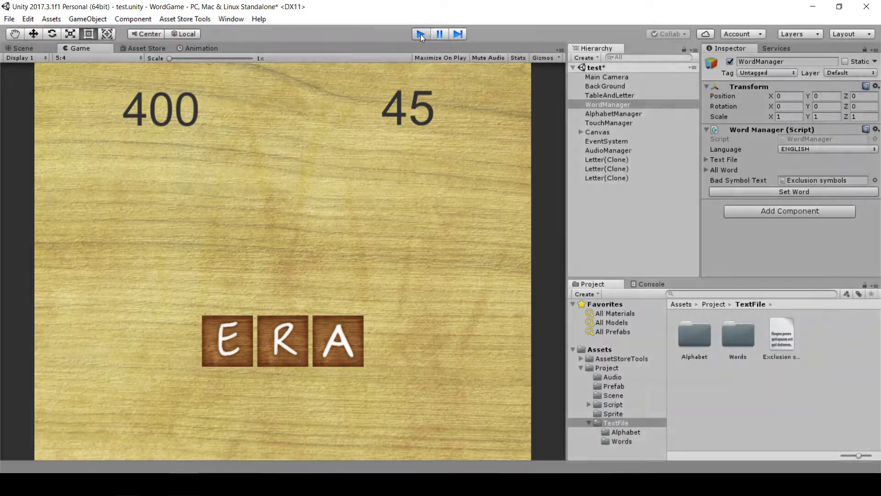
left_click(421, 35)
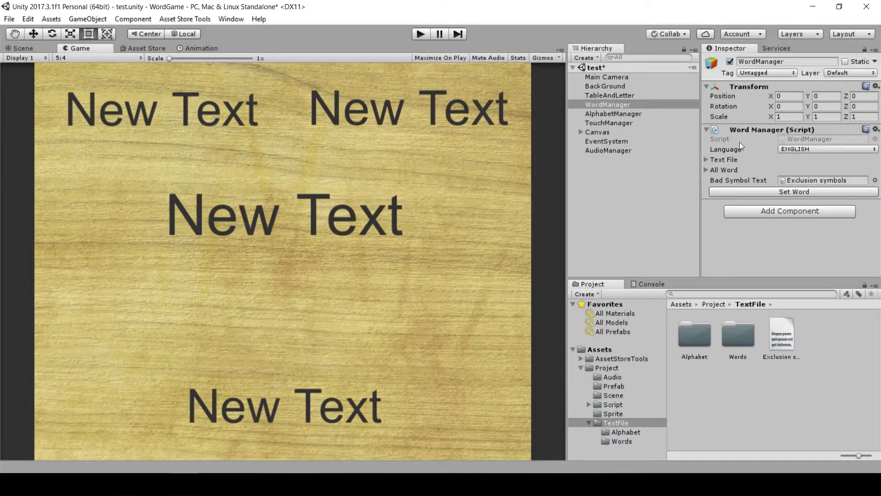
Inspect AlphabetManager's All Letters list, expanding then collapsing it and its first entry.
left_click(618, 114)
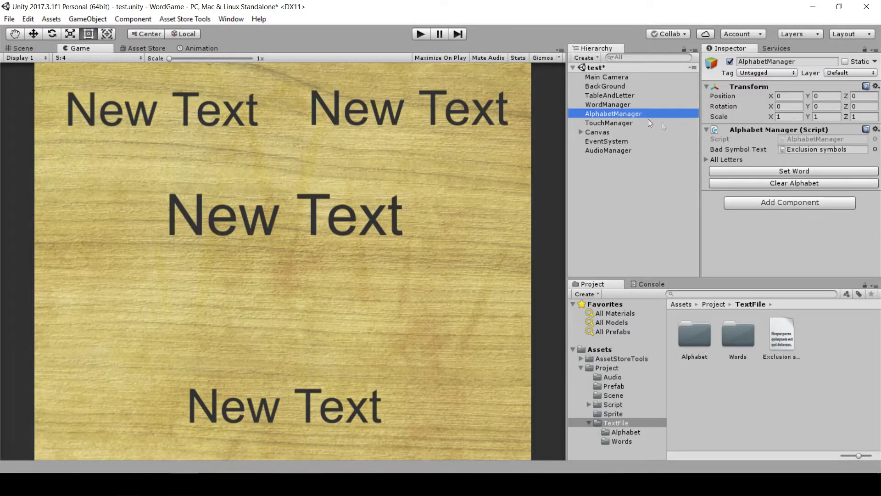
left_click(706, 160)
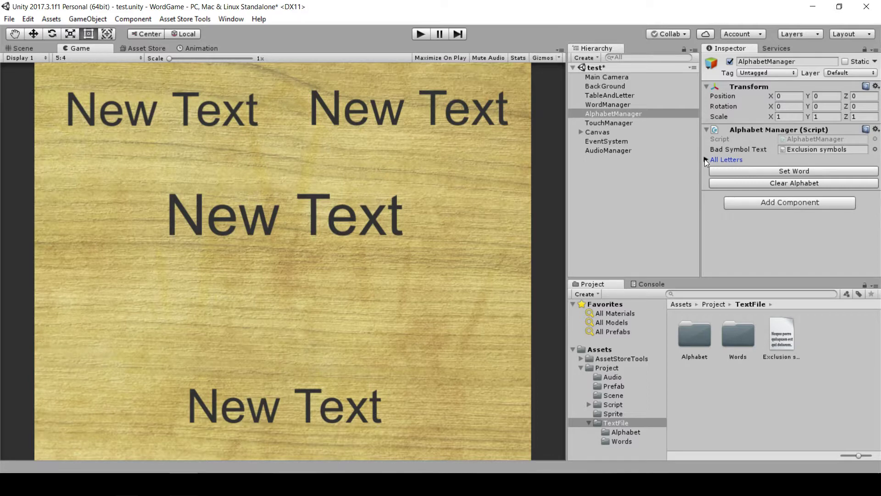
left_click(706, 160)
left_click(712, 180)
left_click(712, 180)
left_click(706, 160)
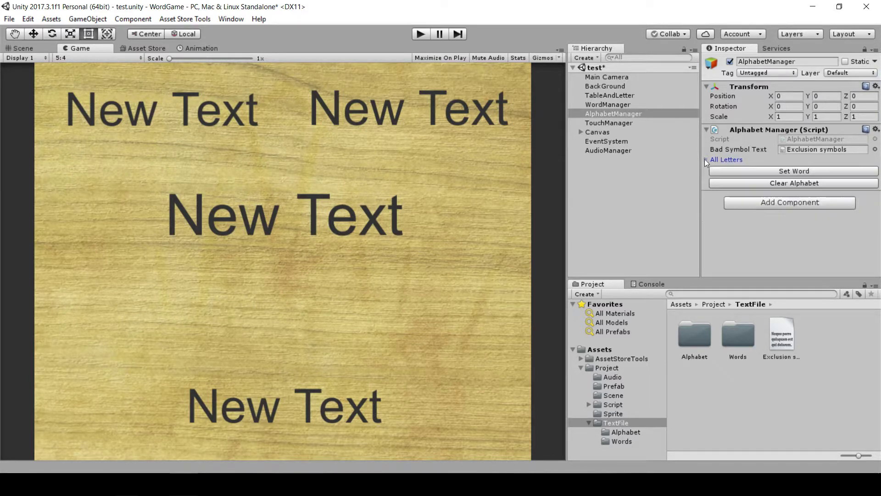
Inspect TouchManager and toggle Mobile Controll on, then back off.
left_click(602, 122)
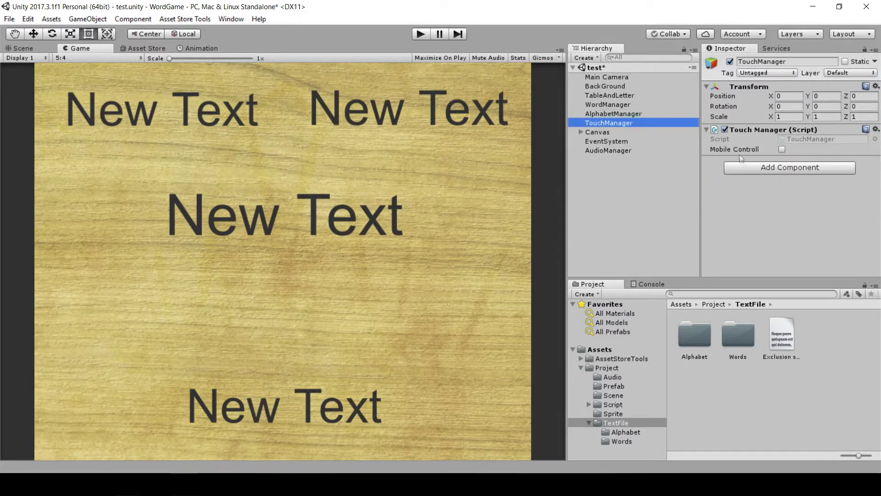
left_click(708, 131)
double_click(707, 130)
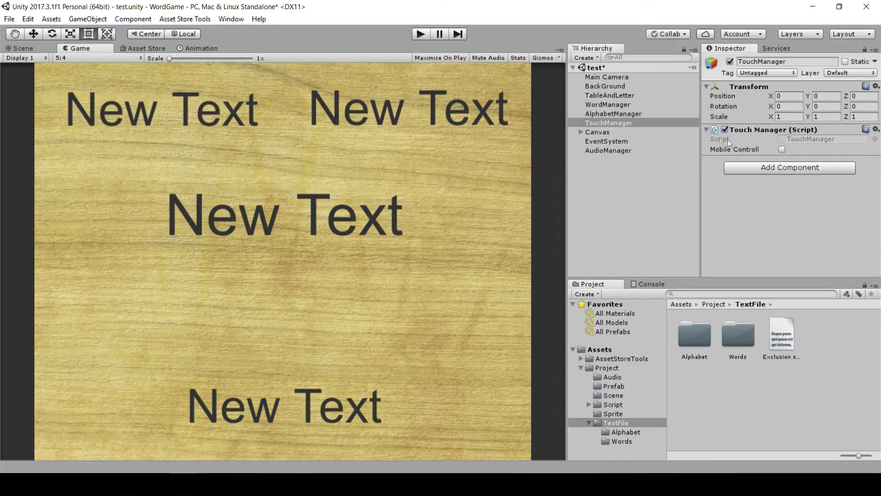
left_click(782, 148)
left_click(782, 148)
Inspect the Canvas settings and expand its child objects in the Hierarchy.
left_click(601, 132)
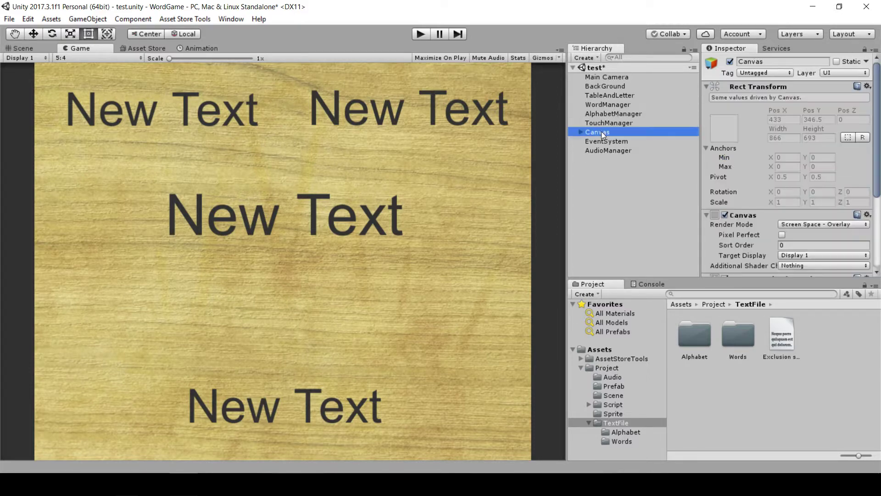
scroll(780, 206, "down", 5)
scroll(780, 206, "up", 5)
scroll(781, 207, "down", 3)
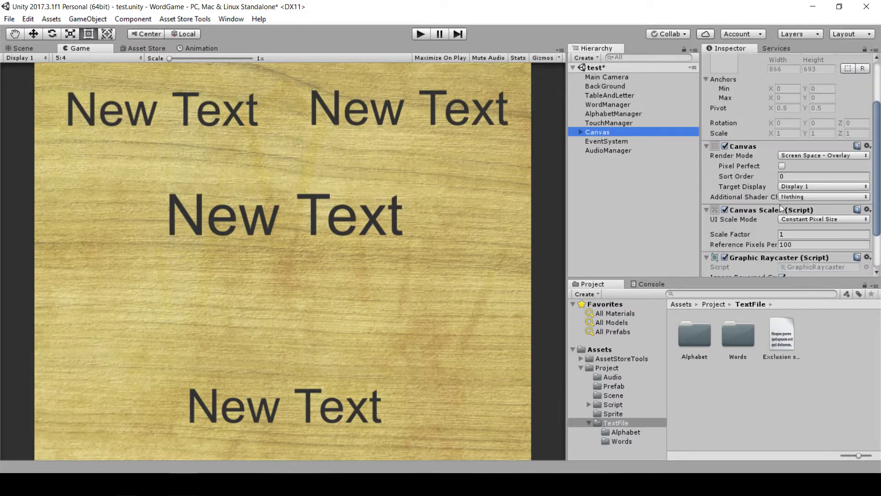
scroll(780, 204, "up", 3)
left_click(582, 132)
Inspect the Canvas's Score, Time and WinSentence objects.
left_click(603, 142)
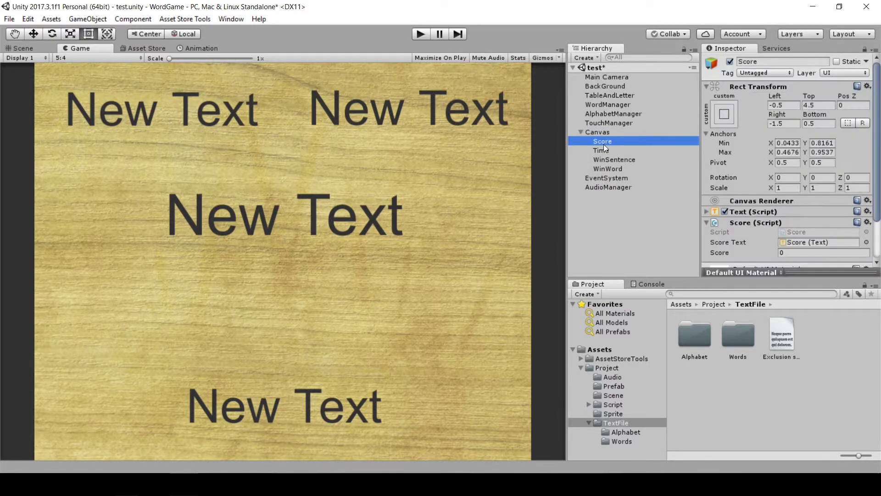
left_click(605, 149)
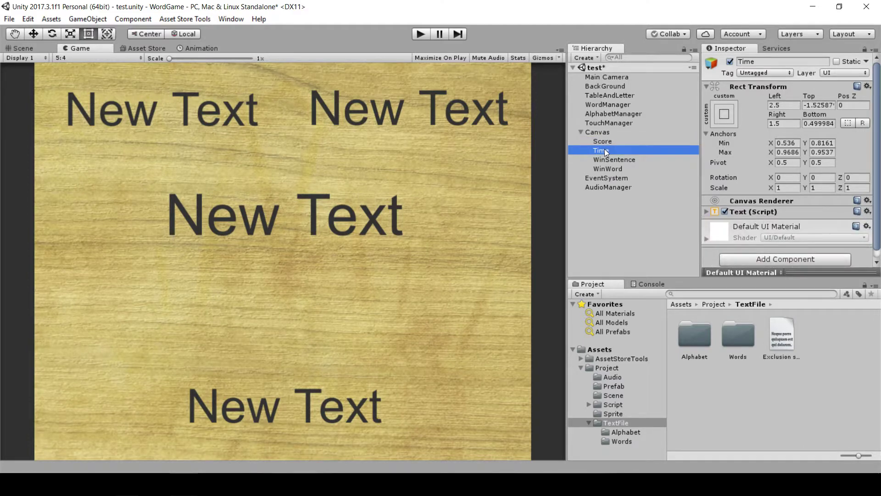
left_click(607, 159)
scroll(787, 211, "down", 3)
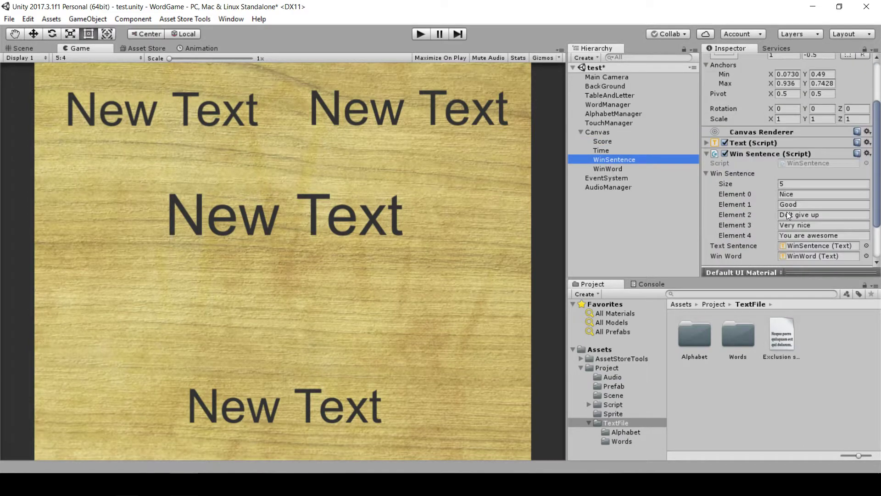
scroll(776, 195, "down", 2)
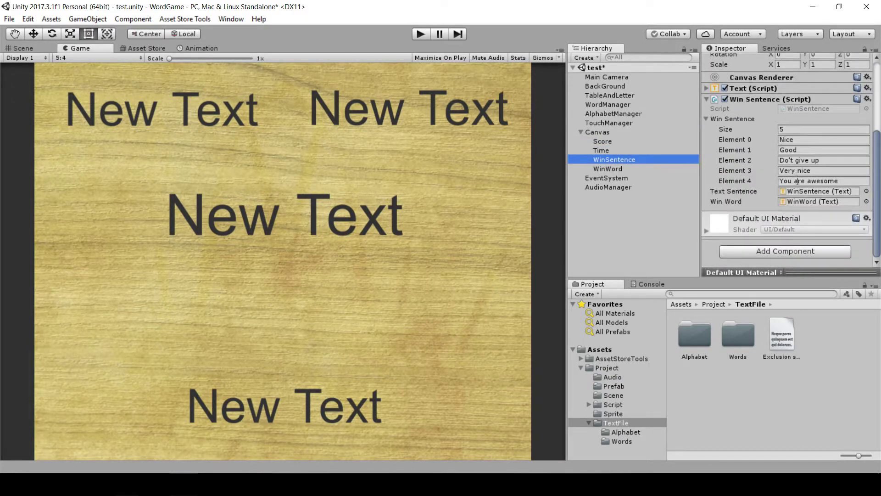
Review WinWord's text settings, including its New Text placeholder.
left_click(606, 168)
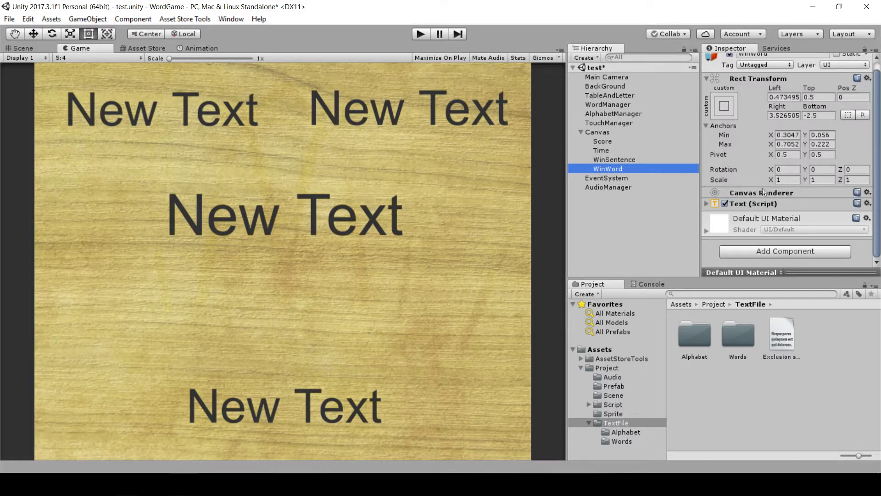
left_click(706, 203)
scroll(770, 225, "down", 5)
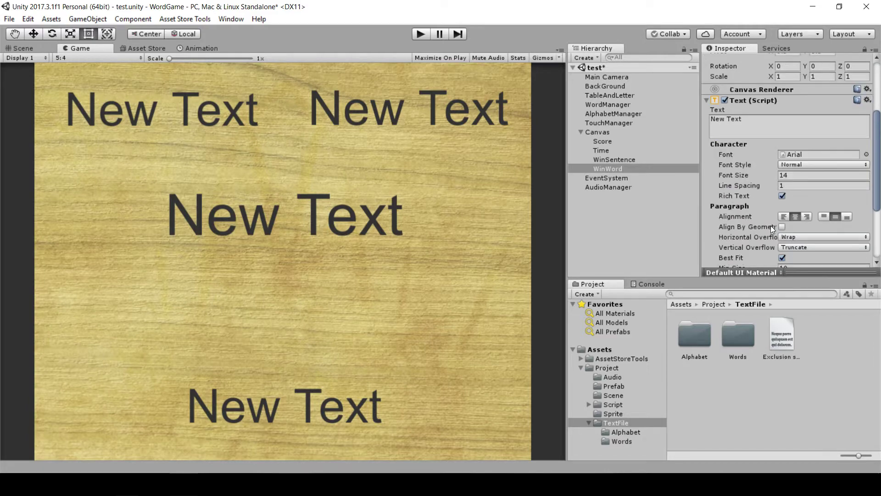
scroll(770, 225, "down", 2)
scroll(771, 225, "up", 4)
scroll(770, 225, "up", 5)
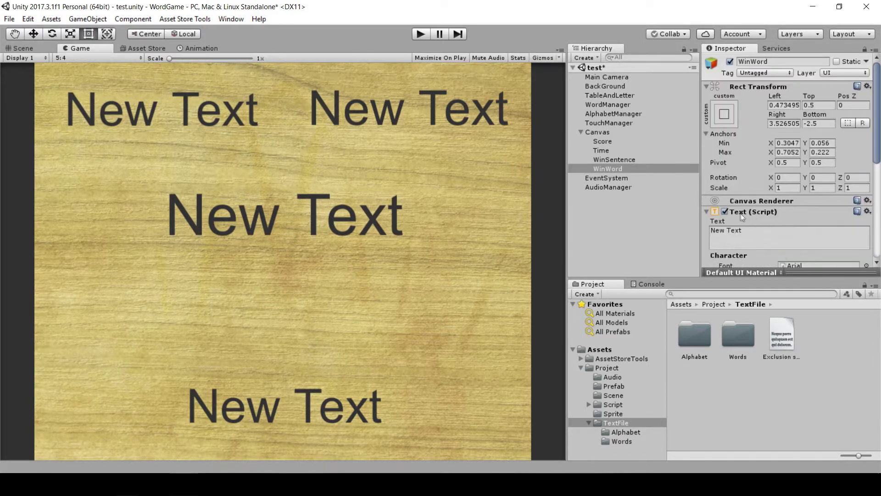
left_click(752, 227)
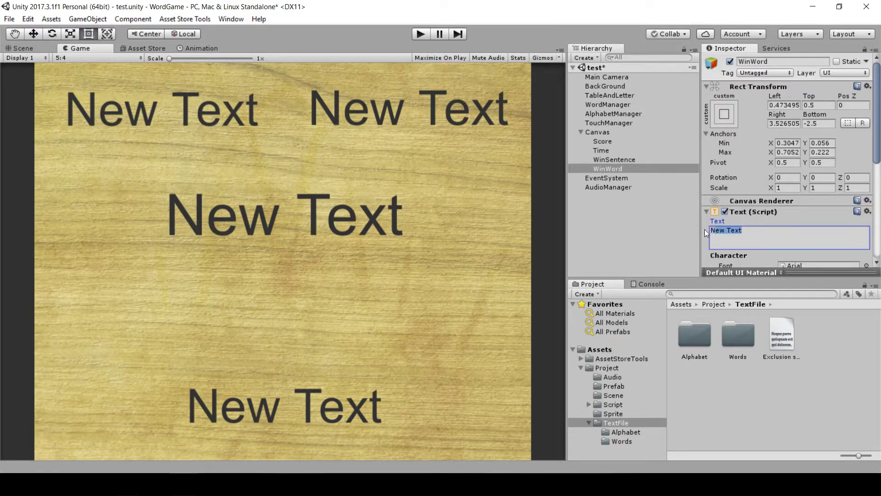
left_click(752, 229)
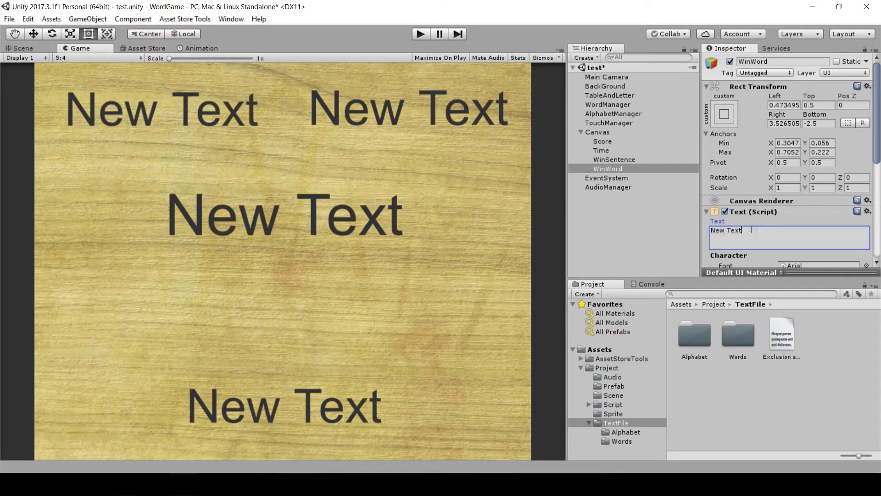
Inspect EventSystem, AudioManager and Main Camera, then show the Letter prefab in the Prefab folder.
left_click(607, 177)
scroll(778, 216, "down", 1)
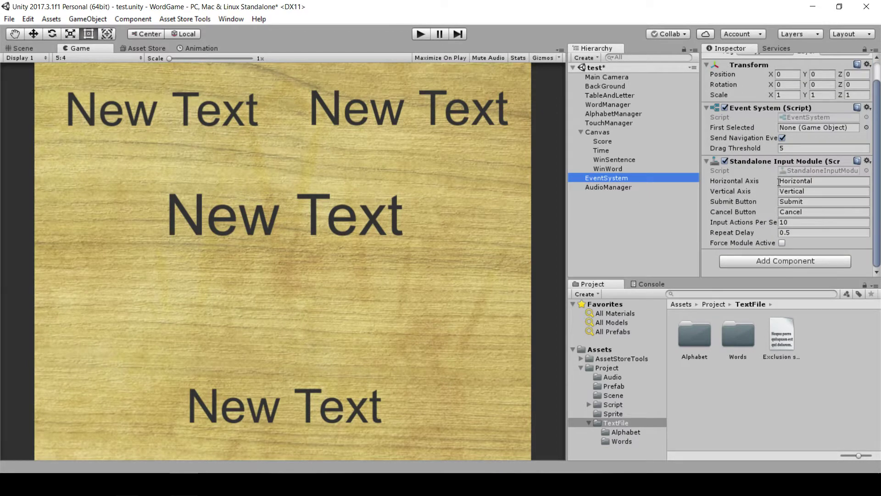
left_click(615, 187)
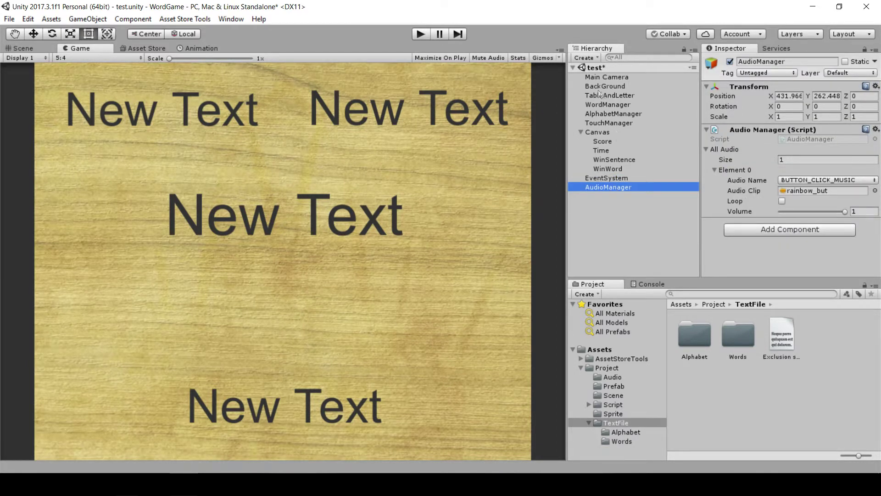
left_click(594, 77)
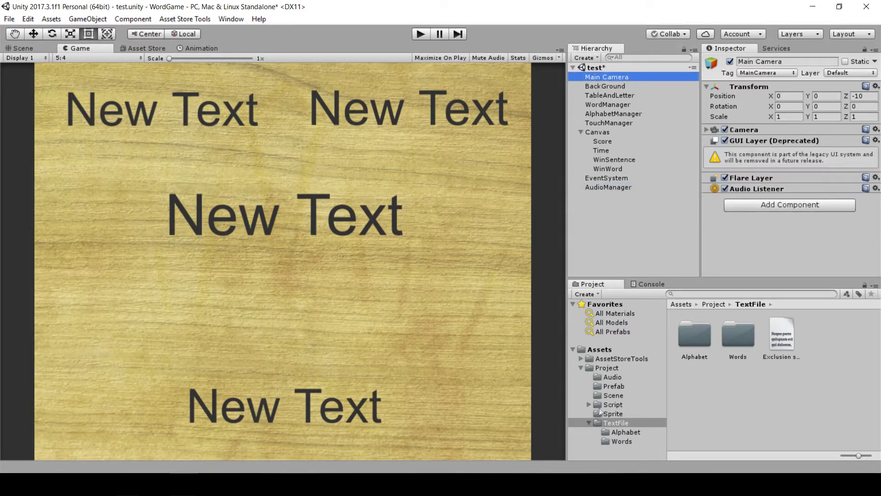
left_click(611, 388)
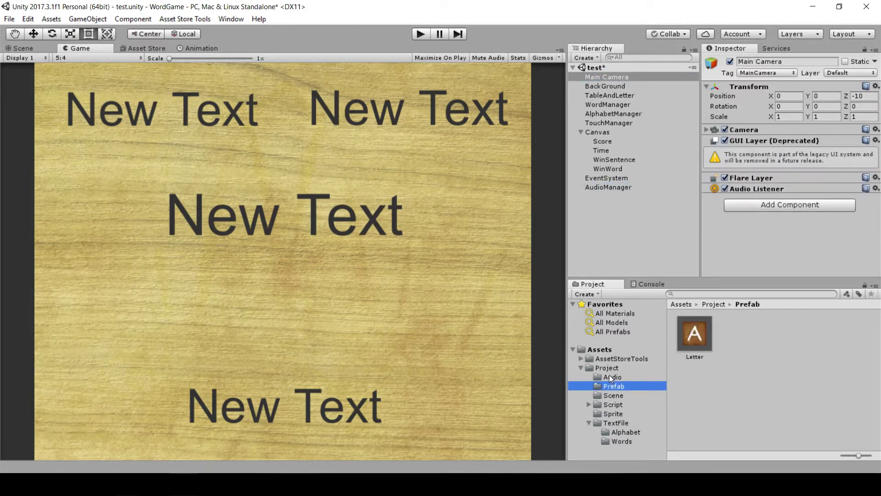
Browse the Audio, Scene, Script and Sprite asset folders.
left_click(611, 377)
left_click(607, 396)
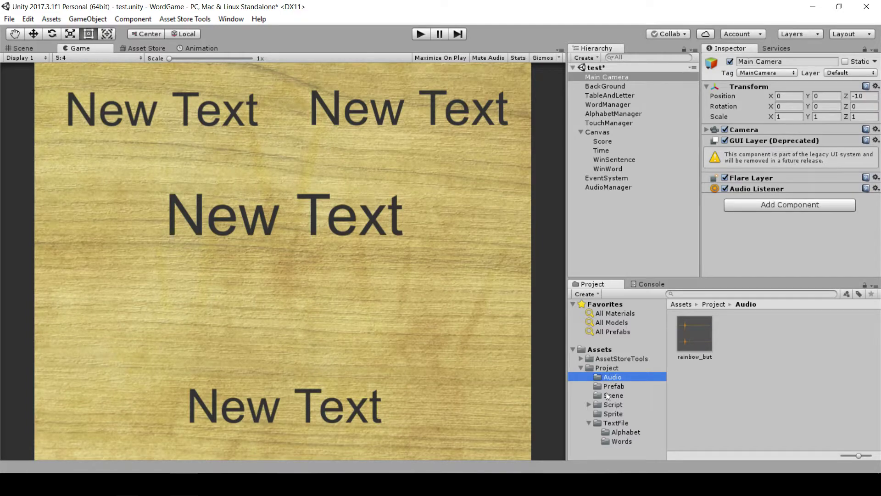
left_click(607, 405)
left_click(612, 413)
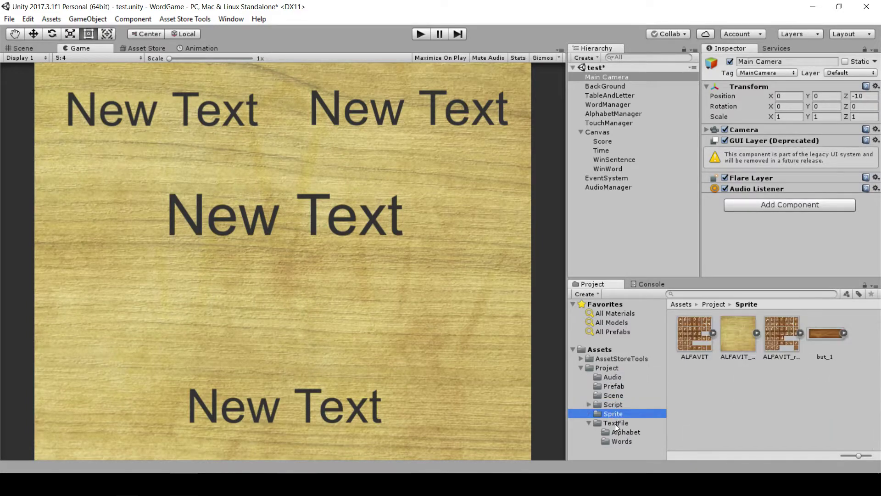
View ALFAVIT's import settings (Multiple, 400 pixels per unit) and expand both sheets' letter sprites.
left_click(698, 331)
left_click(713, 332)
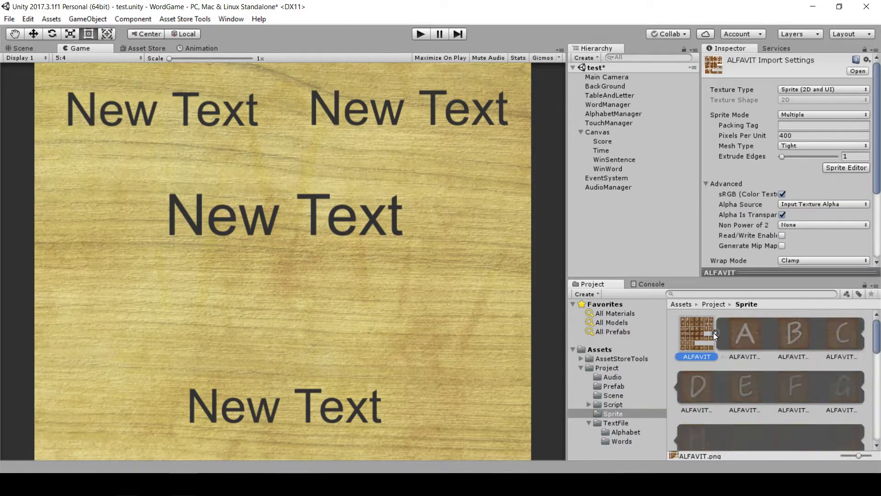
scroll(719, 336, "down", 5)
scroll(719, 338, "down", 5)
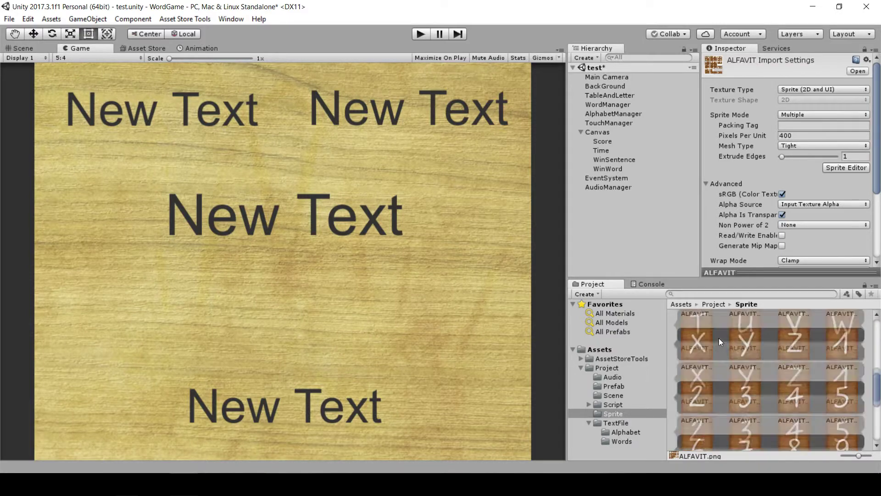
scroll(718, 337, "down", 5)
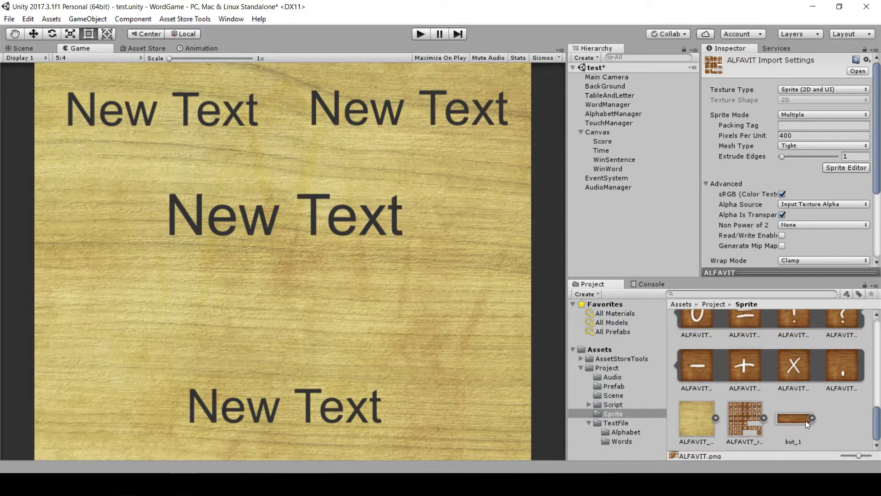
scroll(787, 415, "up", 3)
scroll(789, 395, "down", 1)
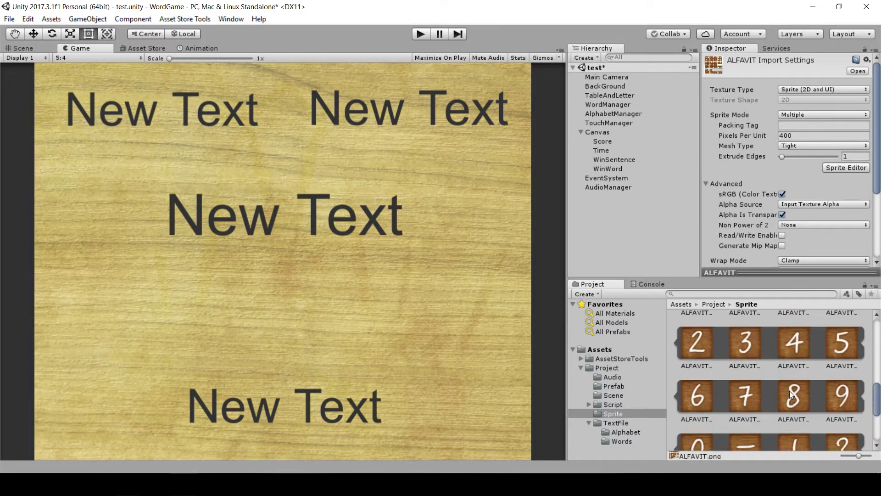
scroll(788, 404, "down", 2)
left_click(763, 417)
Collapse the ALFAVIT letter sprites and start the game for a play-test.
scroll(768, 400, "down", 5)
scroll(770, 401, "down", 5)
scroll(776, 403, "up", 5)
scroll(777, 403, "up", 5)
scroll(776, 403, "up", 5)
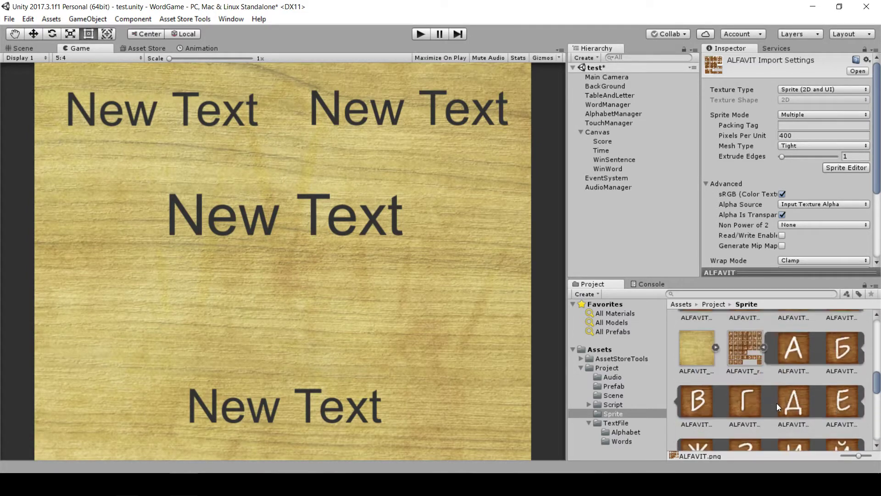
scroll(777, 403, "up", 3)
scroll(763, 414, "up", 2)
scroll(748, 404, "up", 2)
scroll(737, 392, "up", 2)
scroll(736, 392, "up", 4)
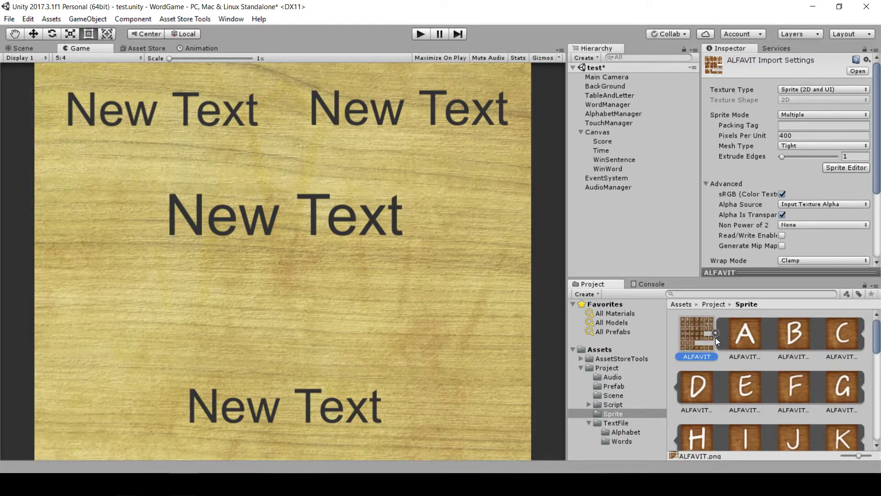
left_click(715, 333)
left_click(419, 34)
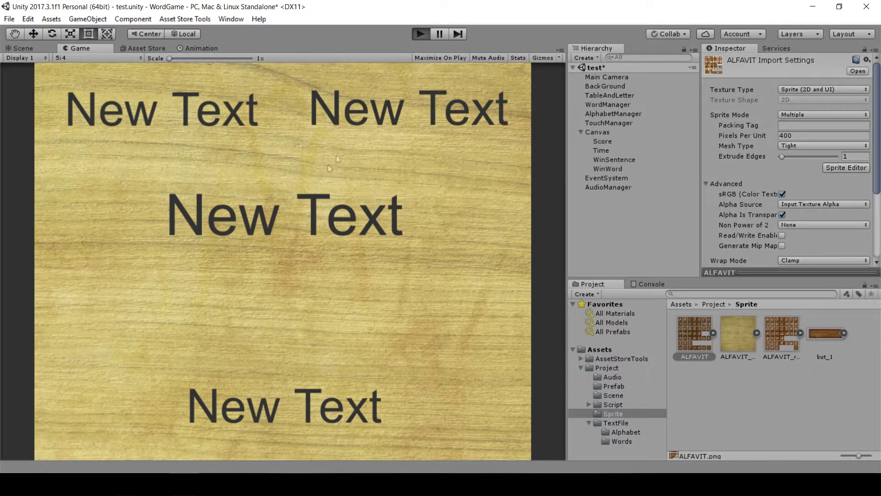
Solve the three-letter words one, was, too, all and two by swapping tiles.
left_click(285, 346)
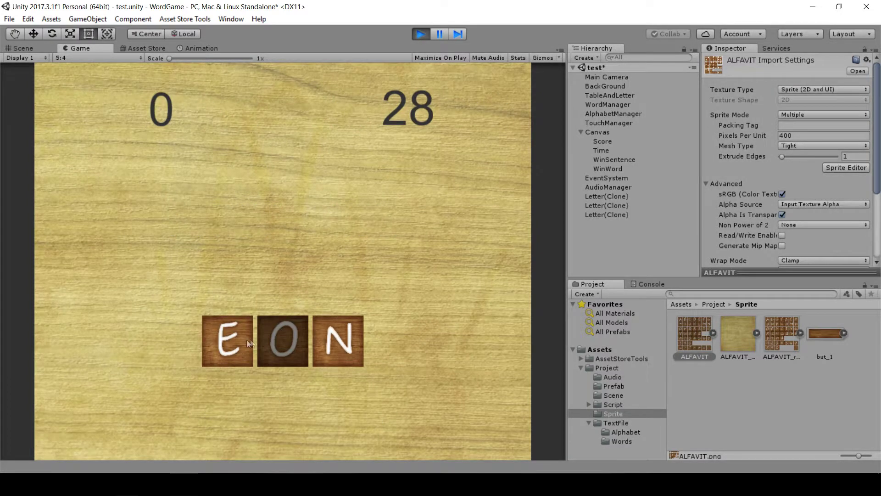
left_click(344, 354)
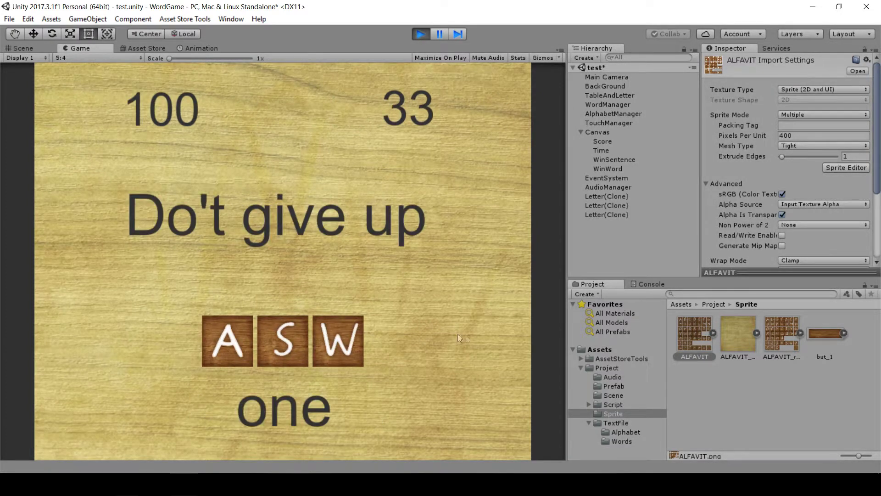
left_click(285, 337)
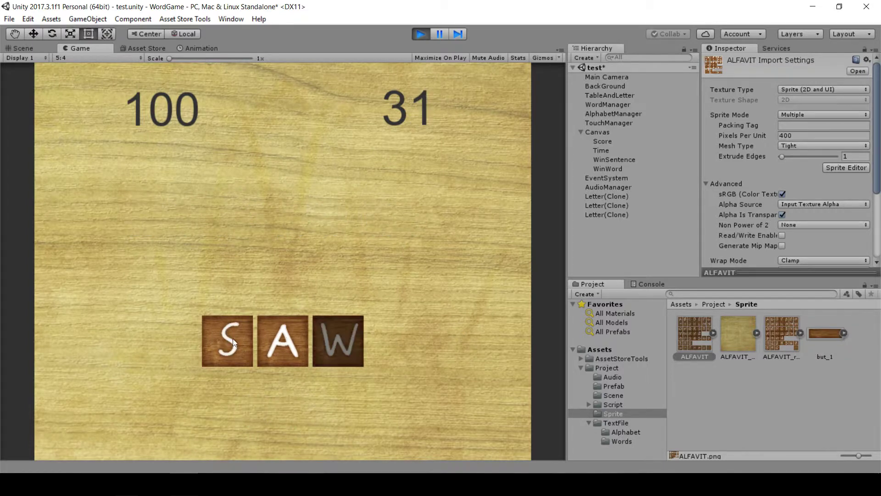
left_click(232, 338)
left_click(342, 328)
left_click(246, 329)
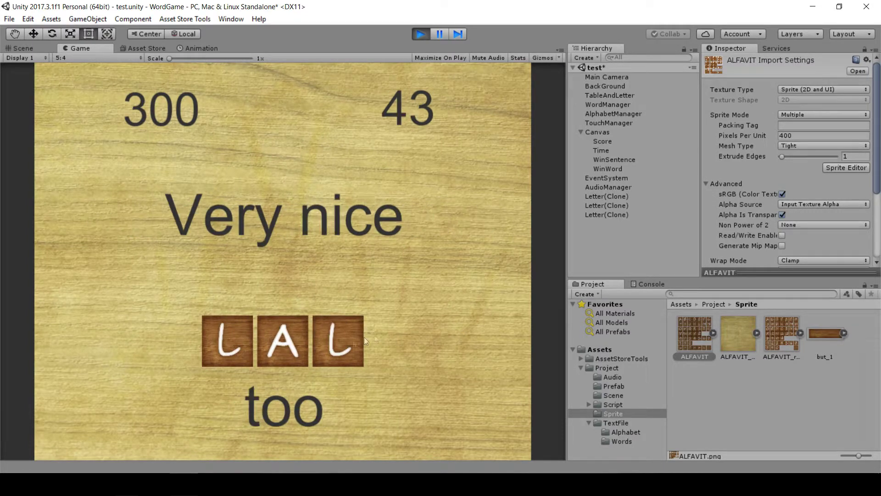
left_click(302, 345)
left_click(224, 347)
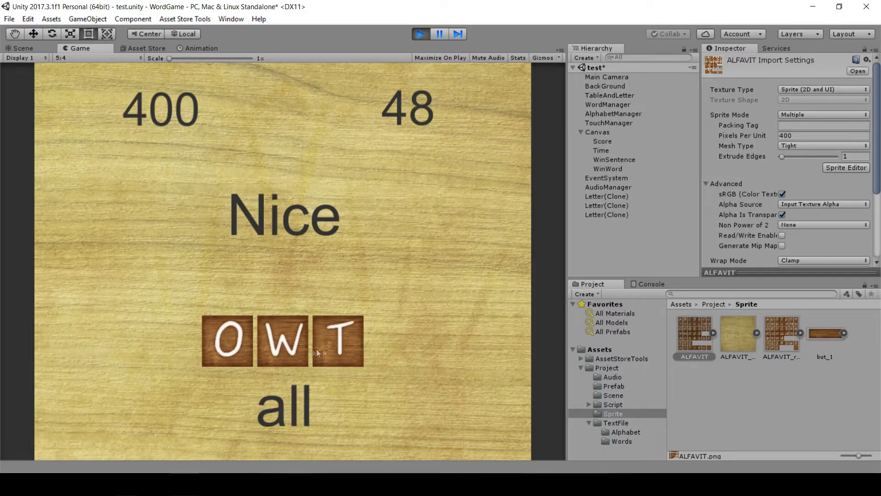
left_click(333, 345)
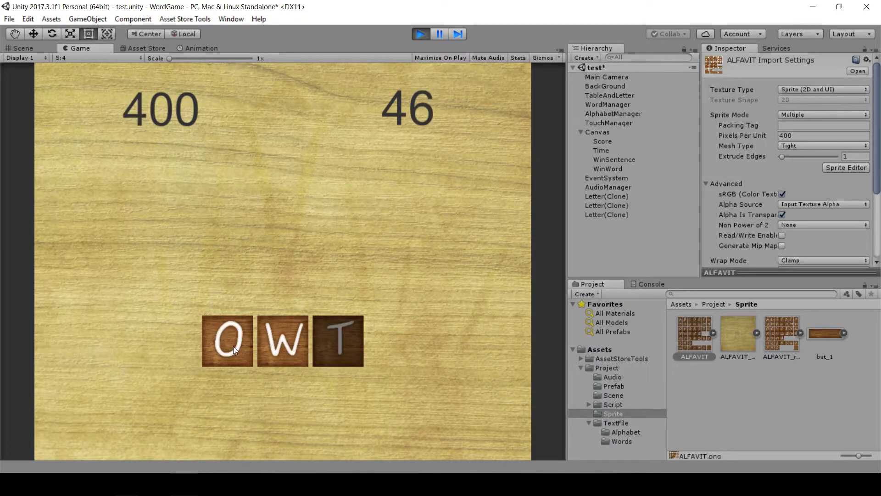
left_click(234, 346)
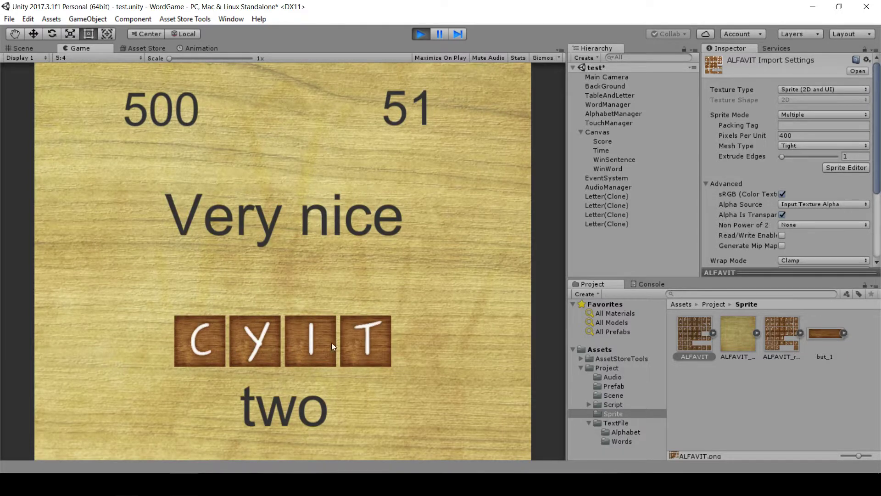
Swap tiles to spell city, long, past and more.
left_click(304, 344)
left_click(255, 344)
left_click(366, 342)
left_click(304, 342)
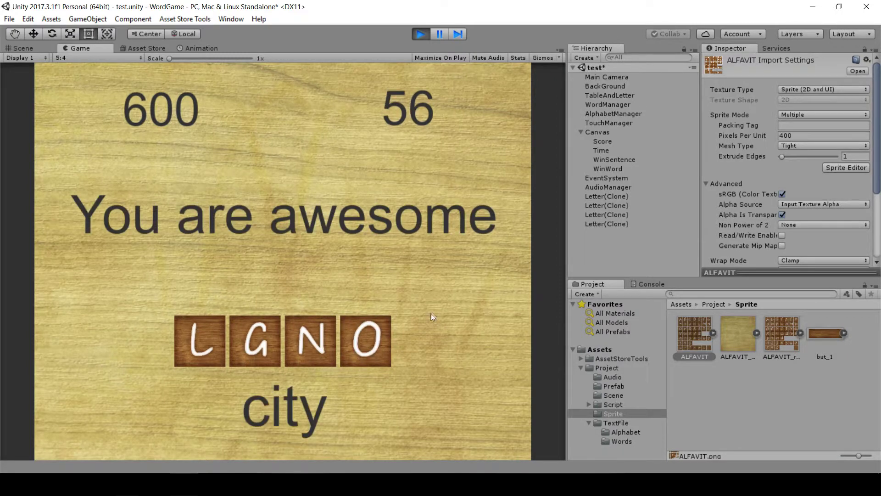
left_click(254, 344)
left_click(366, 342)
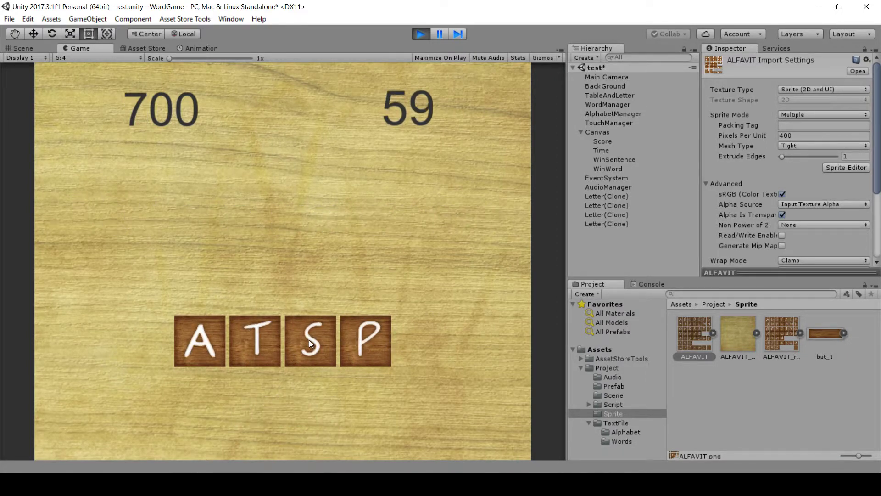
left_click(365, 342)
left_click(199, 342)
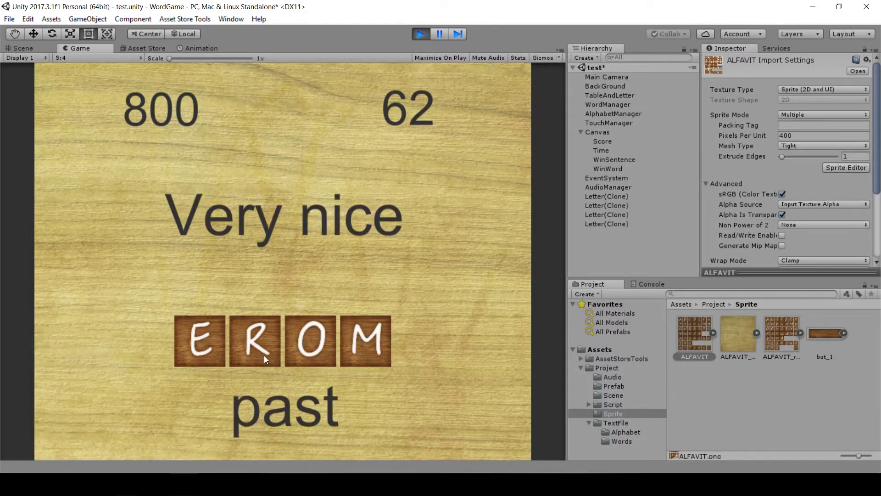
left_click(200, 342)
left_click(294, 345)
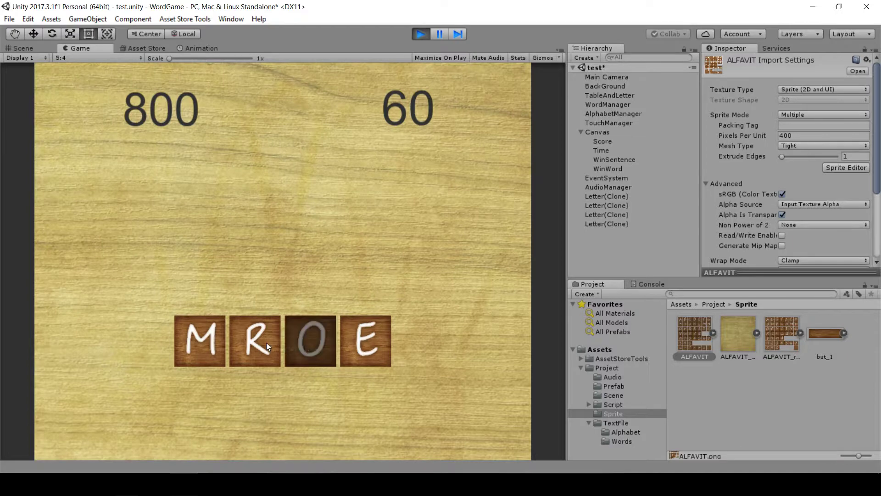
left_click(266, 342)
Rearrange the F, I, N, E tiles into fine, bringing the score to 1100.
left_click(264, 350)
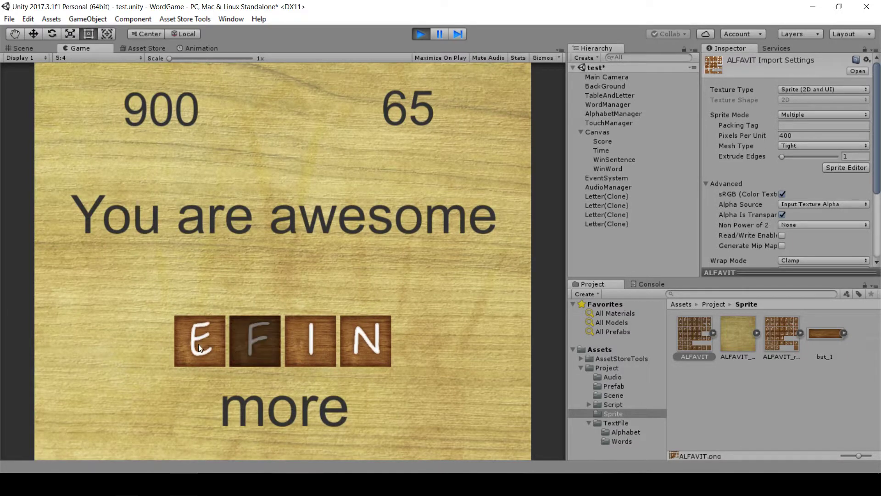
left_click(195, 342)
left_click(314, 346)
left_click(256, 342)
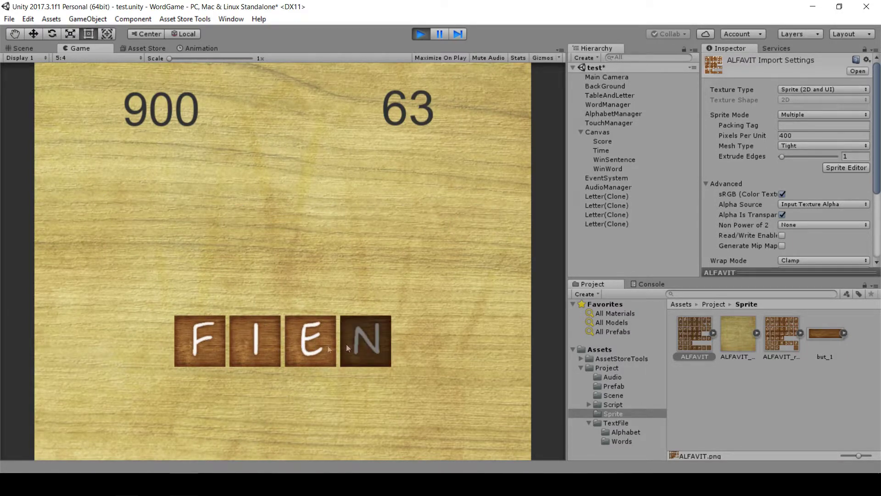
left_click(362, 344)
left_click(311, 344)
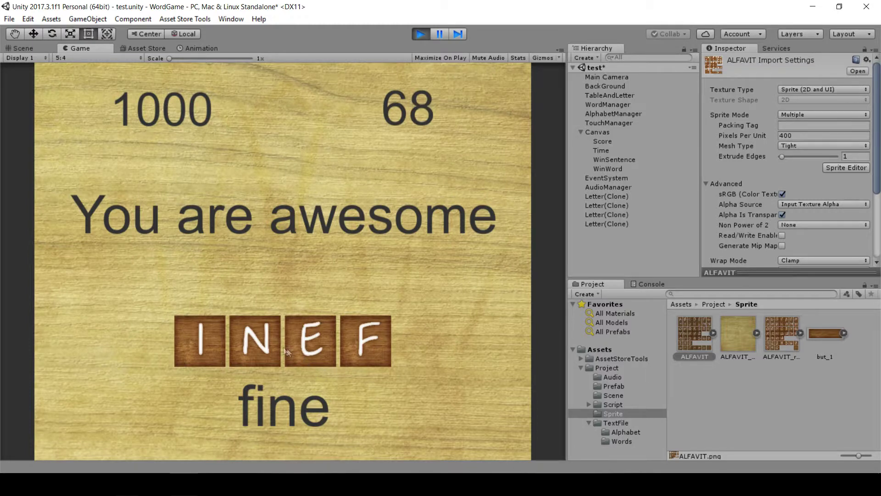
left_click(363, 346)
left_click(195, 351)
left_click(359, 346)
left_click(268, 350)
left_click(365, 347)
left_click(301, 346)
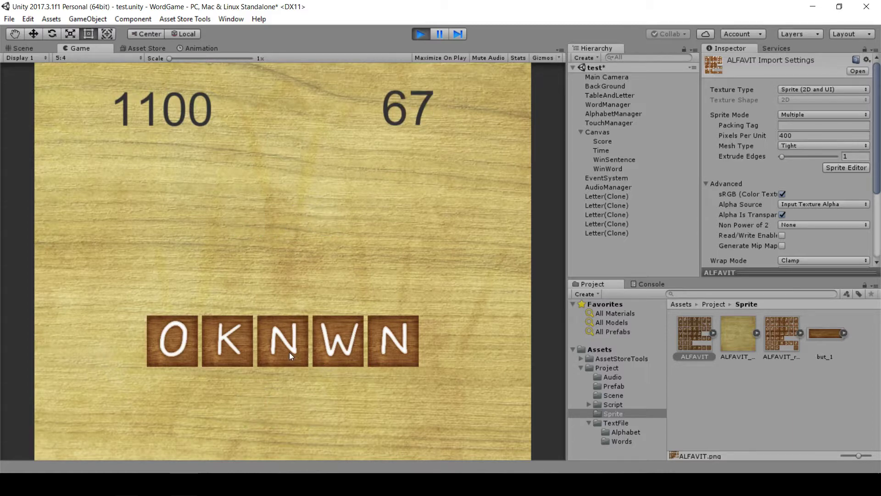
Swap the K, O, N and W tiles to start unscrambling the five-letter word.
left_click(227, 344)
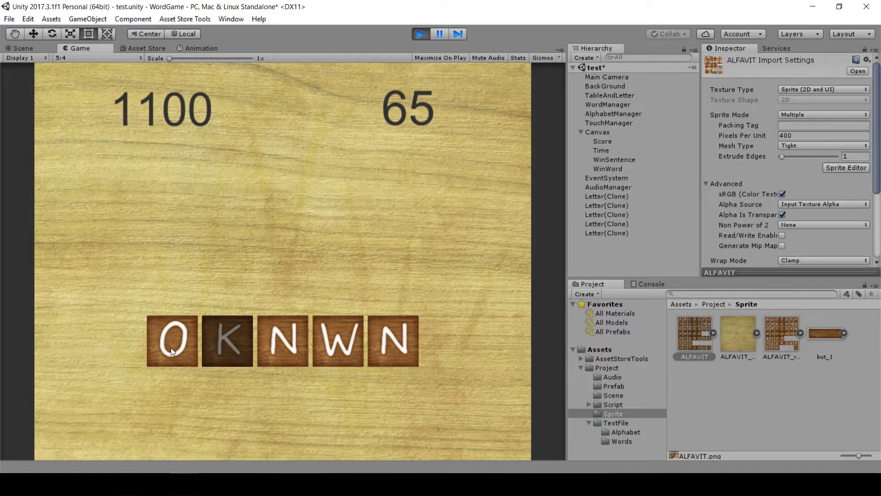
left_click(171, 348)
left_click(282, 344)
left_click(343, 343)
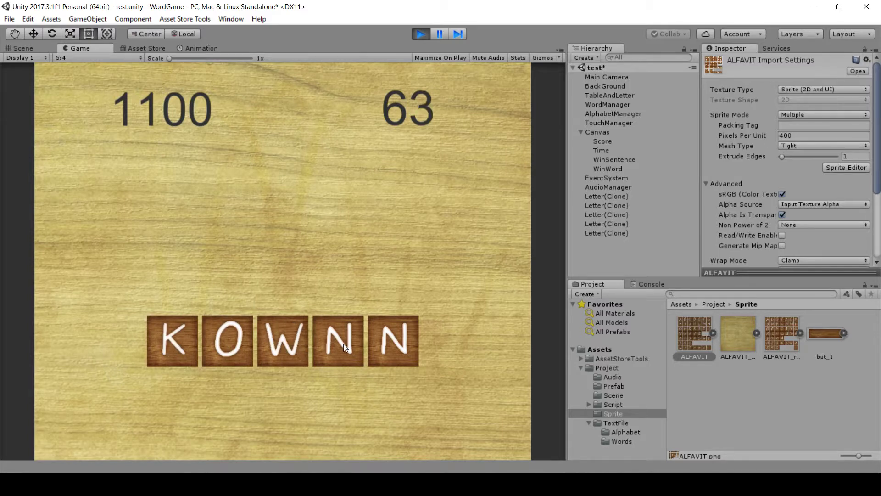
left_click(343, 344)
left_click(181, 348)
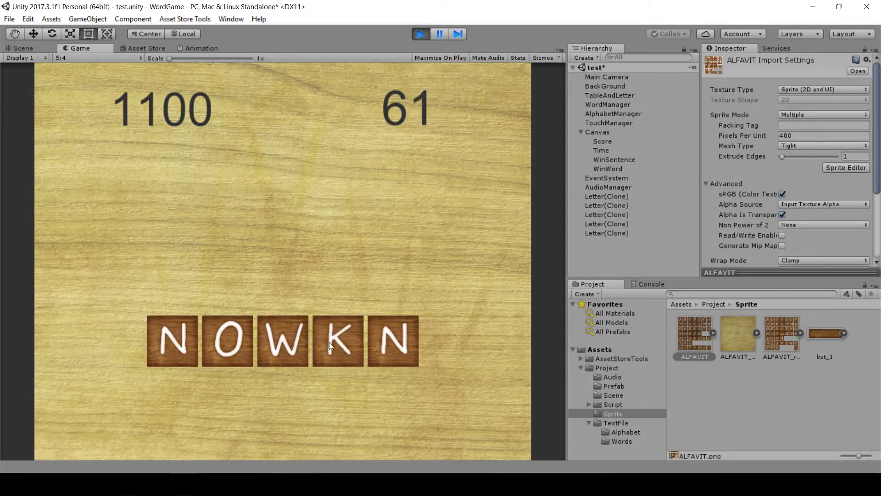
left_click(329, 342)
left_click(282, 341)
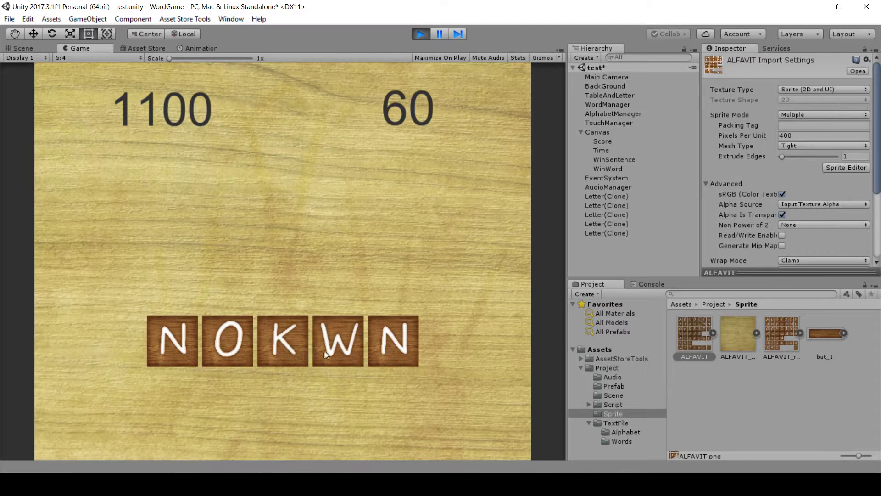
left_click(349, 350)
left_click(237, 349)
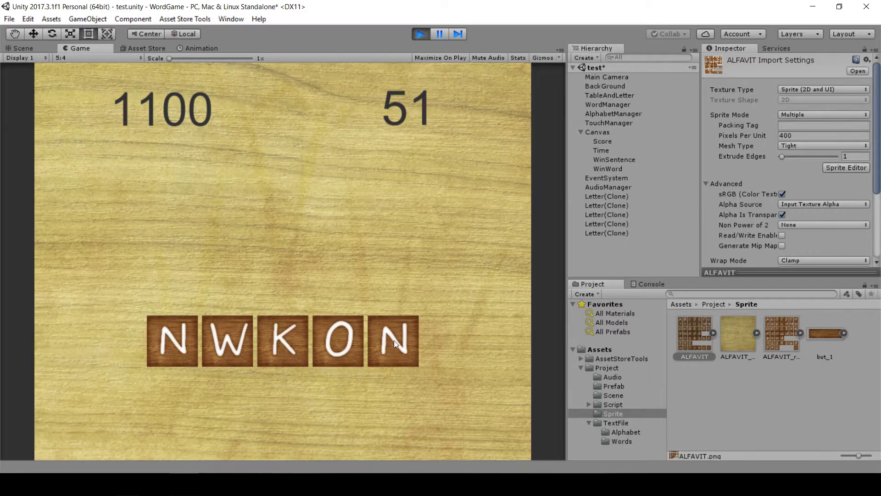
Drag the N and O tiles into third position, rearranging toward KNOWN.
left_click_drag(393, 338, 289, 351)
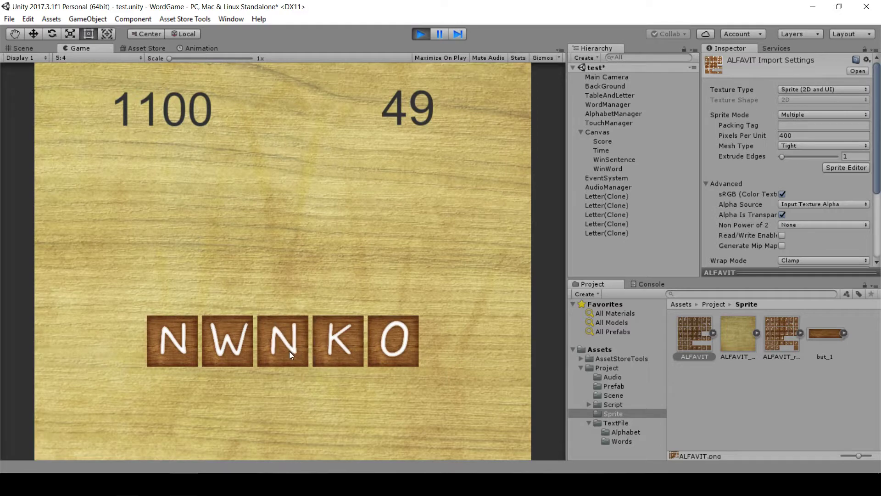
left_click_drag(409, 349, 264, 350)
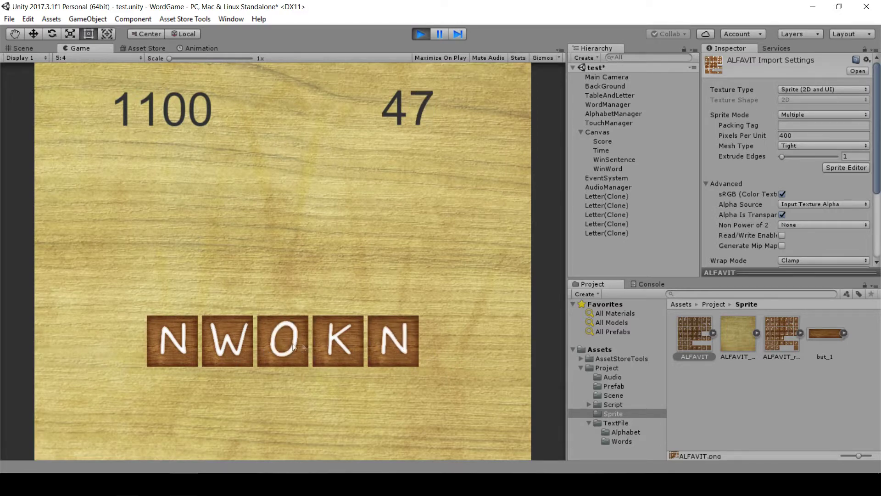
left_click_drag(338, 344, 184, 349)
left_click_drag(240, 349, 276, 350)
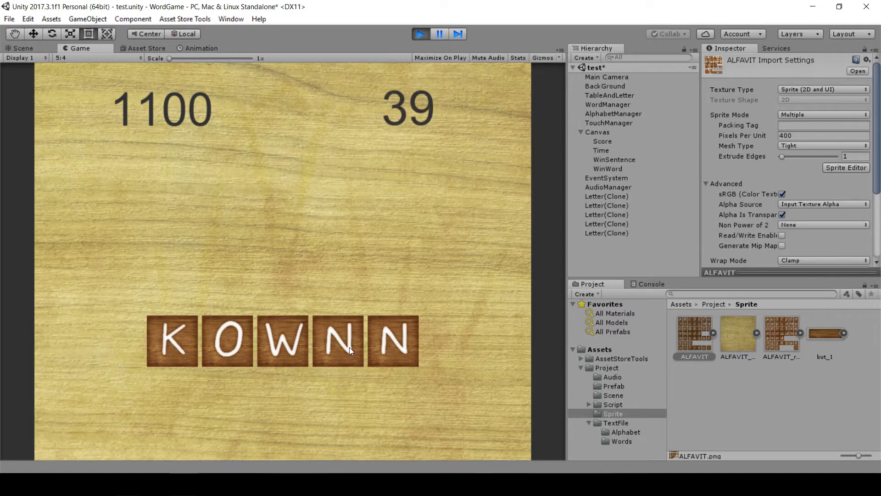
Swap the W, K and N tiles until they spell KNOWN, raising the score to 1200.
left_click(280, 345)
left_click(186, 348)
left_click(343, 345)
left_click(287, 343)
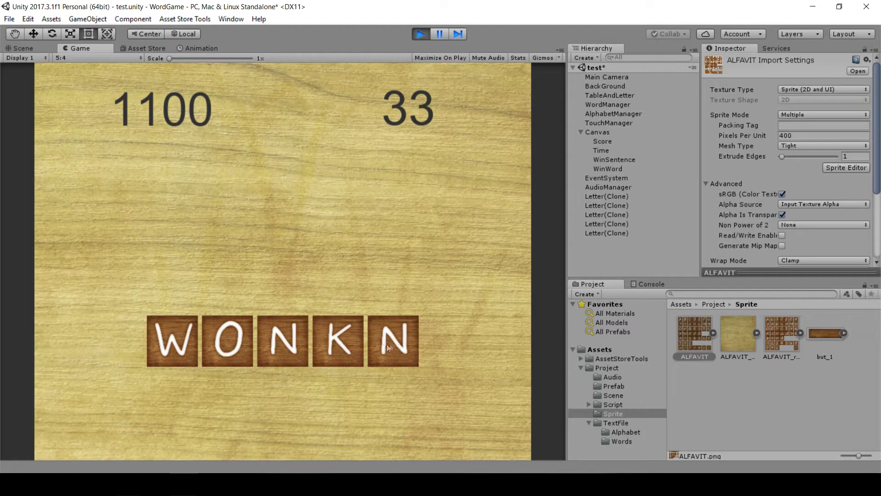
left_click(337, 341)
left_click(195, 348)
left_click(336, 337)
left_click(227, 341)
left_click(279, 349)
left_click(315, 353)
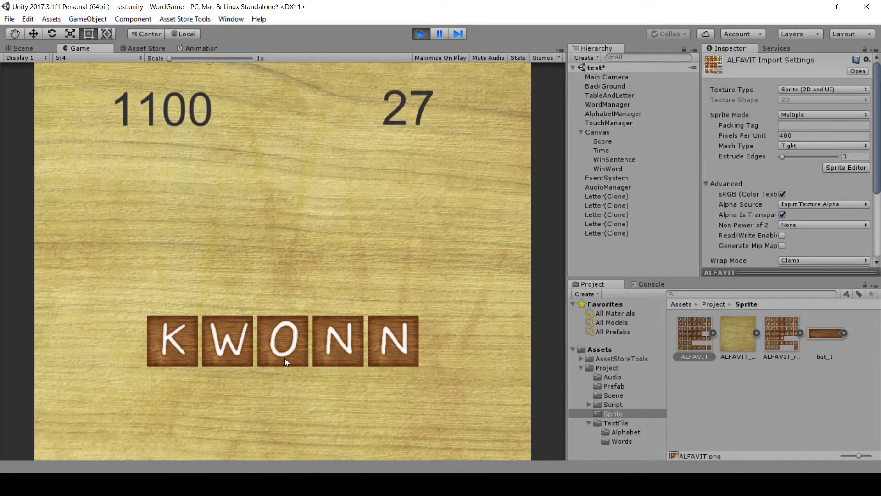
left_click(336, 346)
left_click(206, 345)
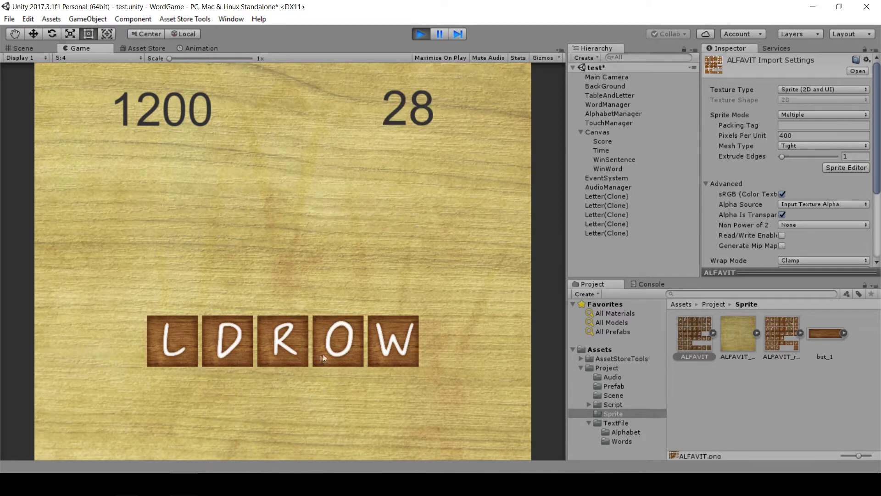
Swap the L, O, D, R and W tiles to start reordering L, D, R, O, W.
left_click(323, 354)
left_click(181, 357)
left_click(227, 345)
left_click(327, 342)
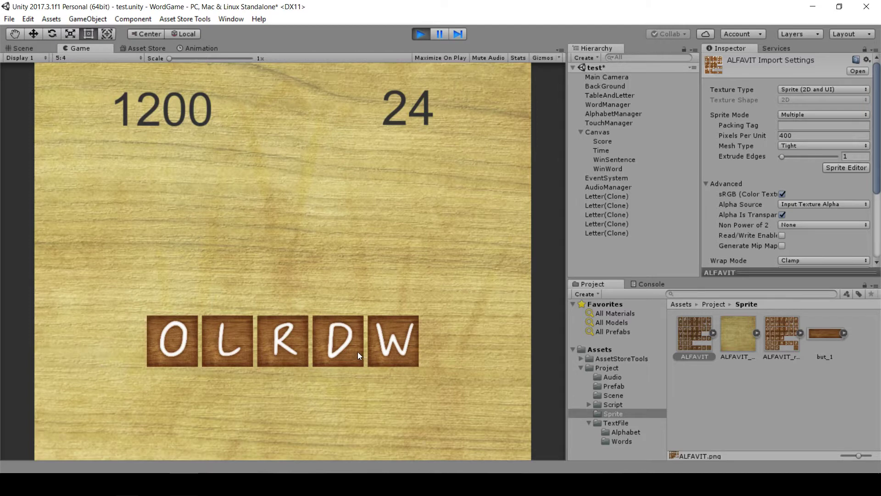
left_click(340, 349)
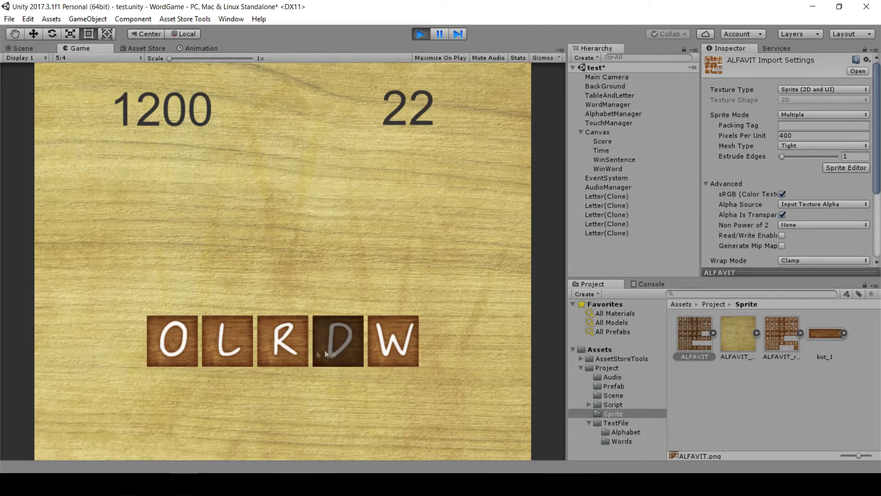
left_click(281, 353)
left_click(398, 346)
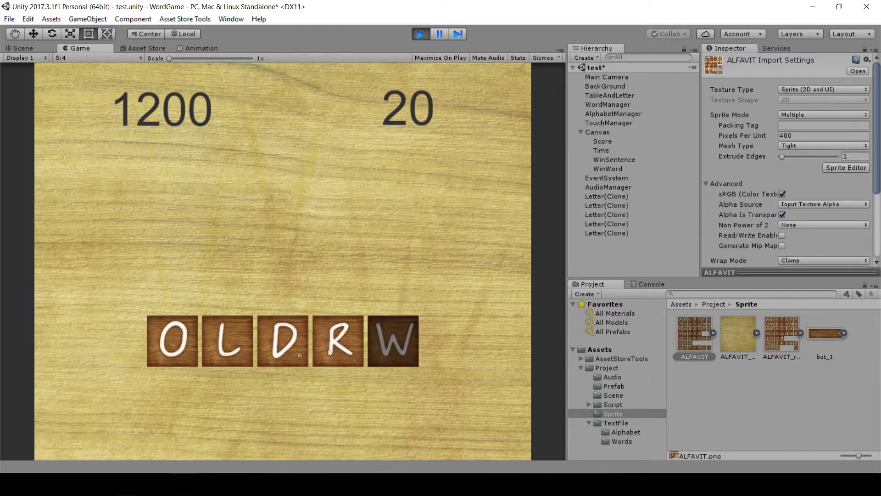
left_click(195, 351)
left_click(398, 340)
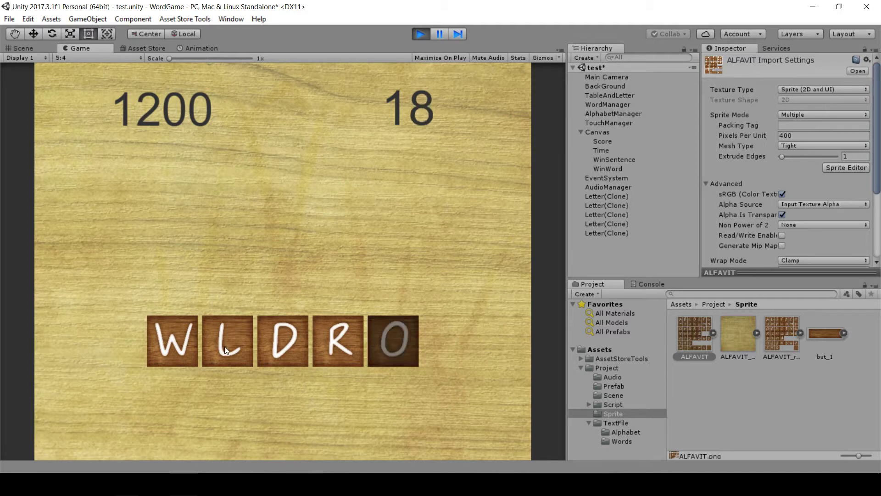
left_click(228, 350)
Swap the R, L and D tiles to complete WORLD.
left_click(343, 347)
left_click(301, 347)
left_click(380, 346)
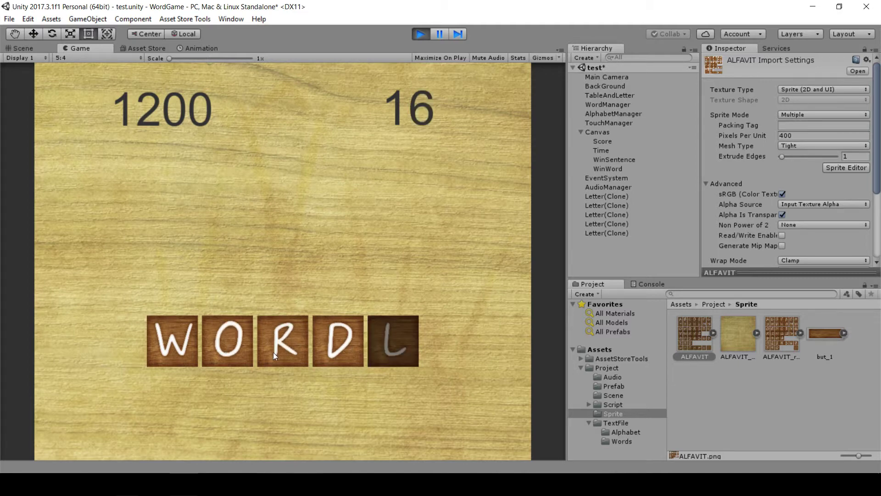
left_click(273, 352)
left_click(375, 346)
left_click(290, 350)
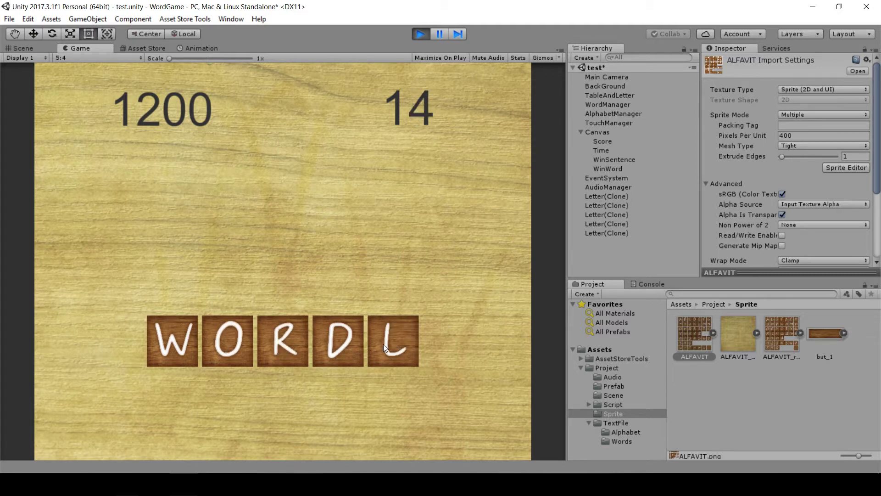
left_click(334, 341)
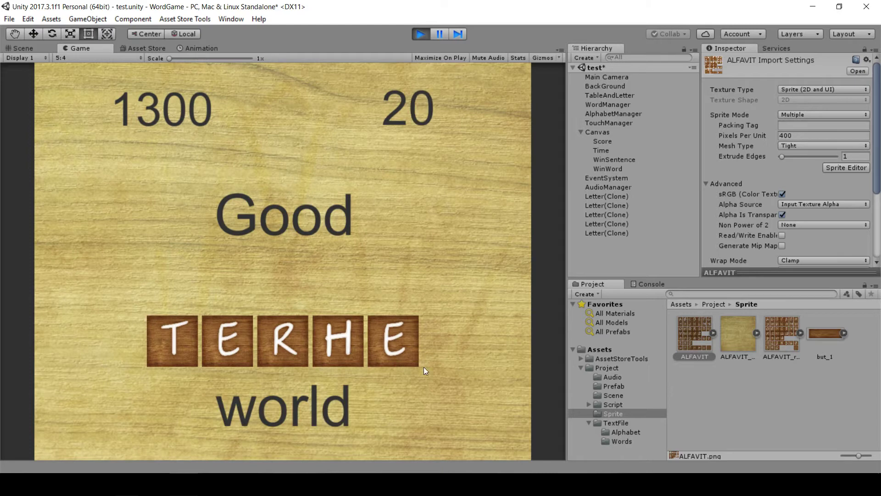
Rearrange TERHE into THERE.
left_click(342, 353)
left_click(230, 349)
left_click(287, 351)
left_click(326, 344)
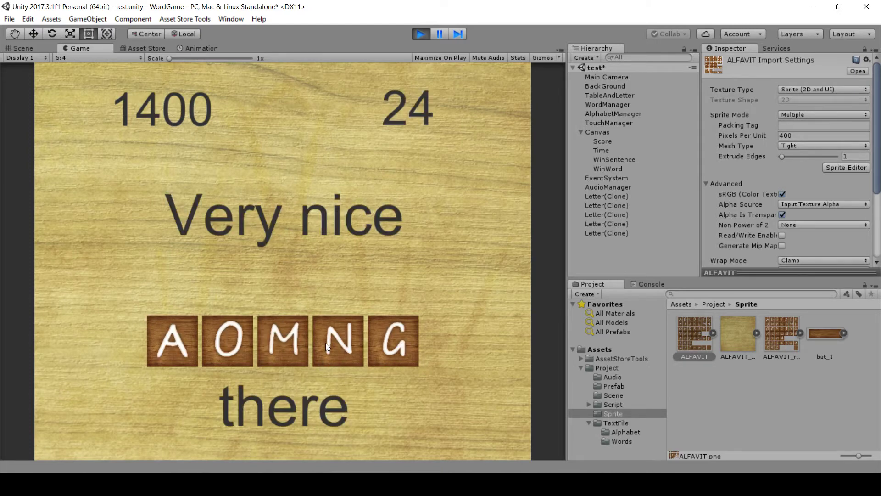
Rearrange the scrambled tiles to spell AMONG.
left_click(198, 356)
left_click(282, 349)
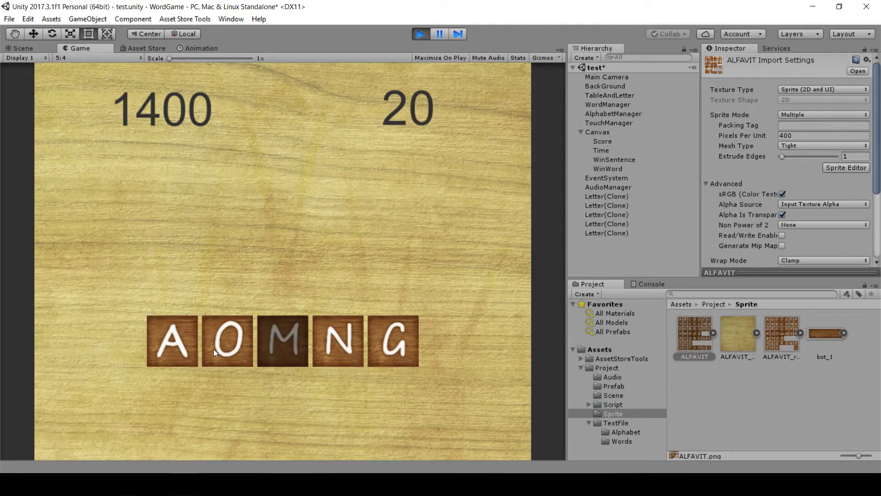
left_click(227, 349)
left_click(337, 349)
left_click(393, 349)
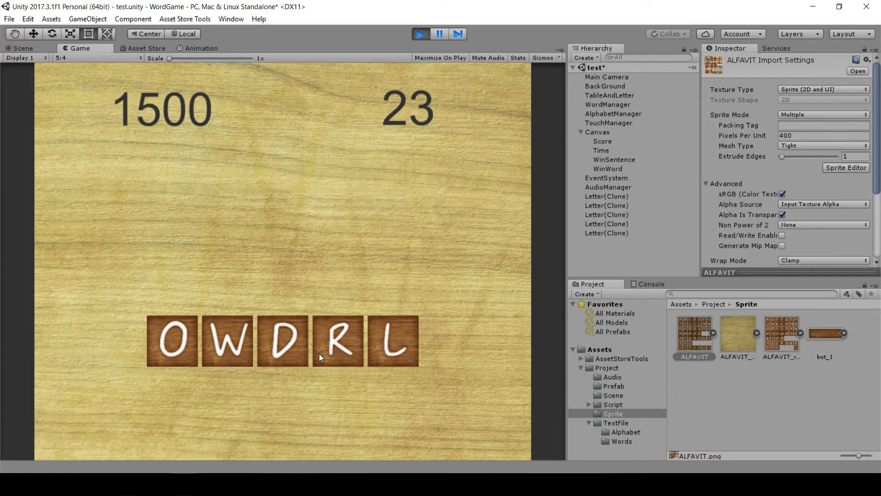
In the next round, swap R and O, then try and undo a W–D swap.
left_click(336, 351)
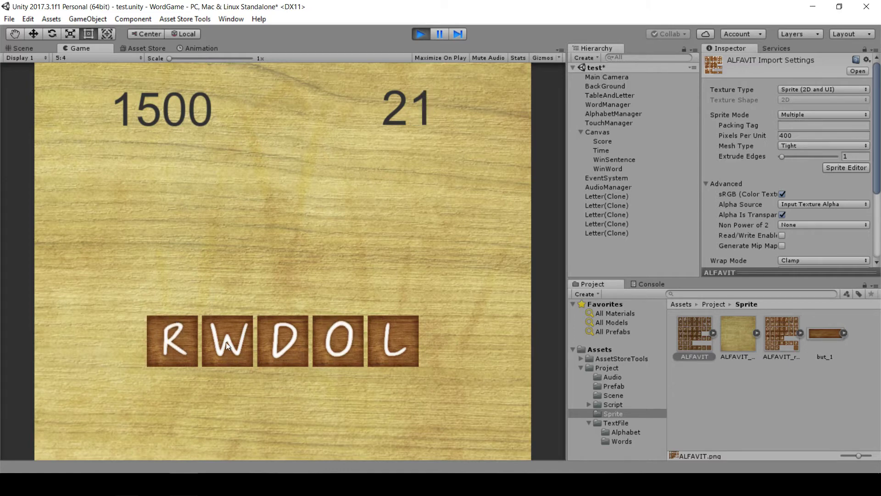
left_click(226, 342)
left_click(290, 342)
left_click(230, 350)
left_click(304, 350)
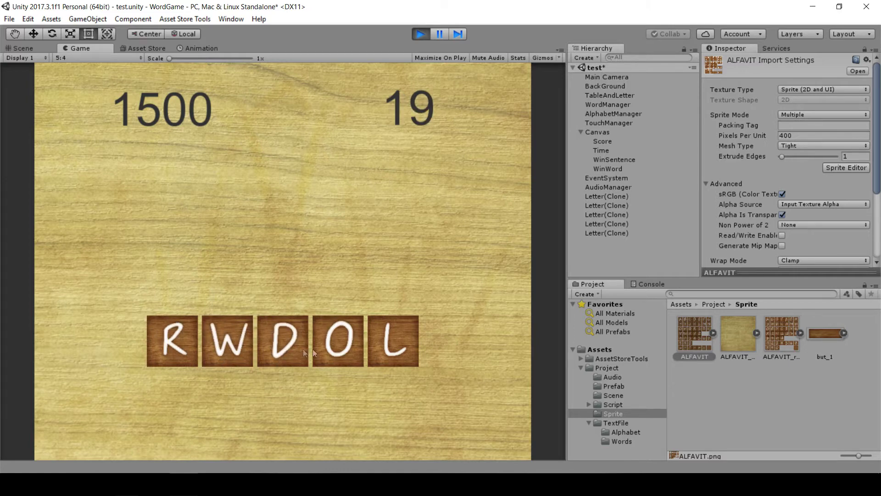
left_click(314, 352)
left_click(314, 352)
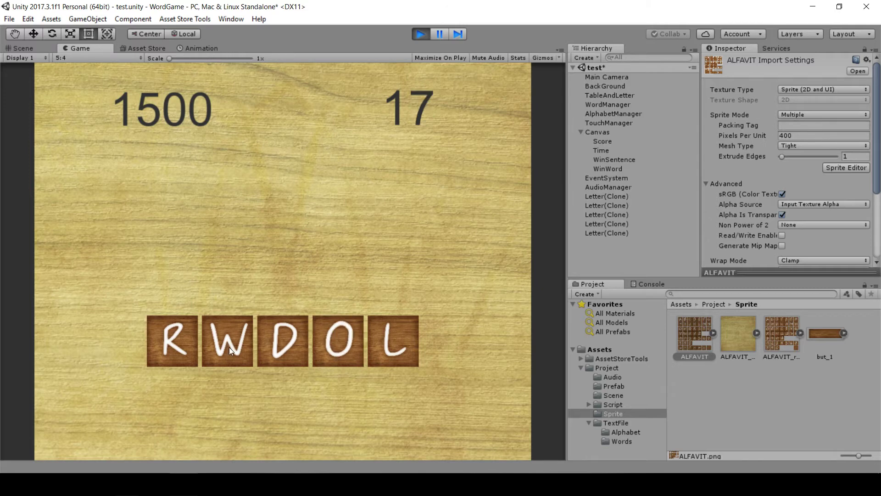
Swap the W, R and O tiles until they spell WORLD.
left_click(229, 351)
left_click(177, 348)
left_click(318, 355)
left_click(230, 349)
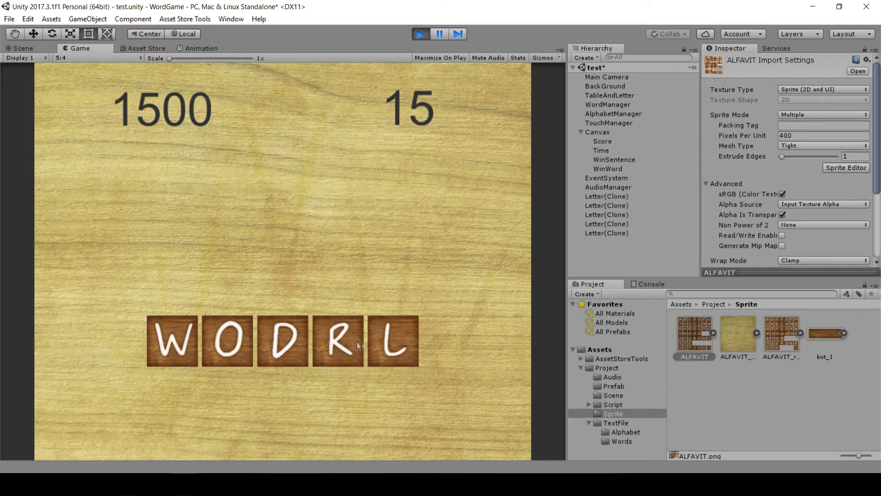
left_click(357, 344)
left_click(285, 344)
left_click(393, 349)
left_click(335, 353)
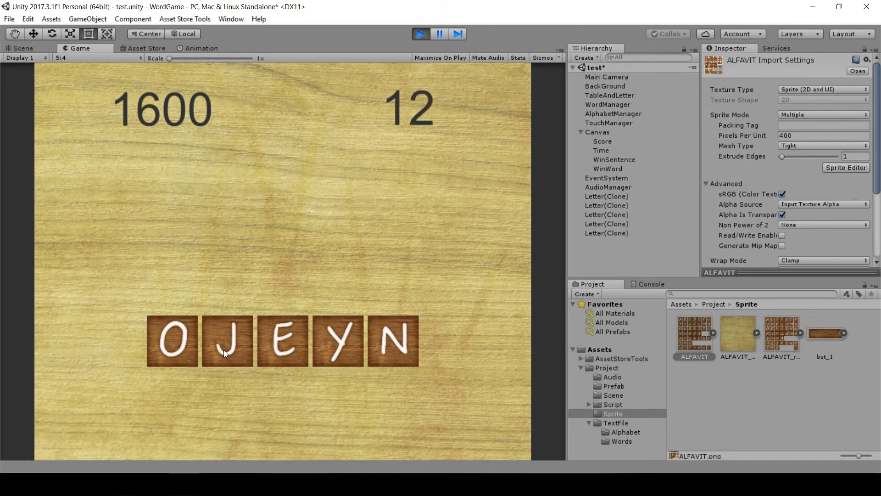
Swap the E, O, N and J tiles to spell ENJOY, reaching 1700 points.
left_click(293, 348)
left_click(178, 342)
left_click(377, 349)
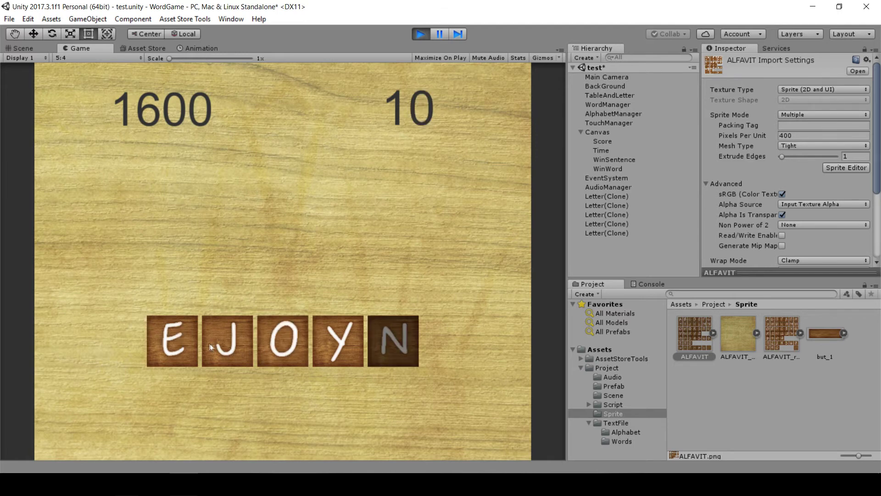
left_click(208, 343)
left_click(389, 354)
left_click(295, 346)
left_click(378, 349)
left_click(342, 353)
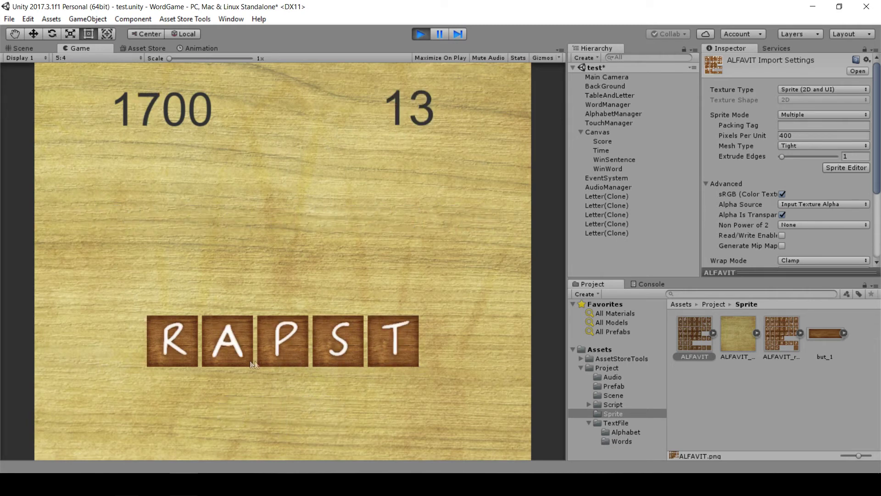
Swap P and R in the R, A, P, S, T round, giving PARST.
left_click(183, 351)
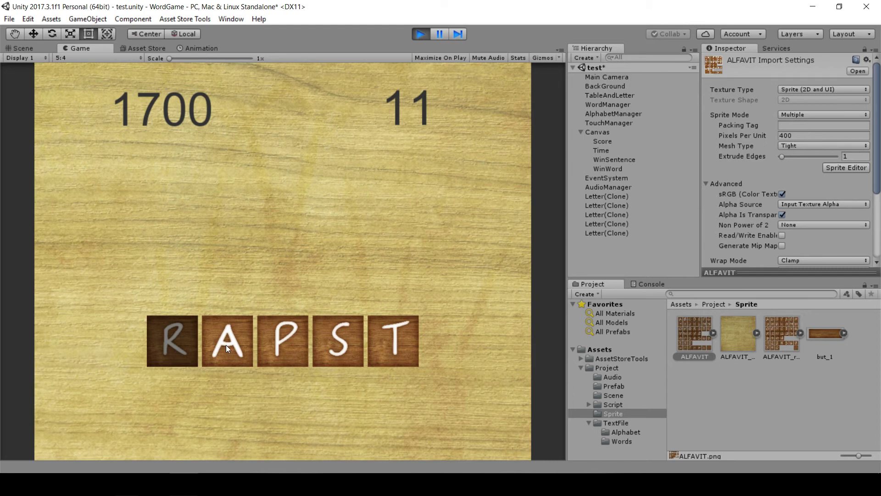
left_click(179, 349)
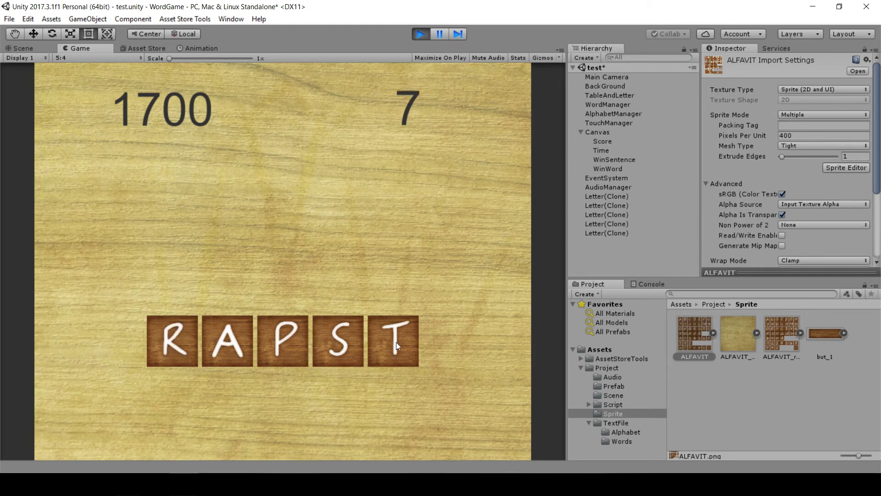
left_click(273, 351)
left_click(188, 351)
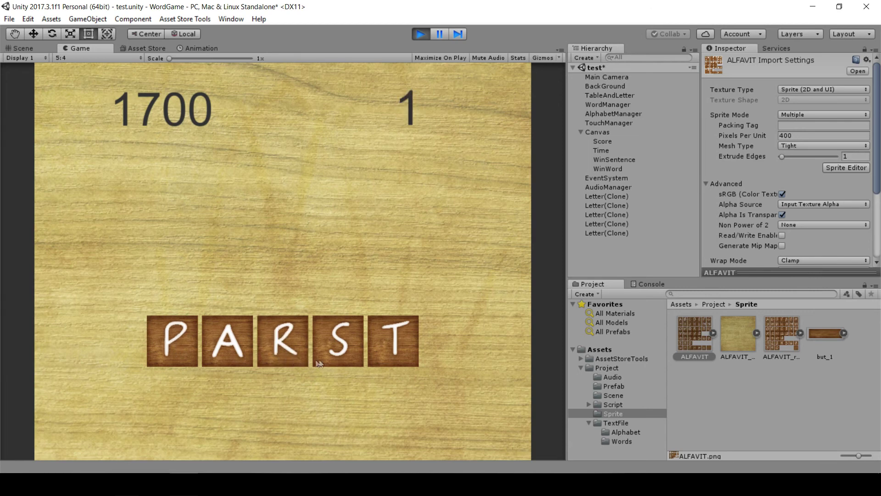